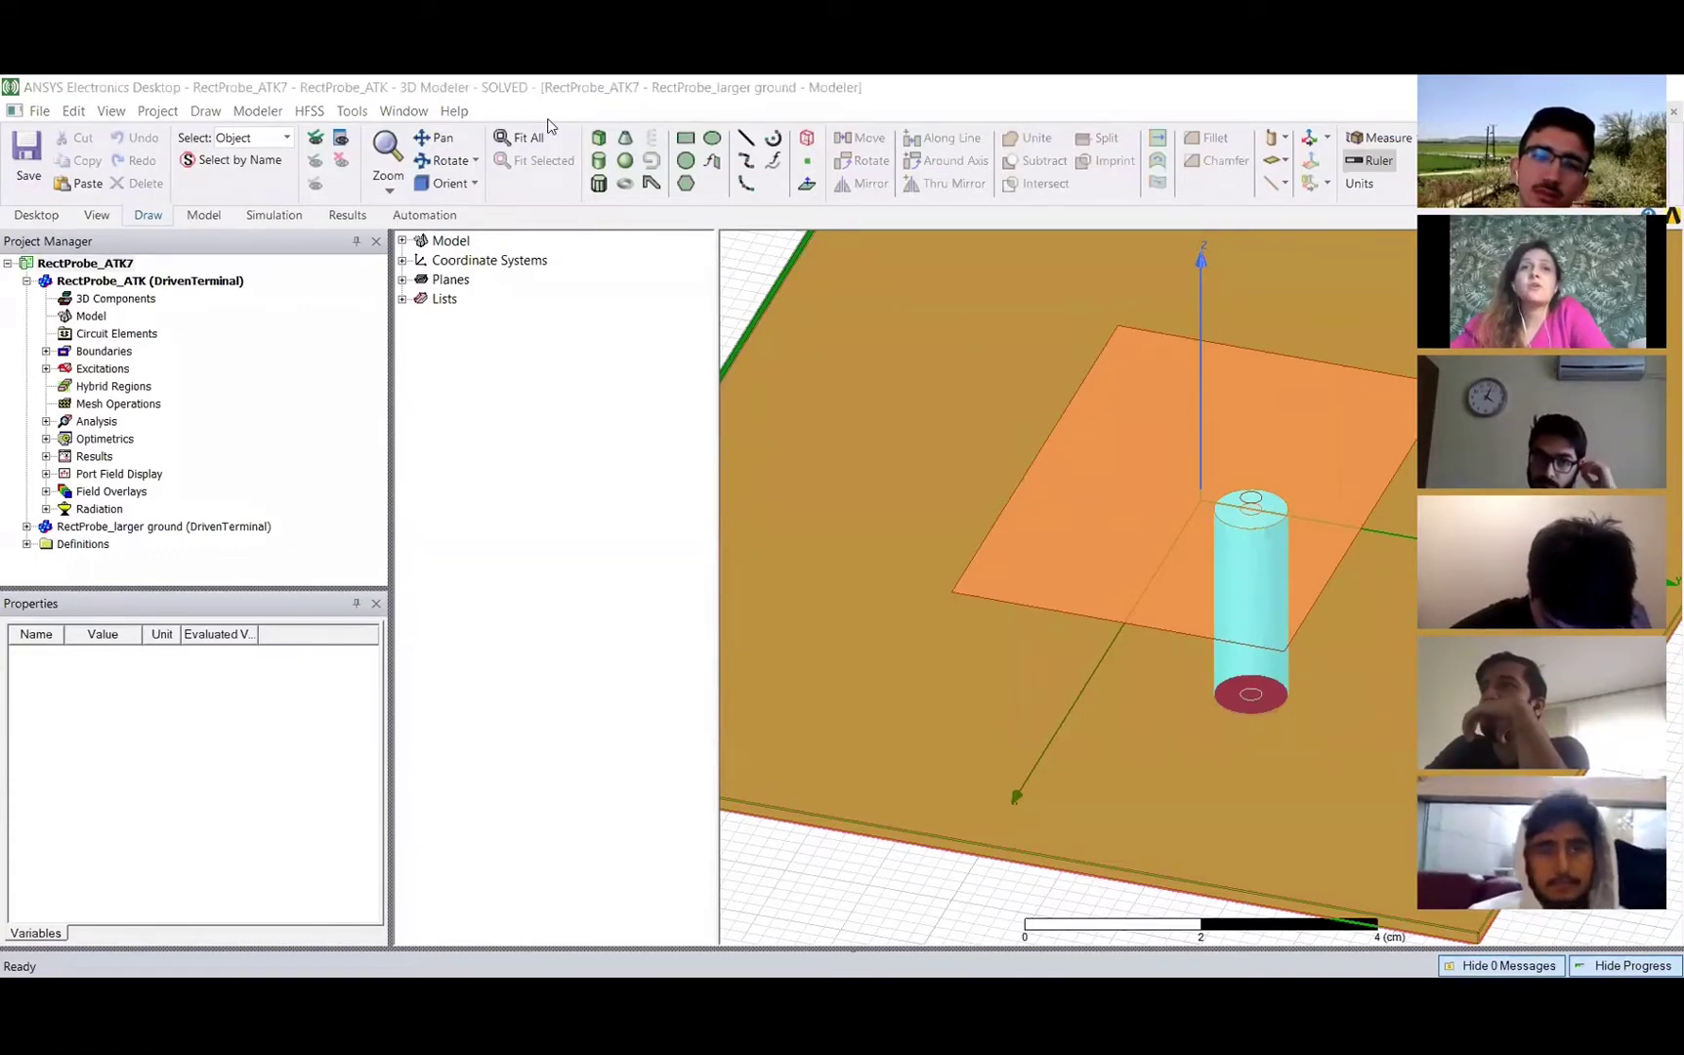
pyautogui.click(84, 265)
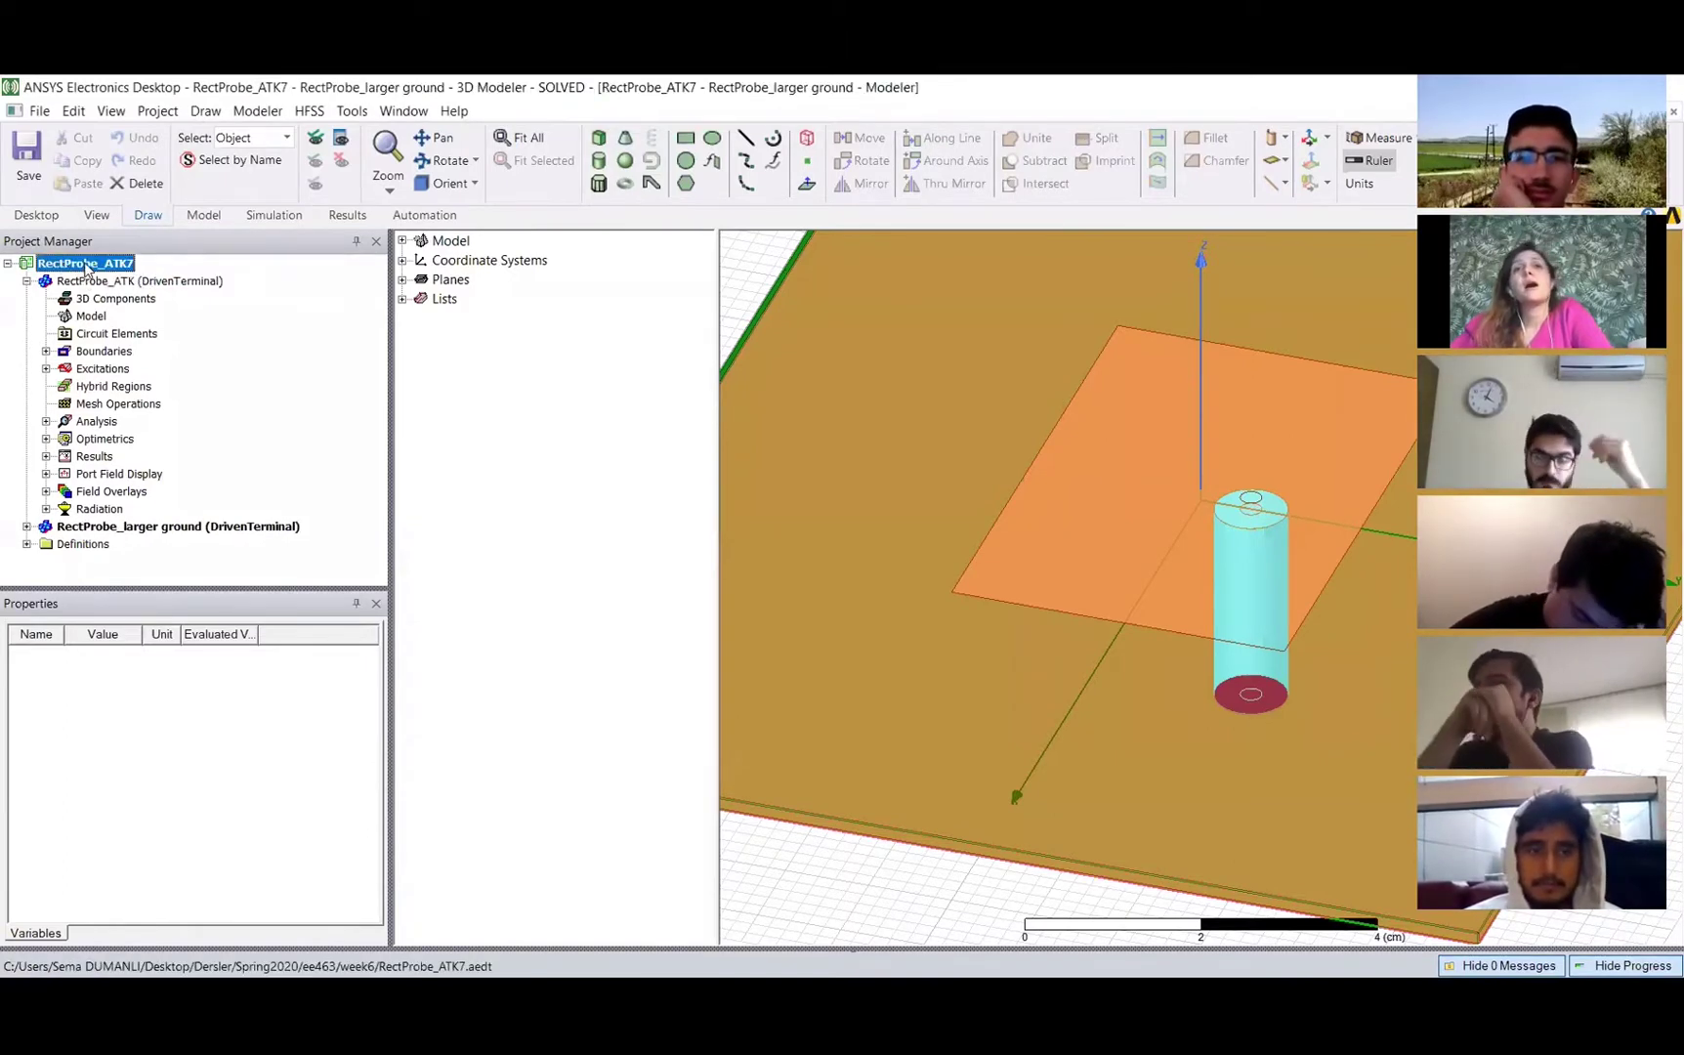
pyautogui.rightClick(86, 267)
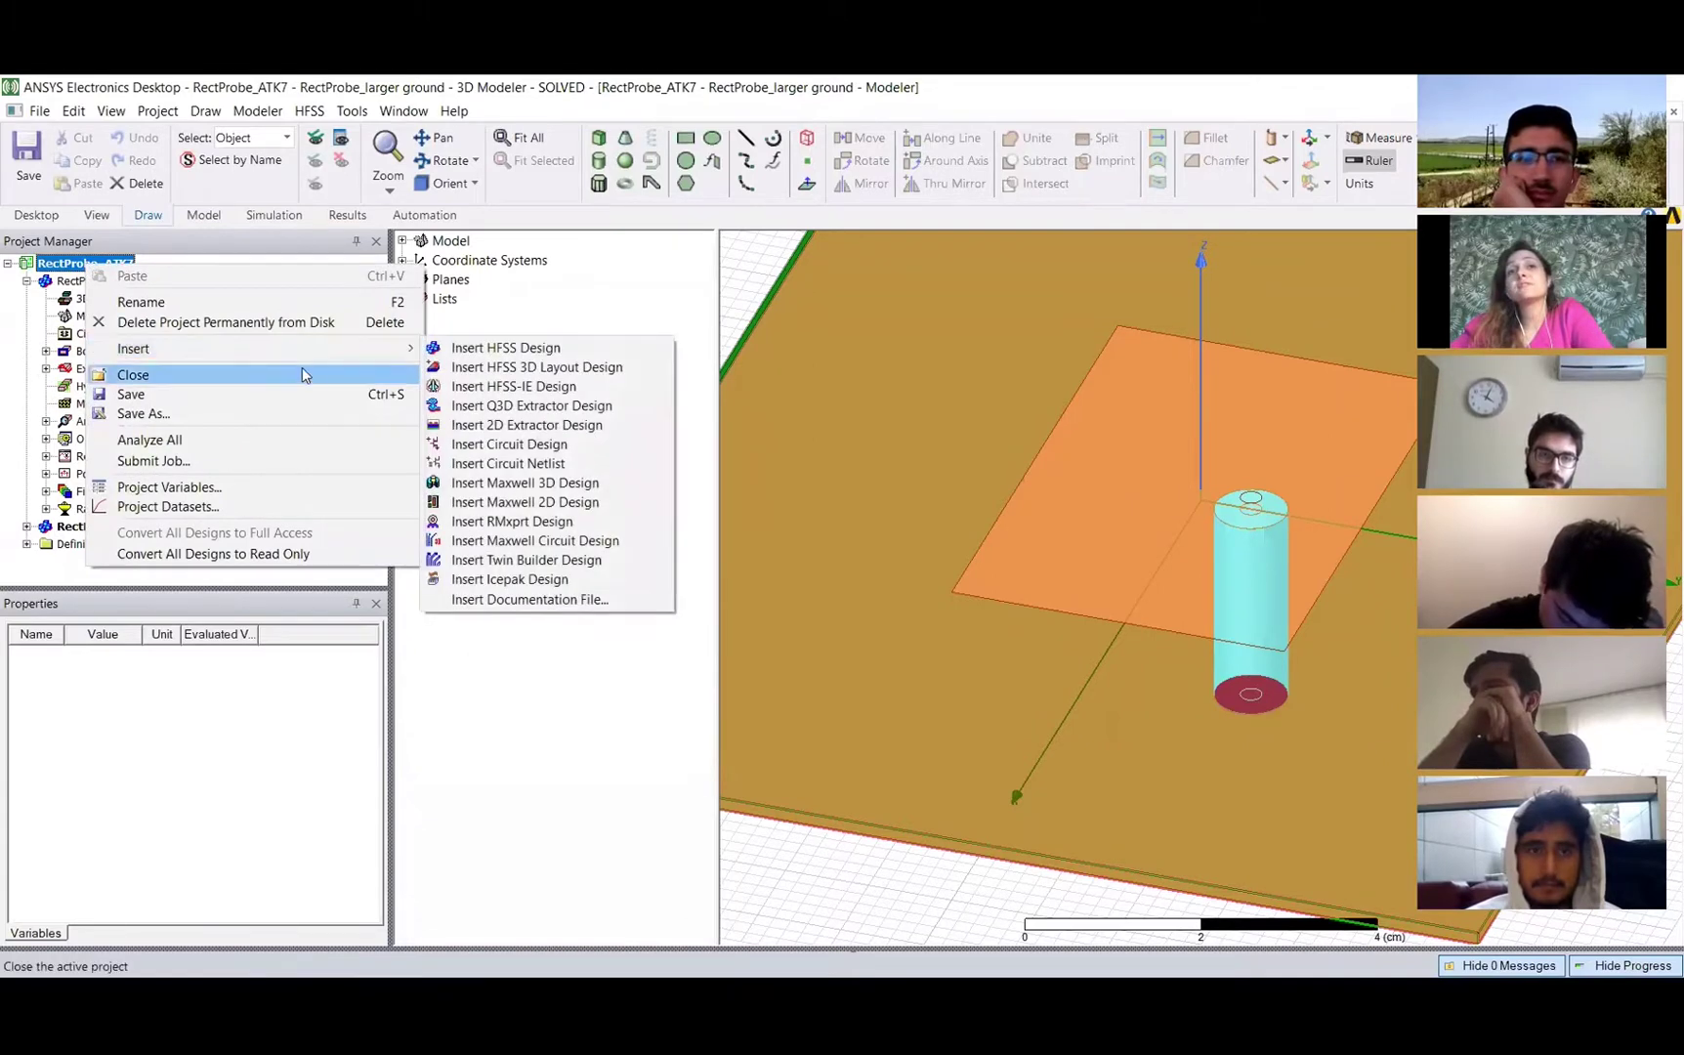
pyautogui.moveTo(367, 353)
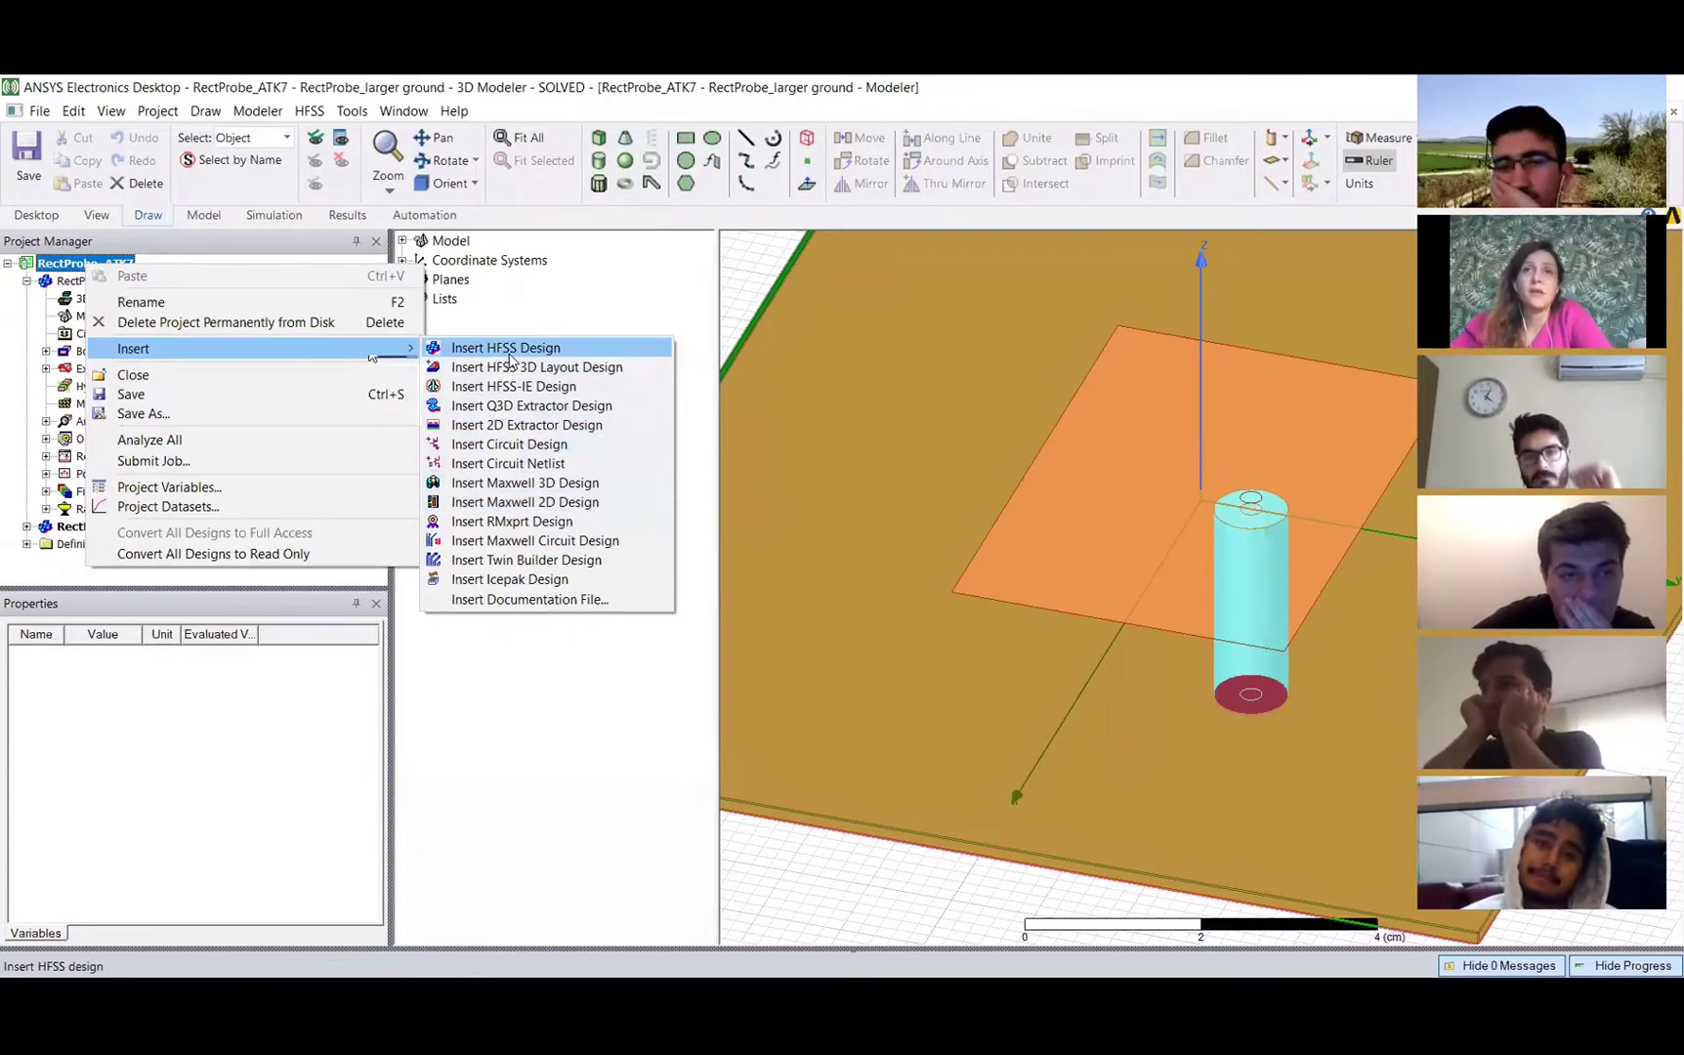
pyautogui.click(287, 250)
# - Activate the RectProbe_ATK design, enlarge its 3D view and expand the model tree down to the Perfect E sheets and port1's history
pyautogui.click(119, 293)
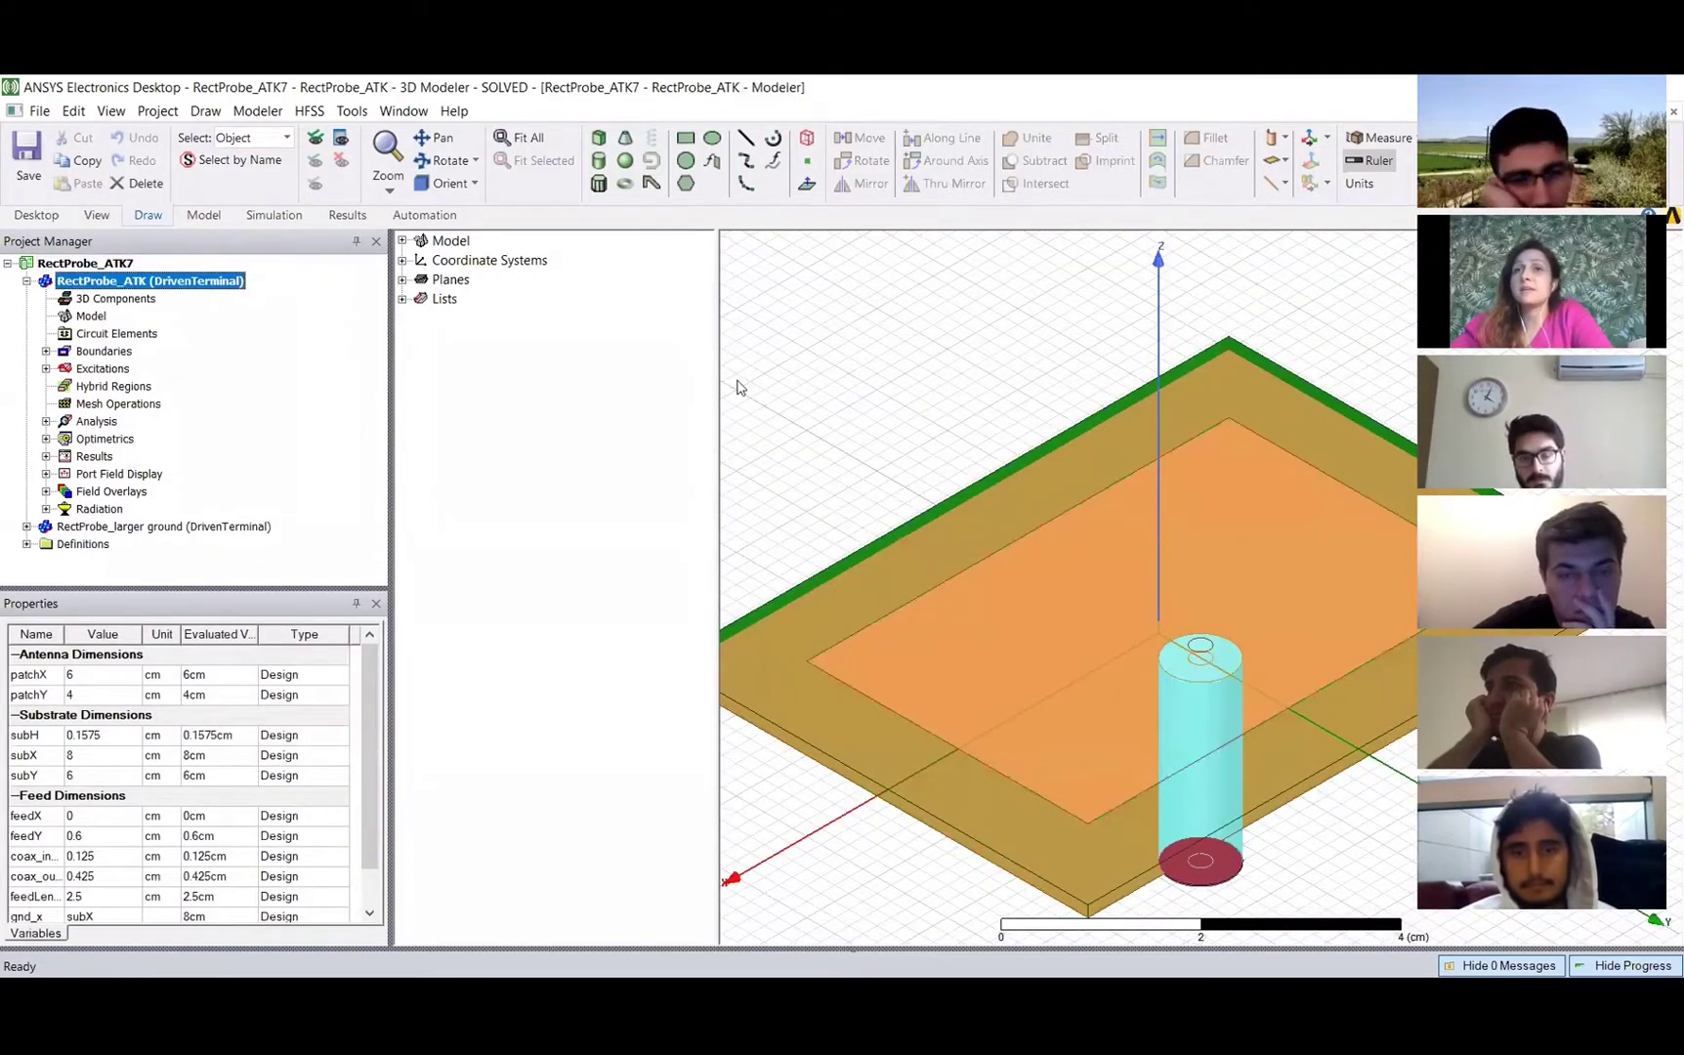
pyautogui.moveTo(718, 381); pyautogui.dragTo(576, 381)
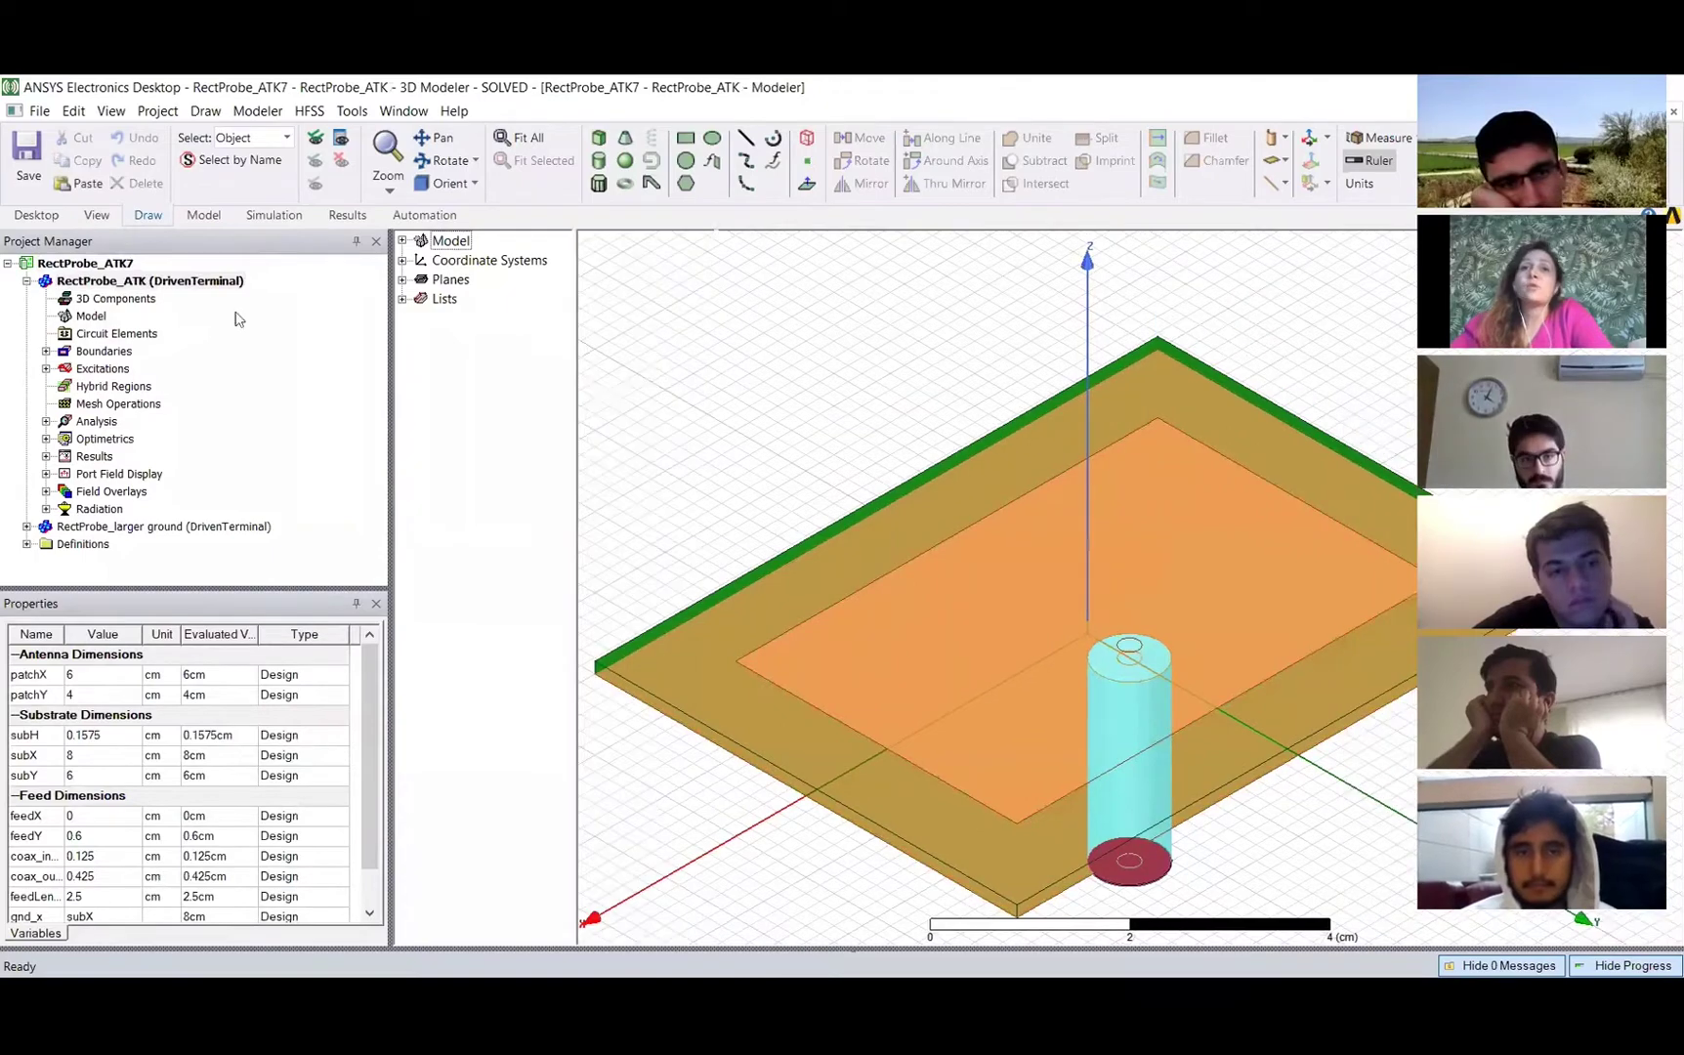
pyautogui.click(402, 242)
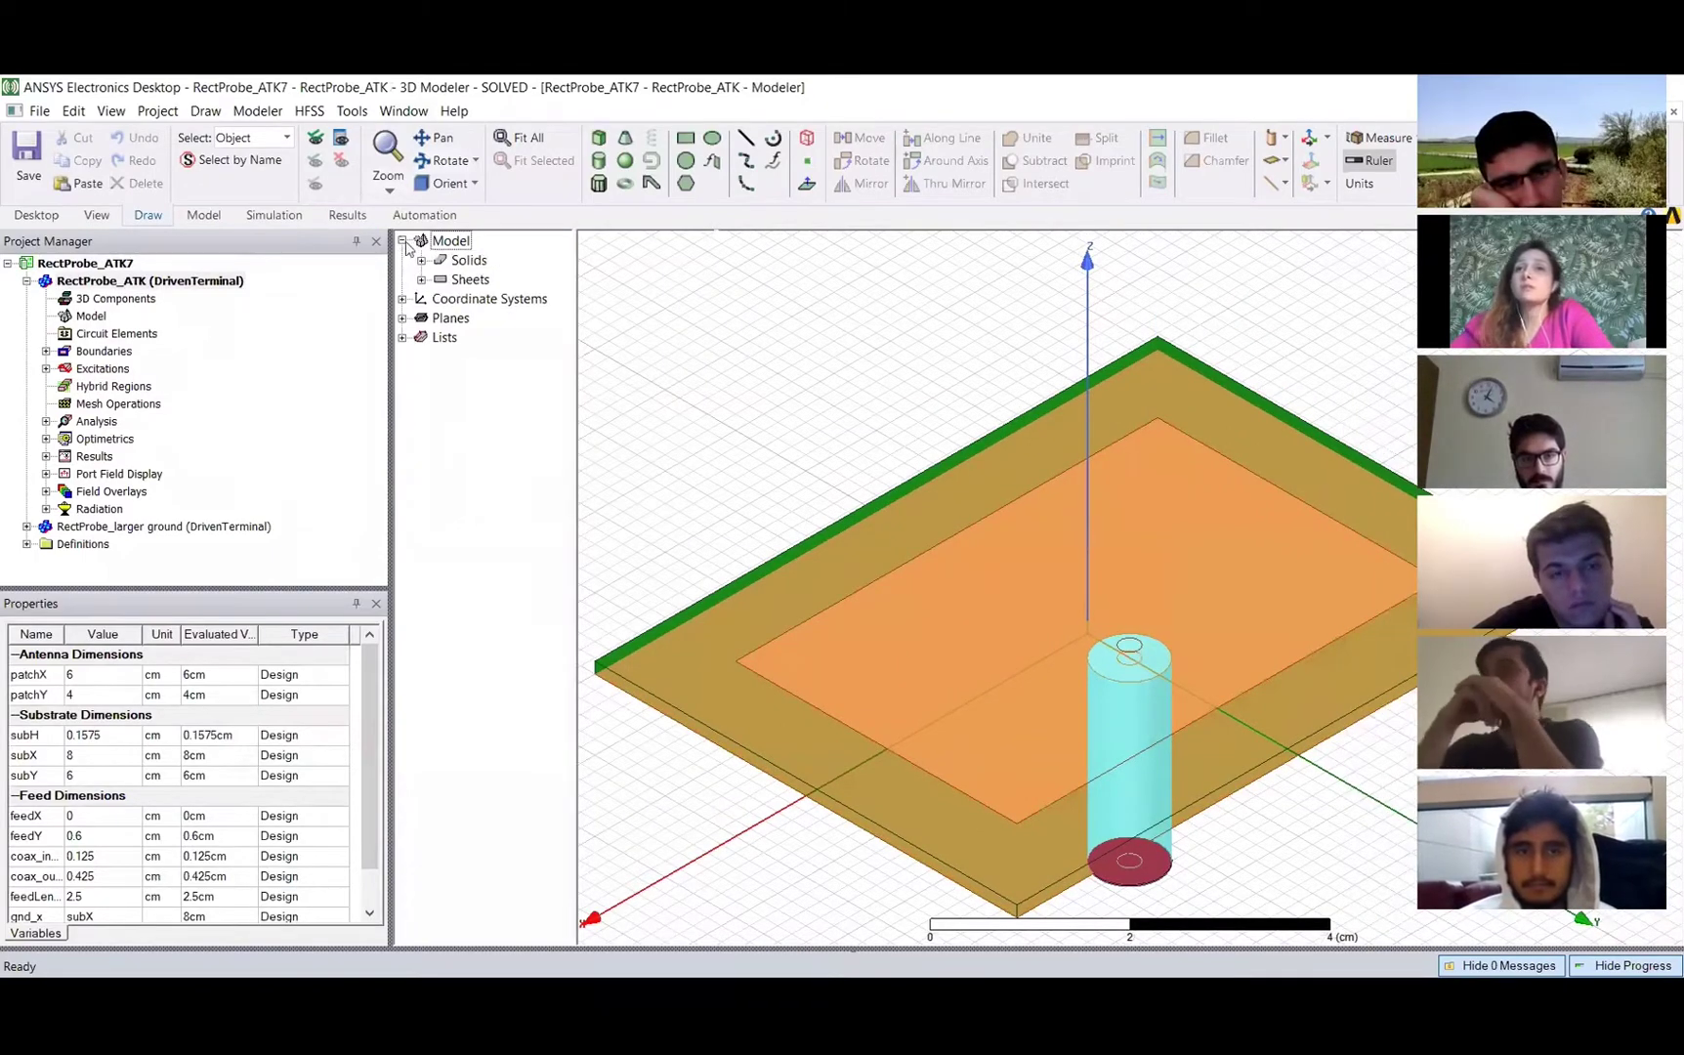
pyautogui.click(421, 260)
pyautogui.click(421, 337)
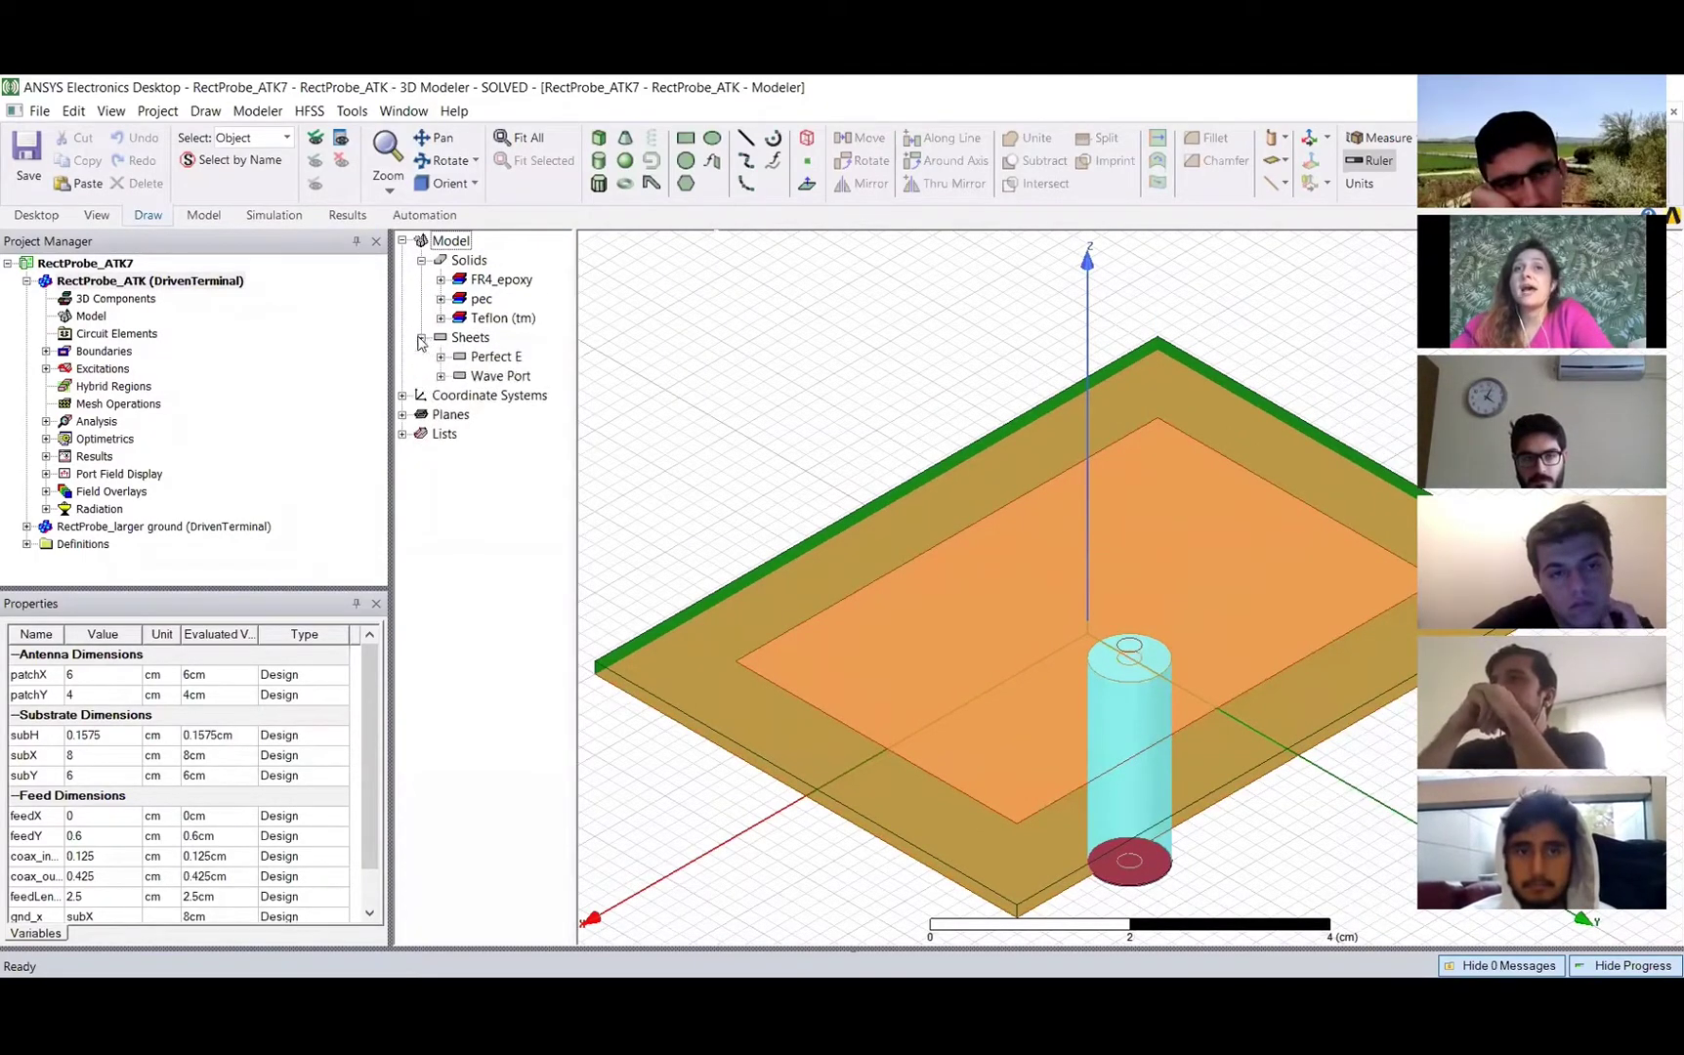
pyautogui.click(441, 357)
pyautogui.click(441, 415)
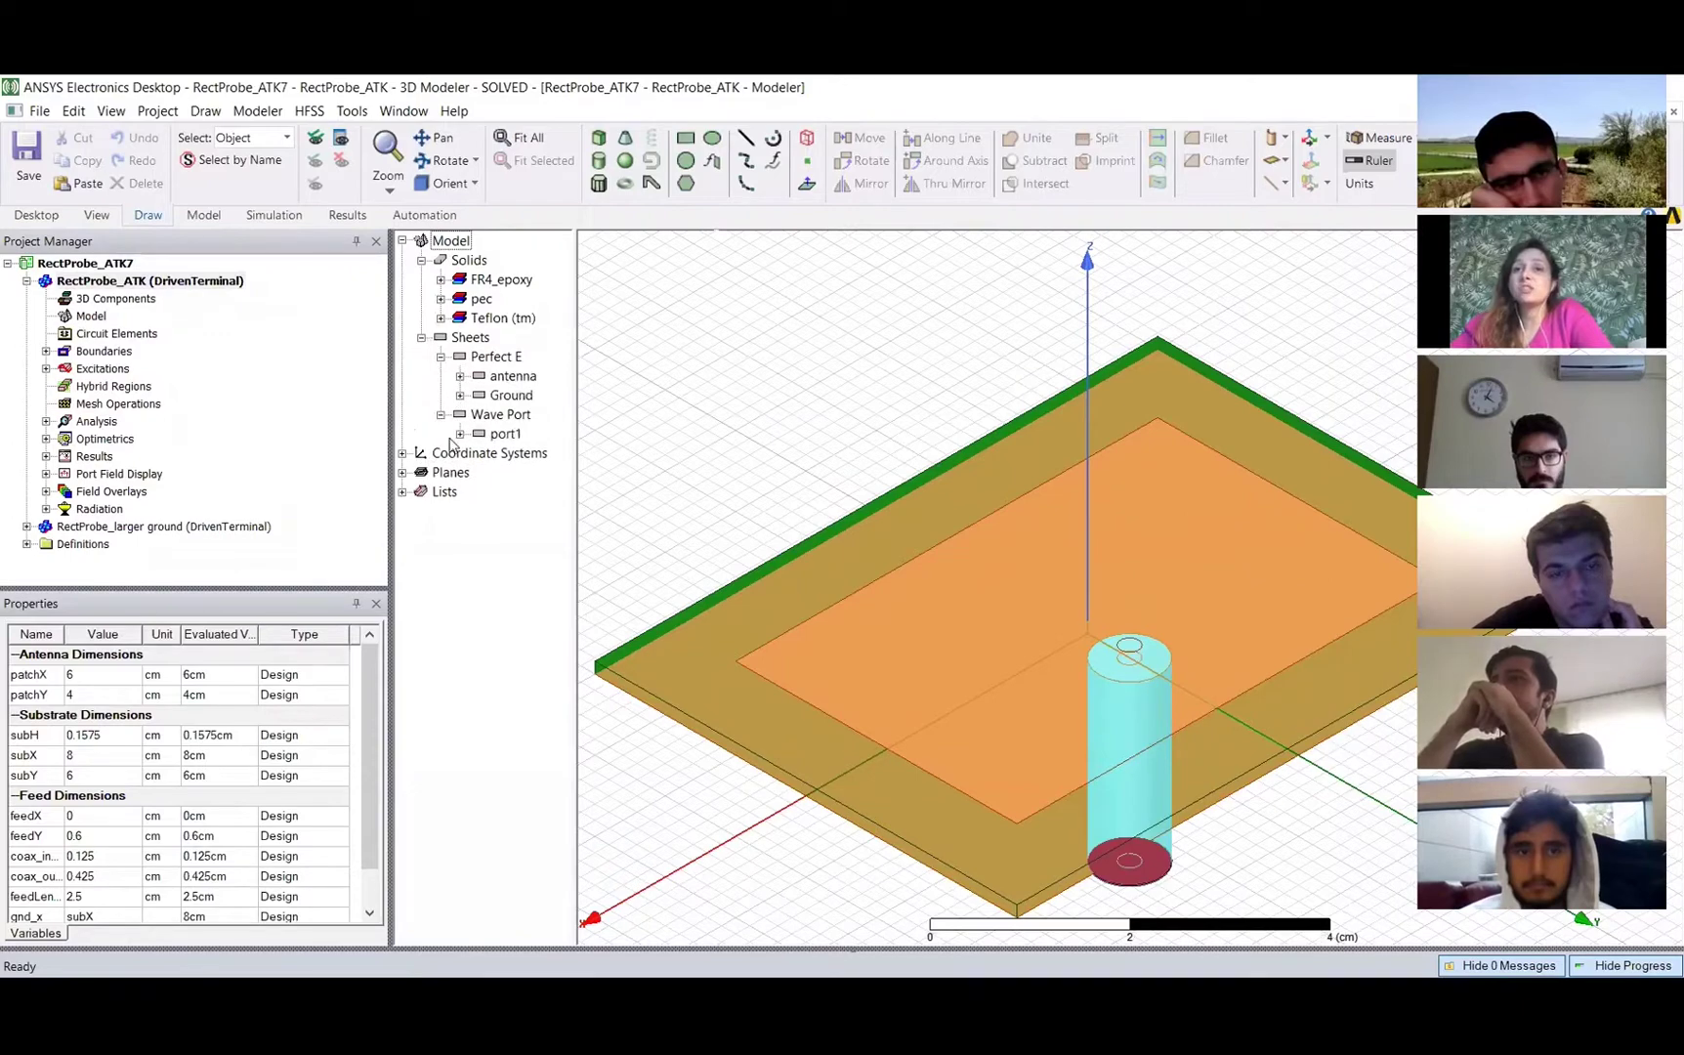
pyautogui.click(460, 434)
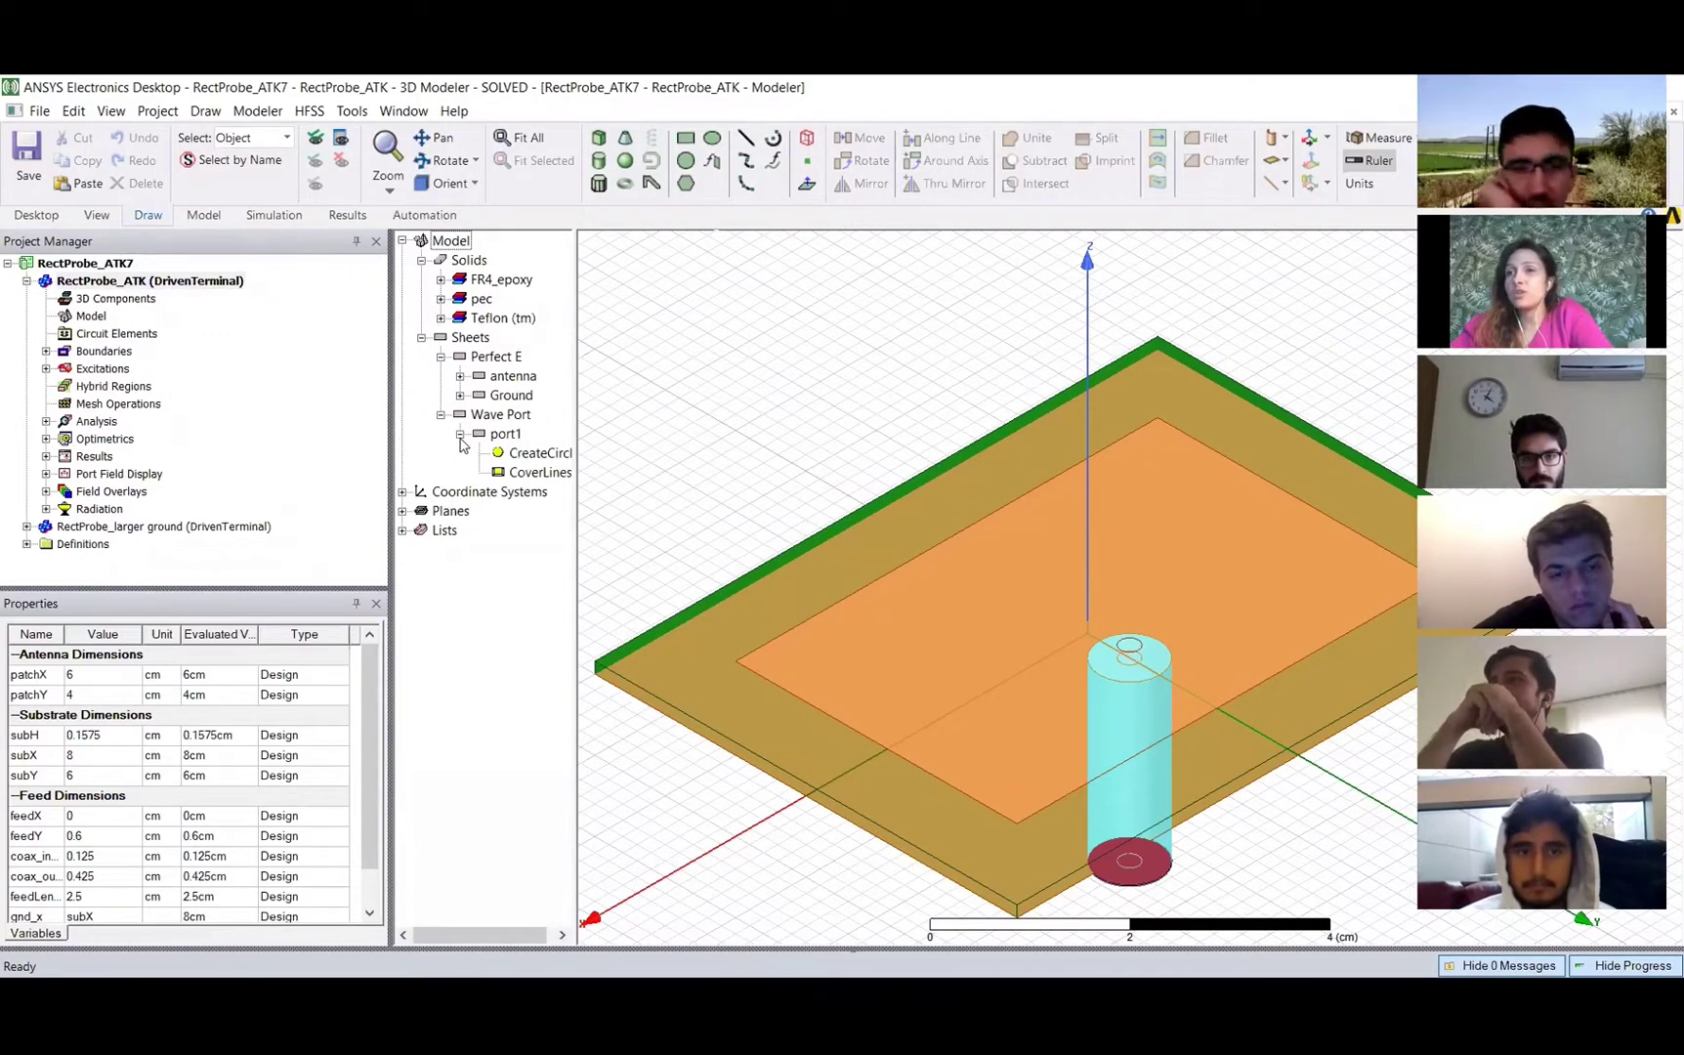
# - Expand the FR4_epoxy, pec and Teflon (tm) material groups to list the solids assigned to each
pyautogui.click(504, 281)
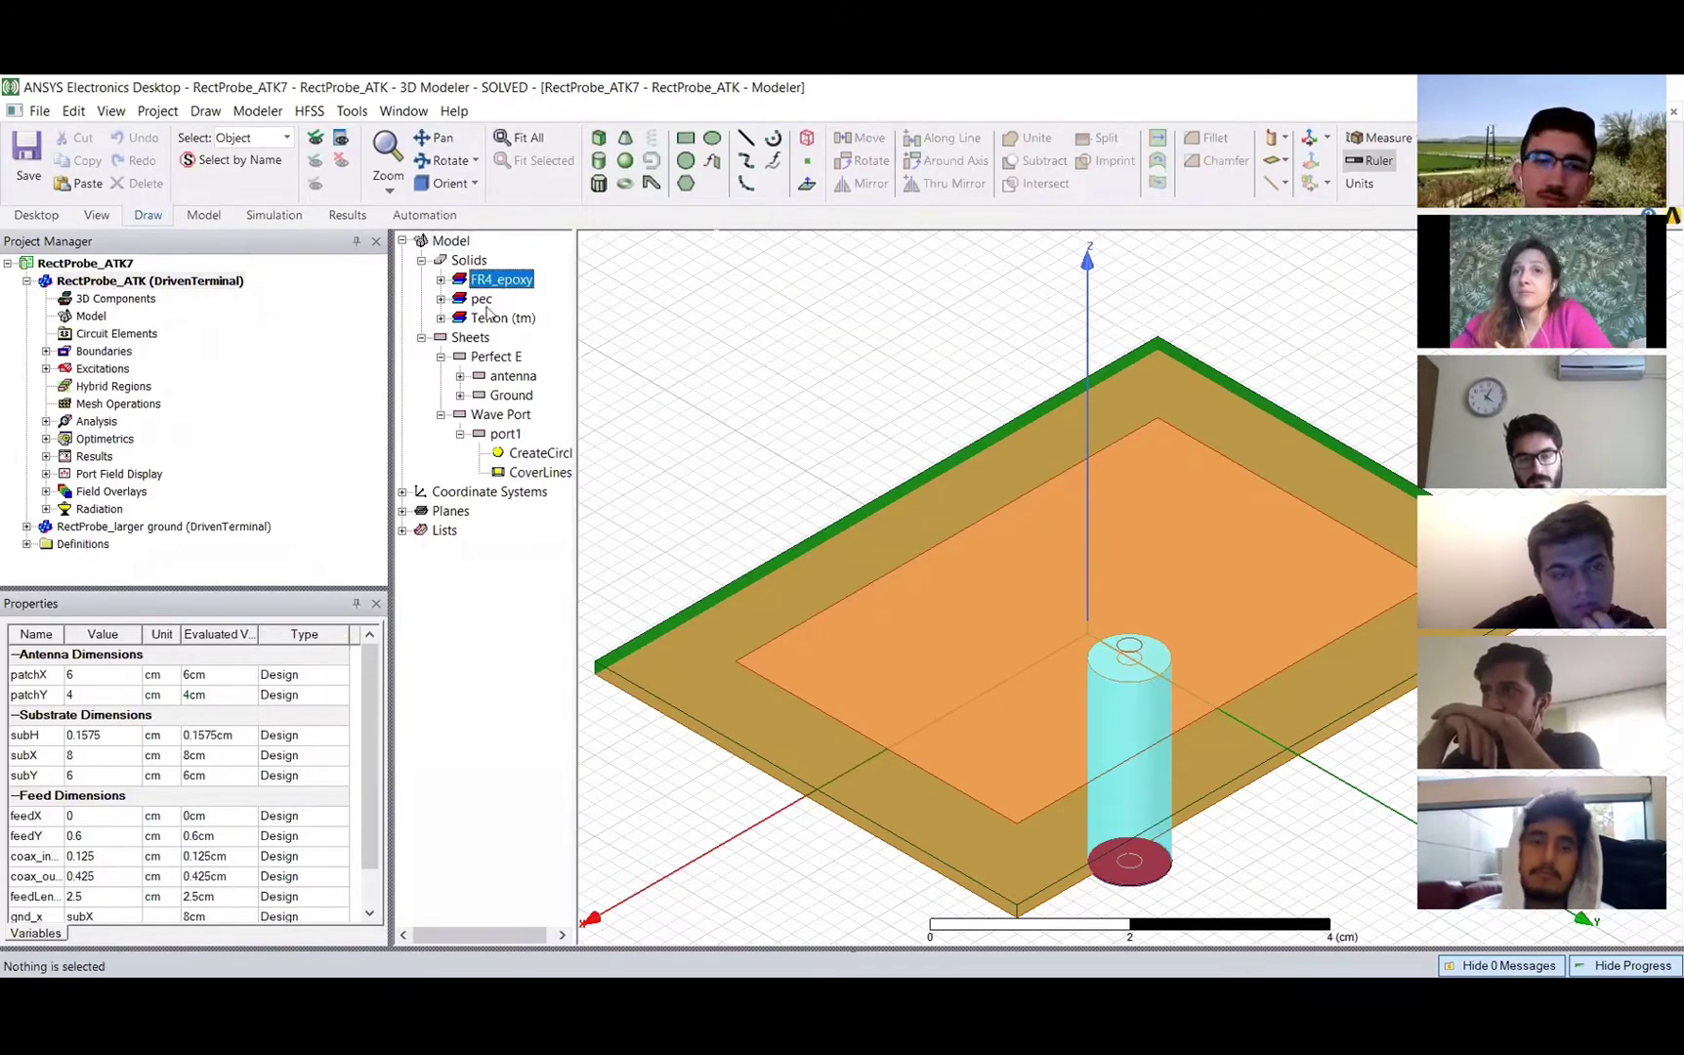
pyautogui.click(483, 300)
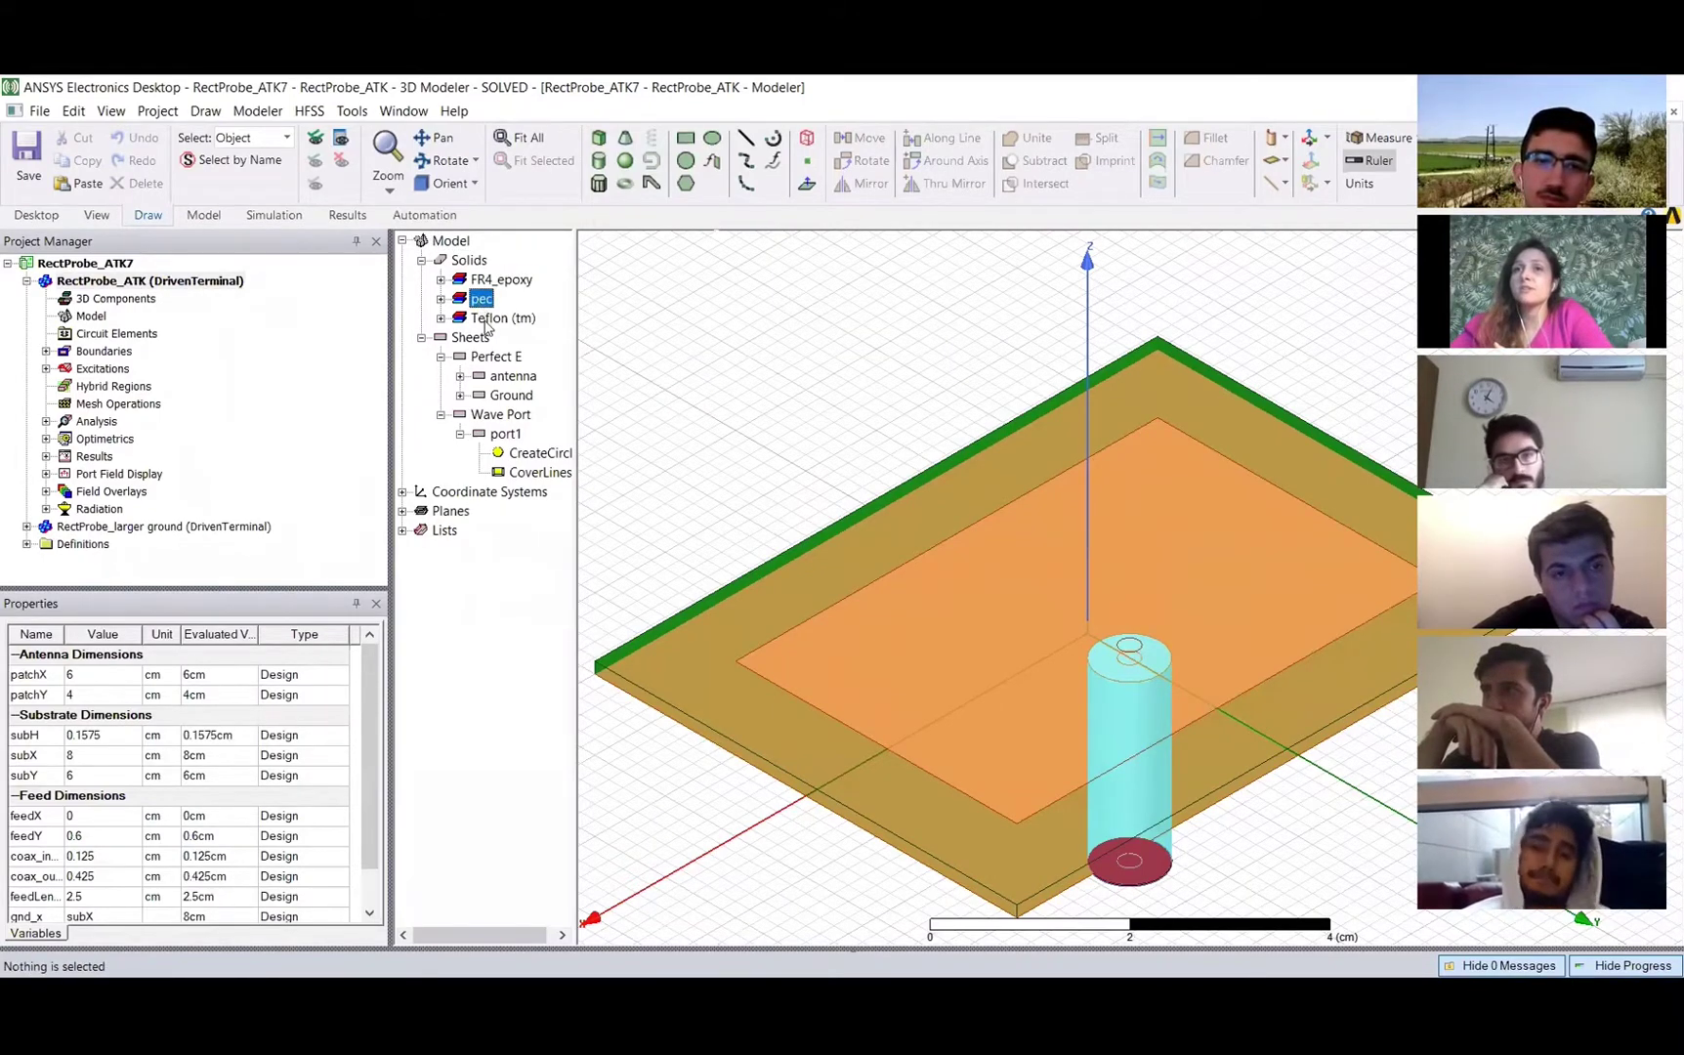
pyautogui.click(487, 319)
pyautogui.click(483, 283)
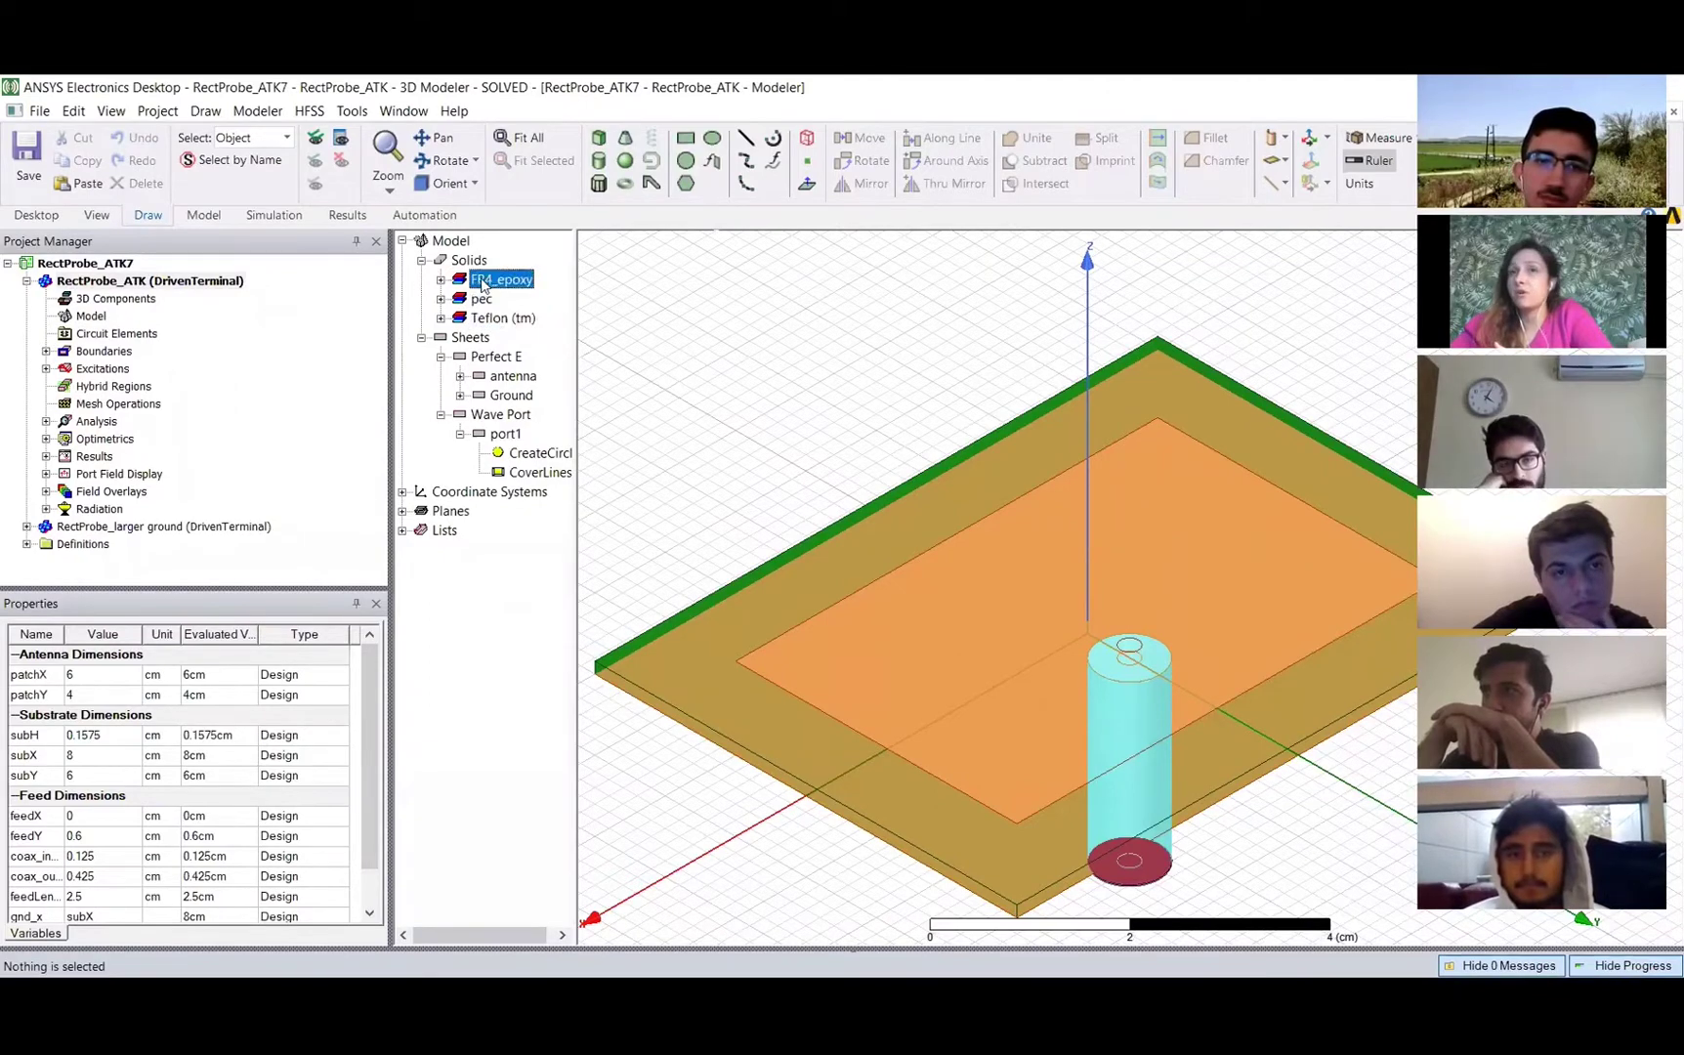
pyautogui.click(441, 280)
pyautogui.click(440, 320)
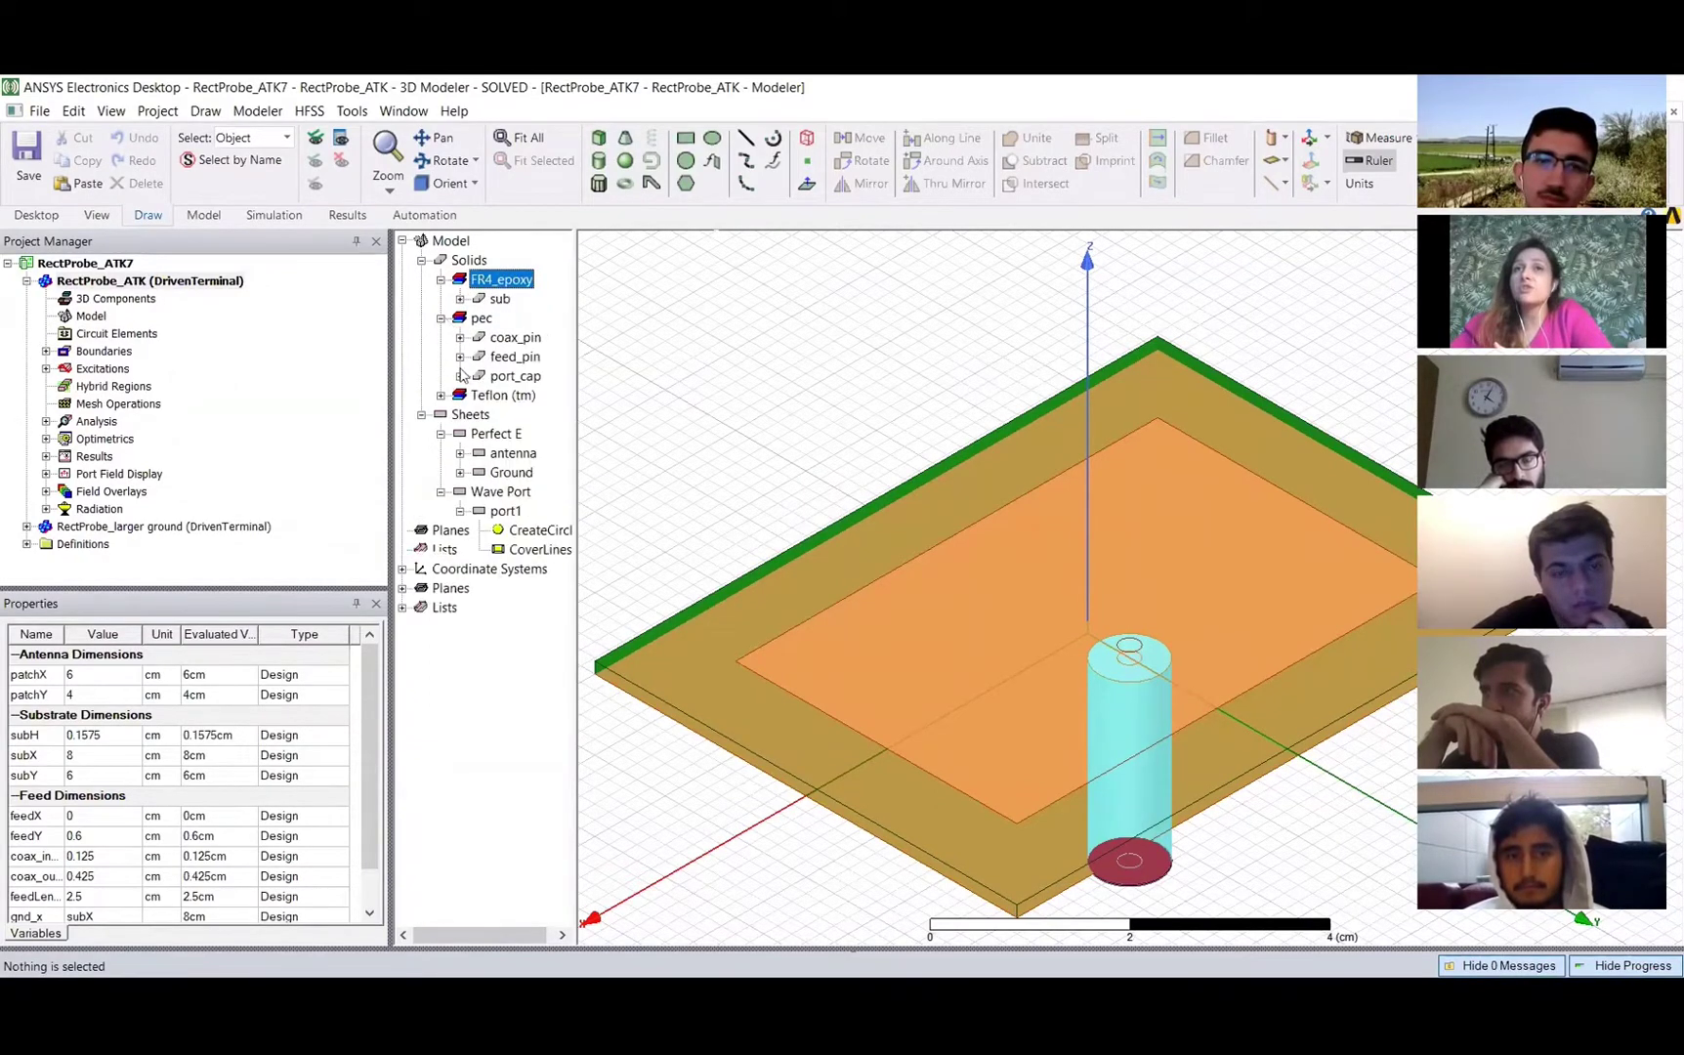
pyautogui.click(441, 396)
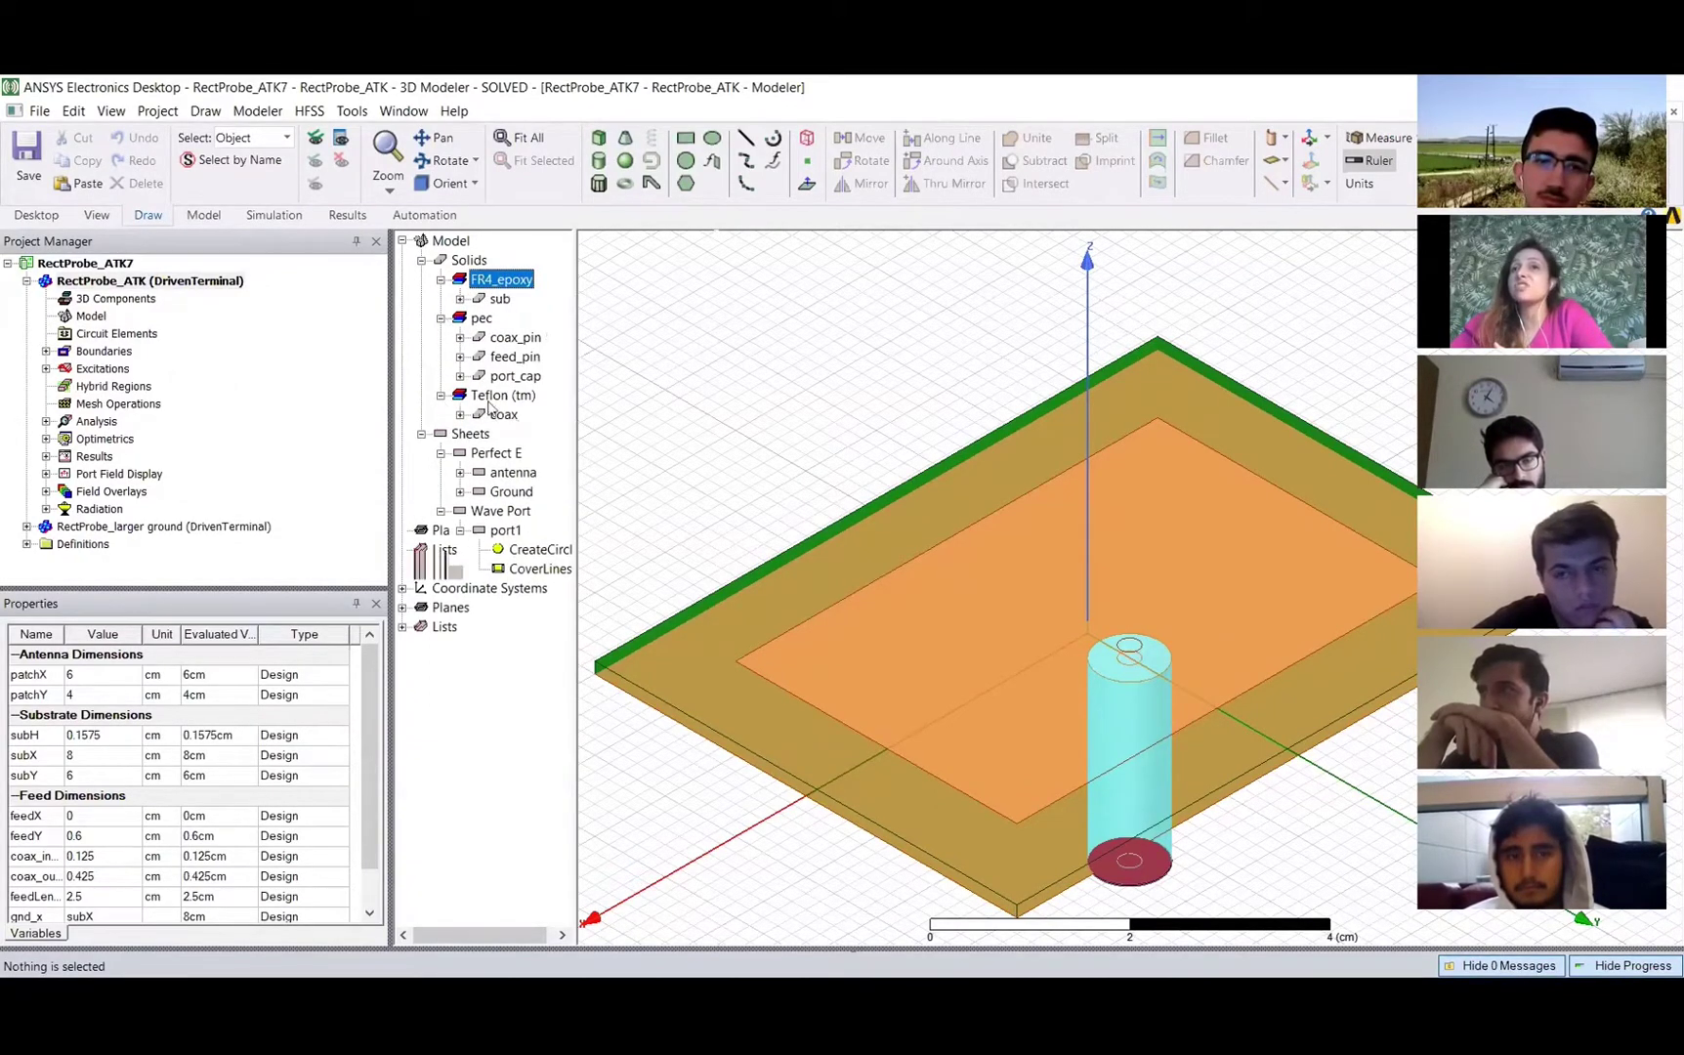
# - Inspect the solids sub, coax_pin, port_cap and coax by highlighting each one in the model
pyautogui.click(498, 300)
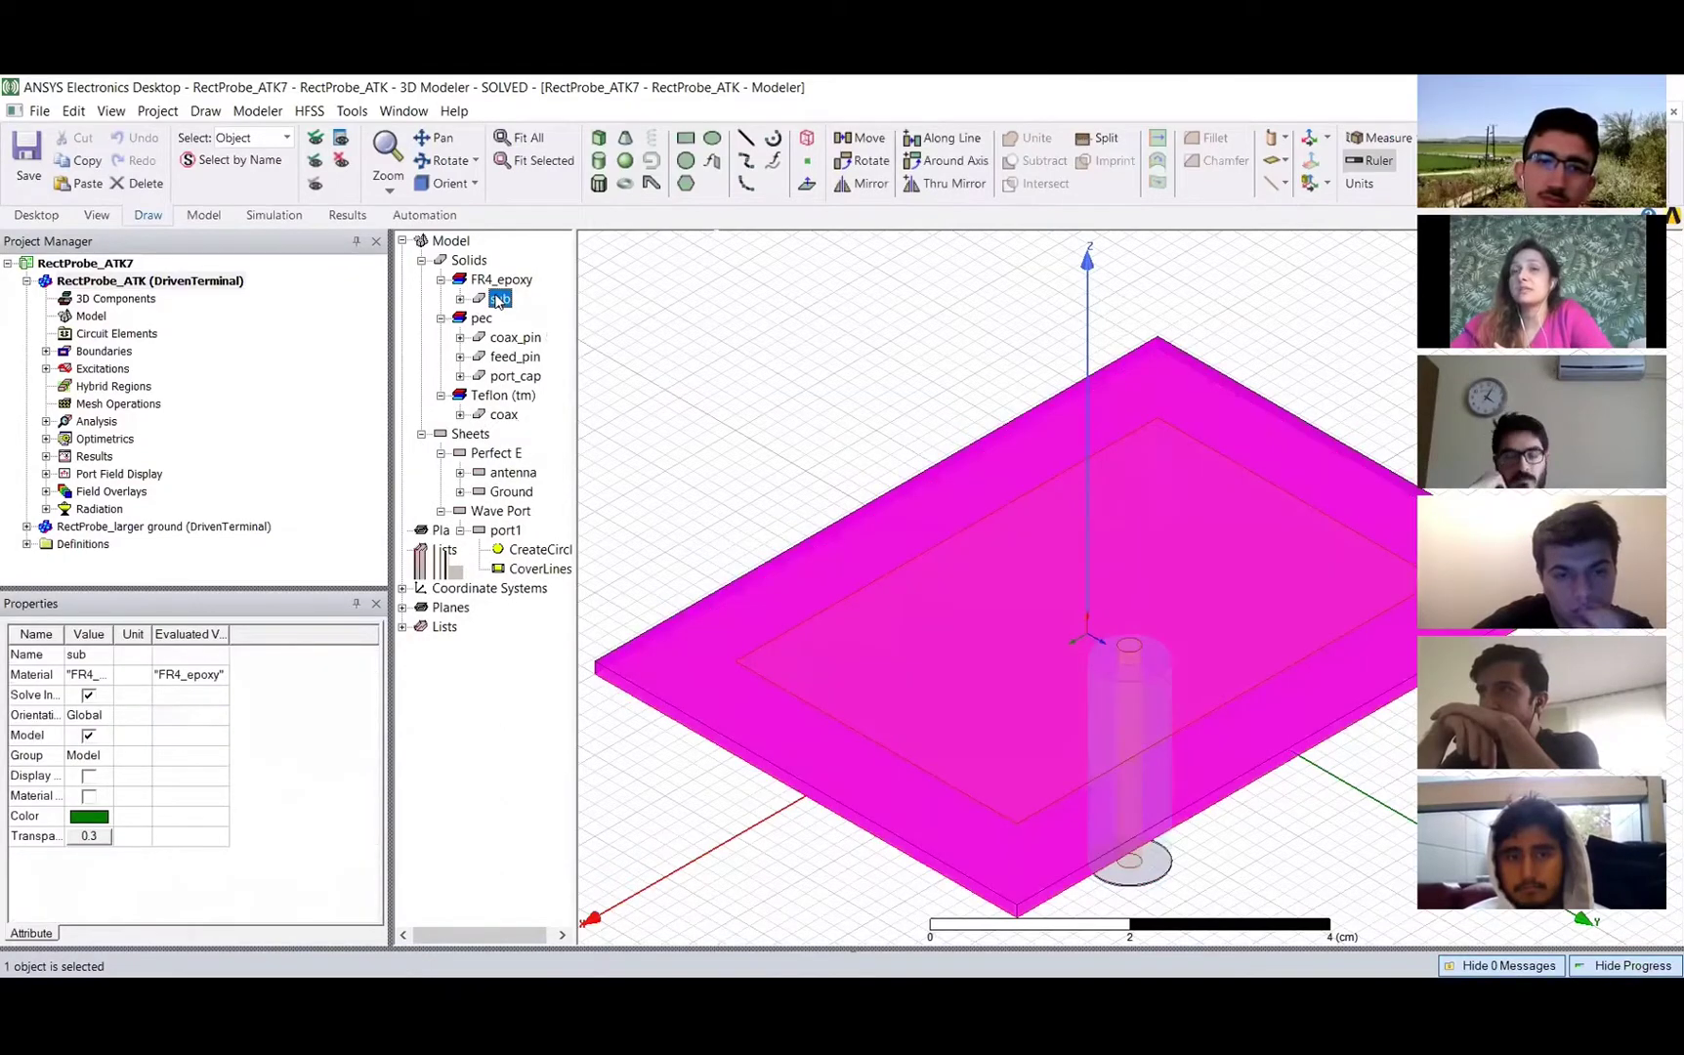
pyautogui.click(506, 339)
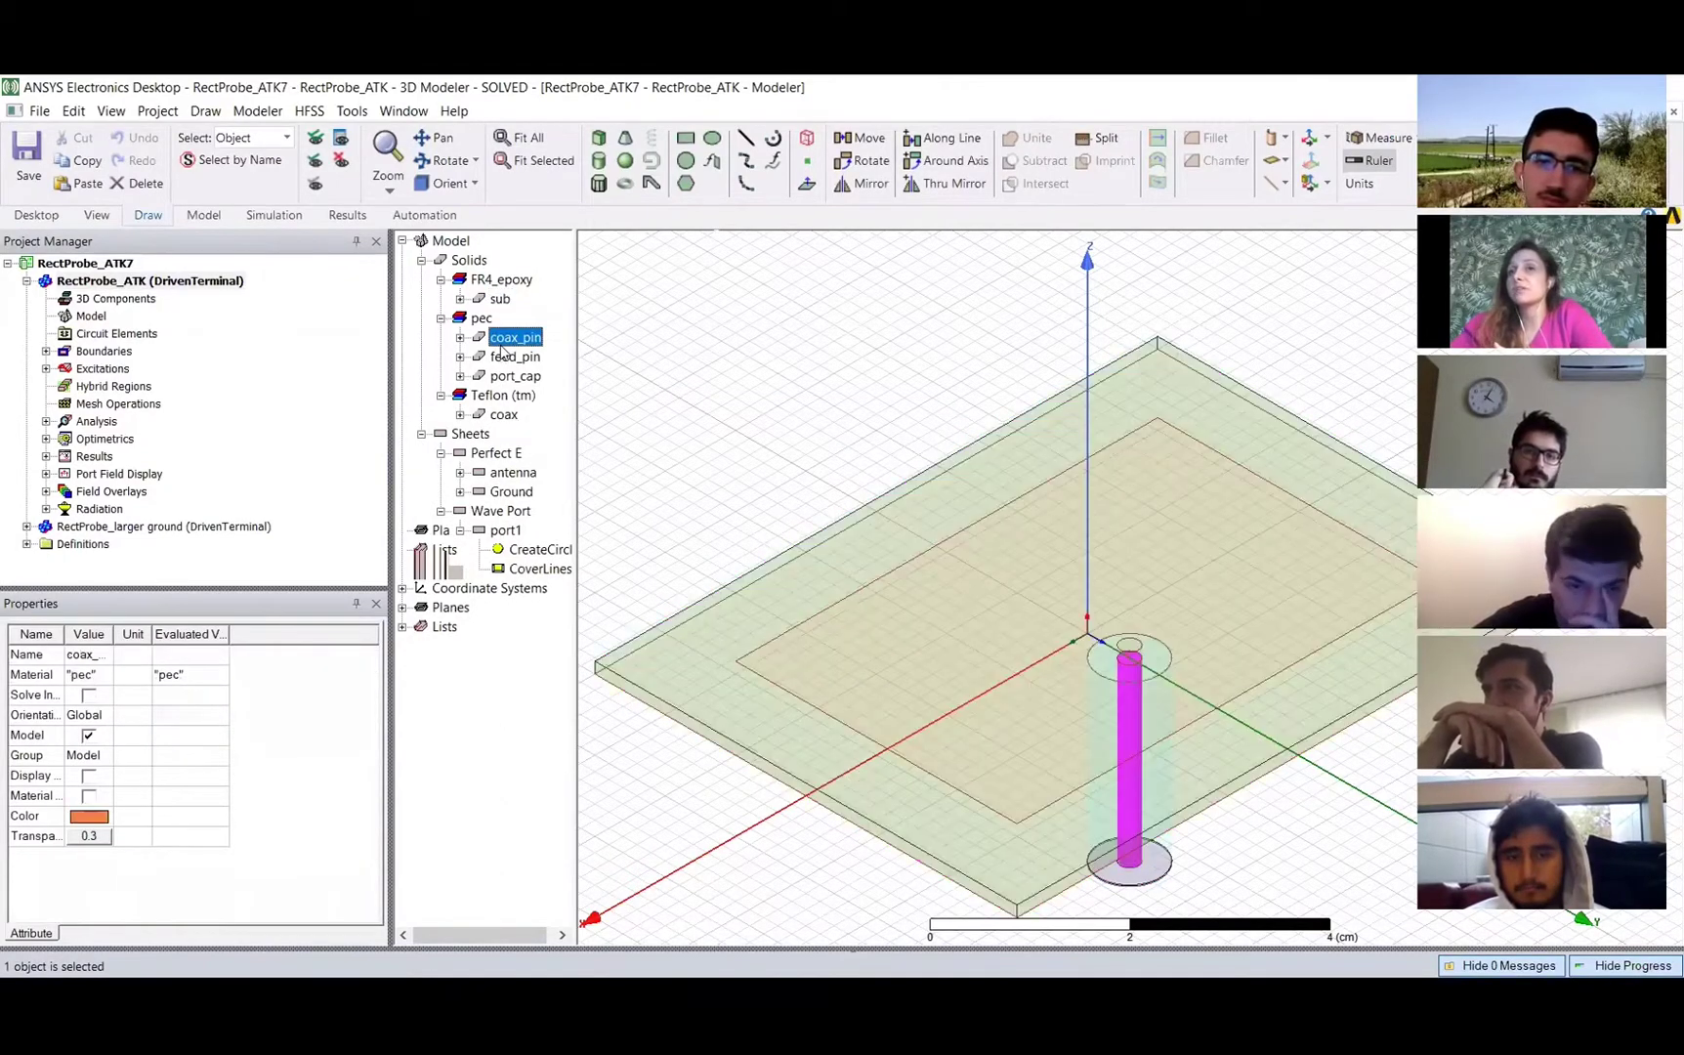
pyautogui.click(514, 379)
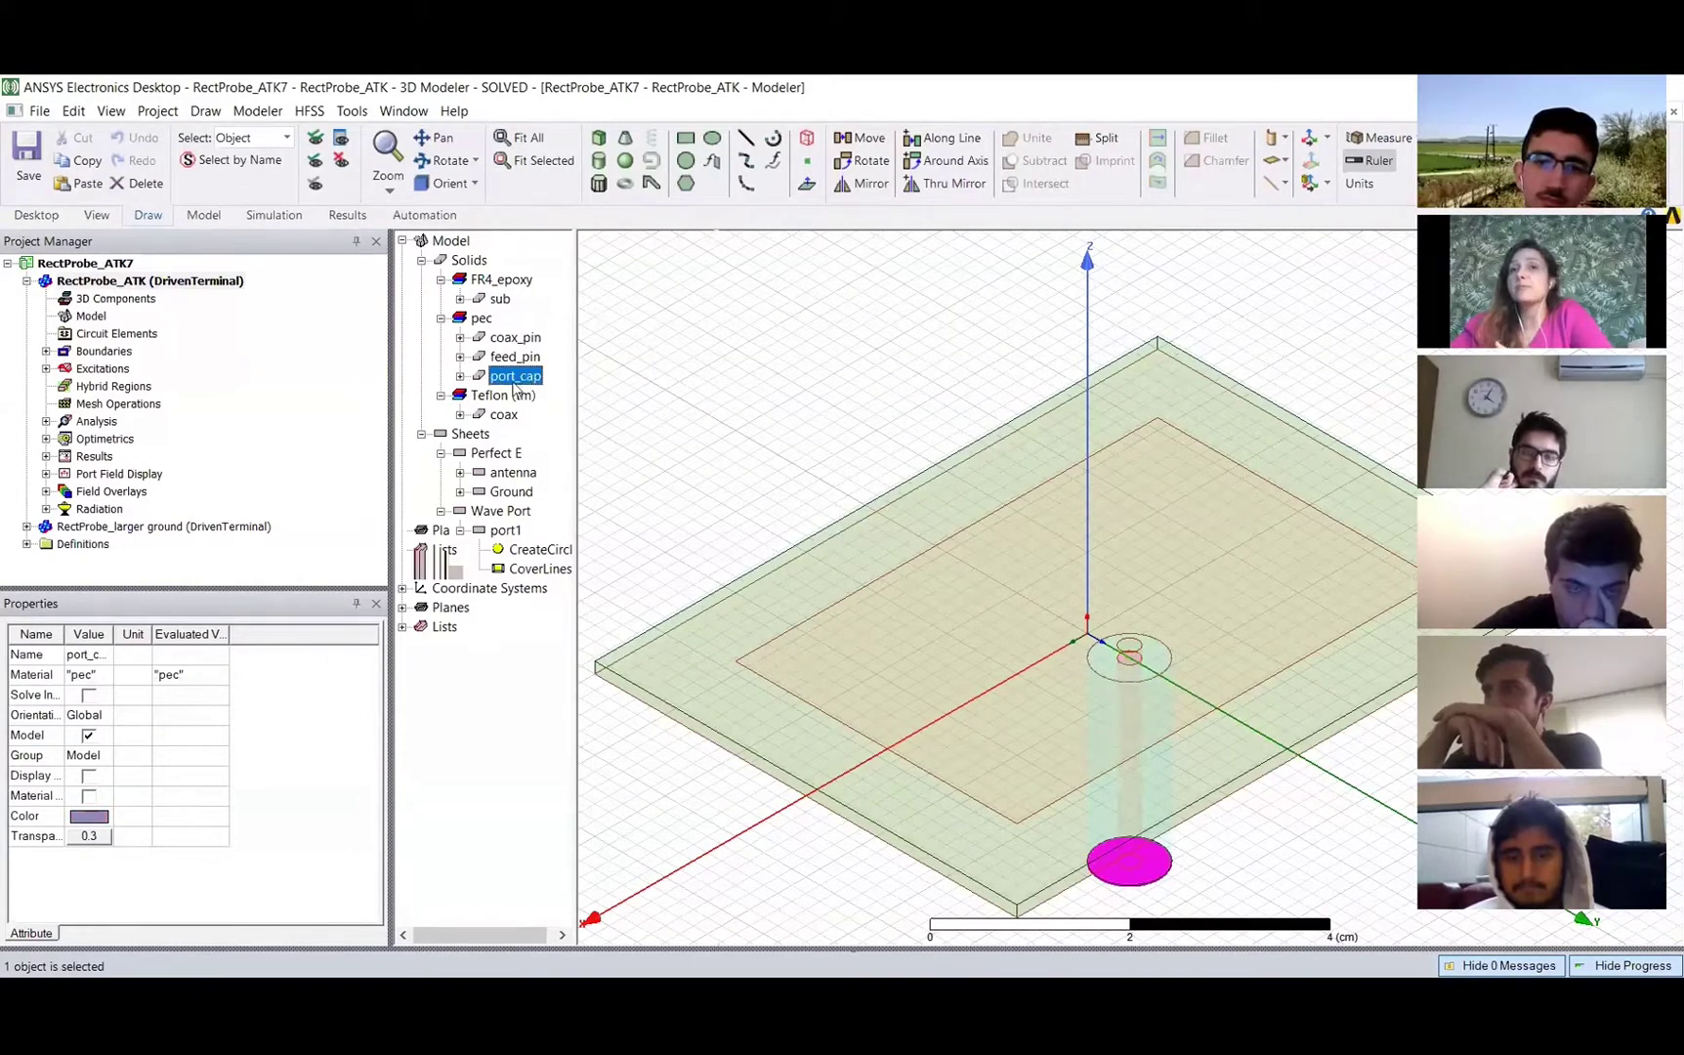
pyautogui.click(504, 416)
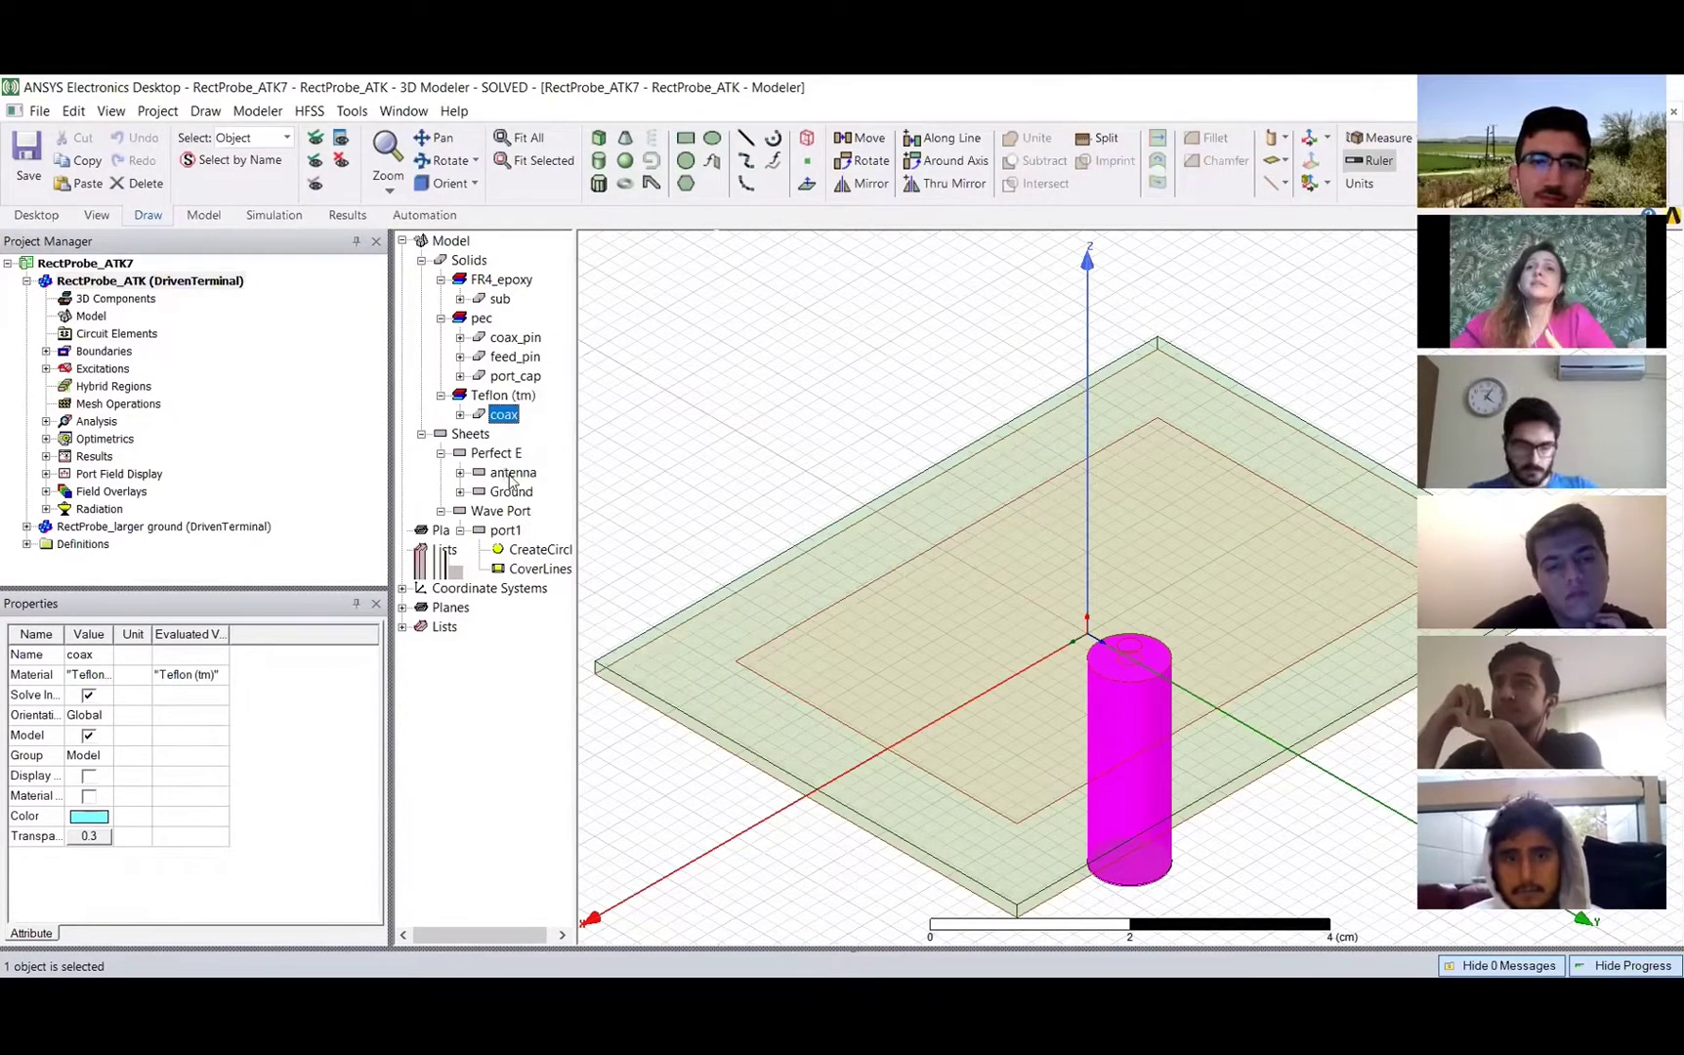
# - Compare the antenna and Ground sheets under Perfect E by highlighting them alternately in the model
pyautogui.click(512, 474)
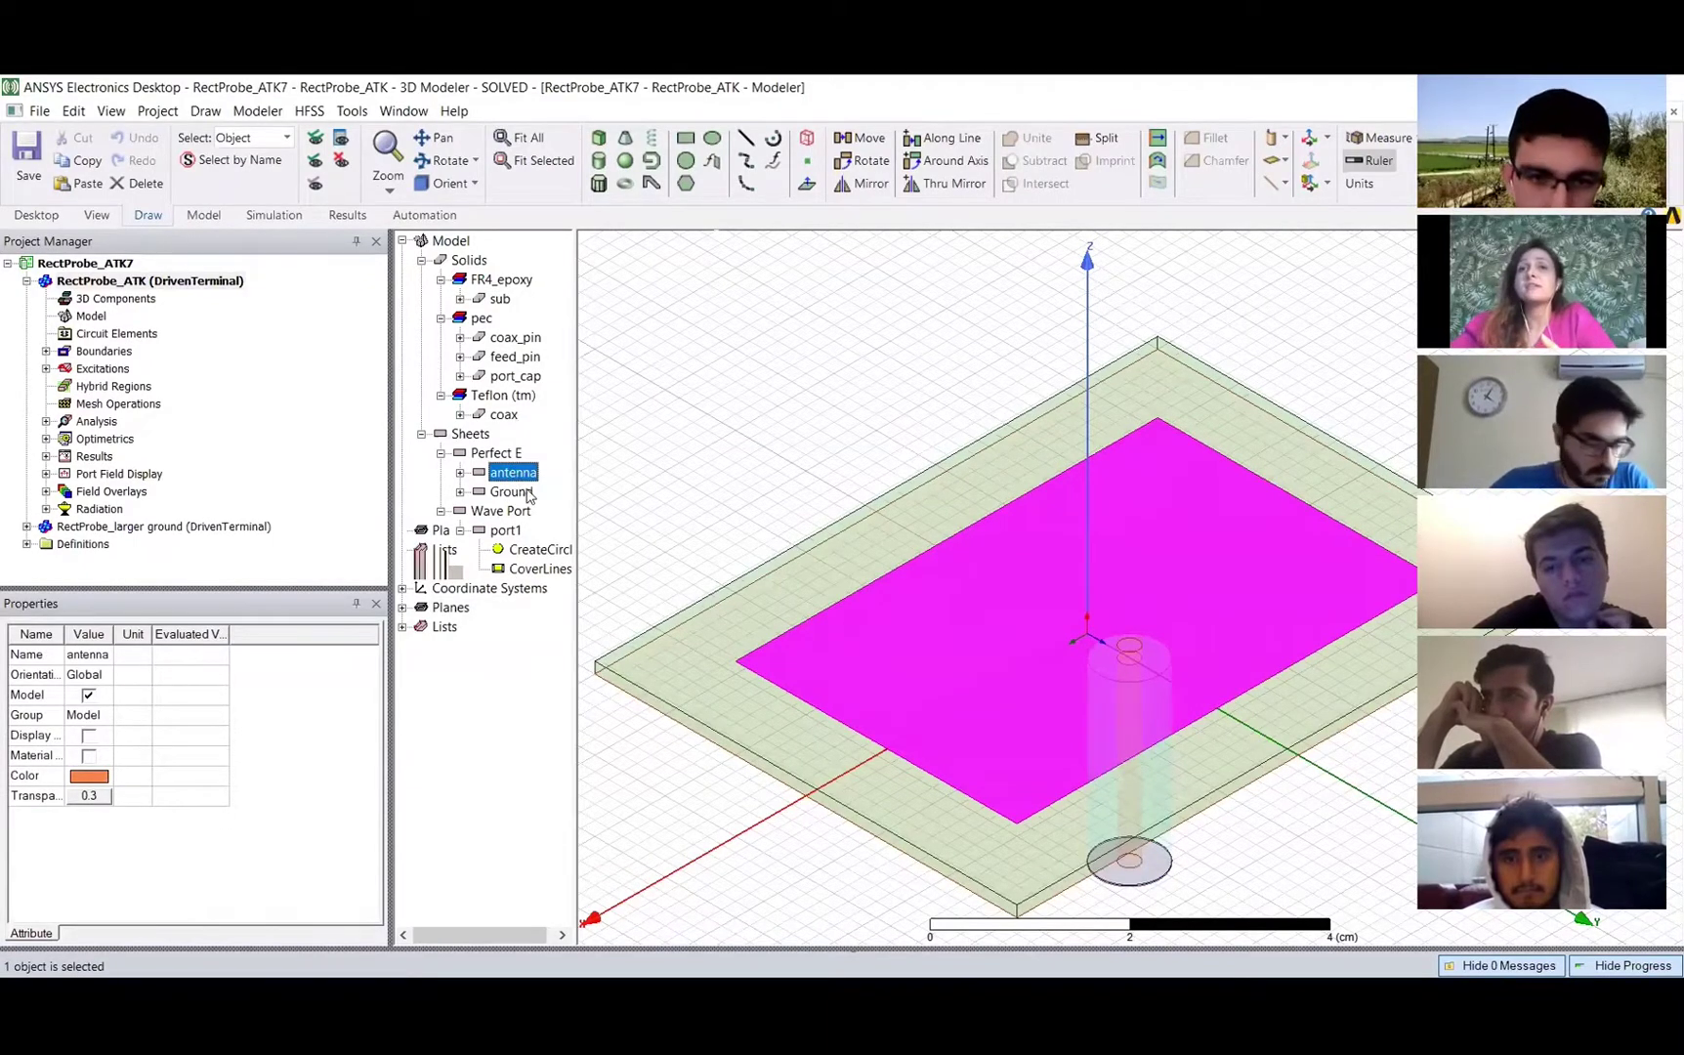
pyautogui.click(511, 492)
pyautogui.click(517, 474)
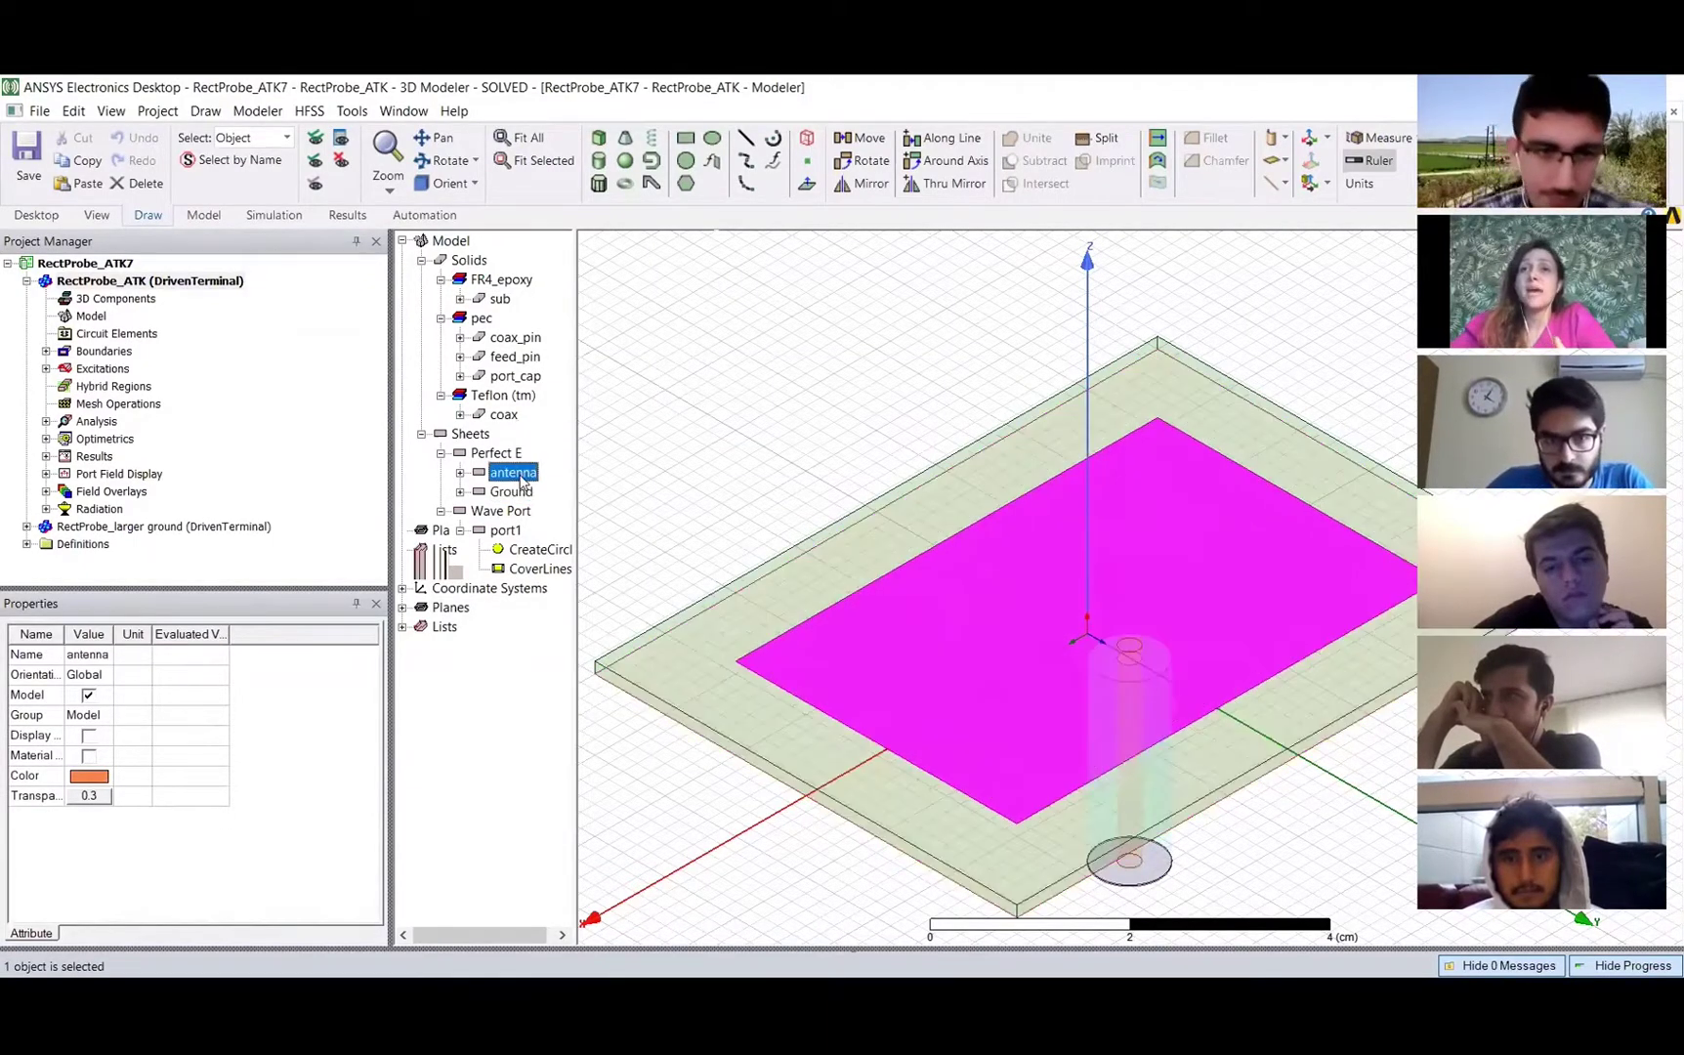
pyautogui.click(518, 493)
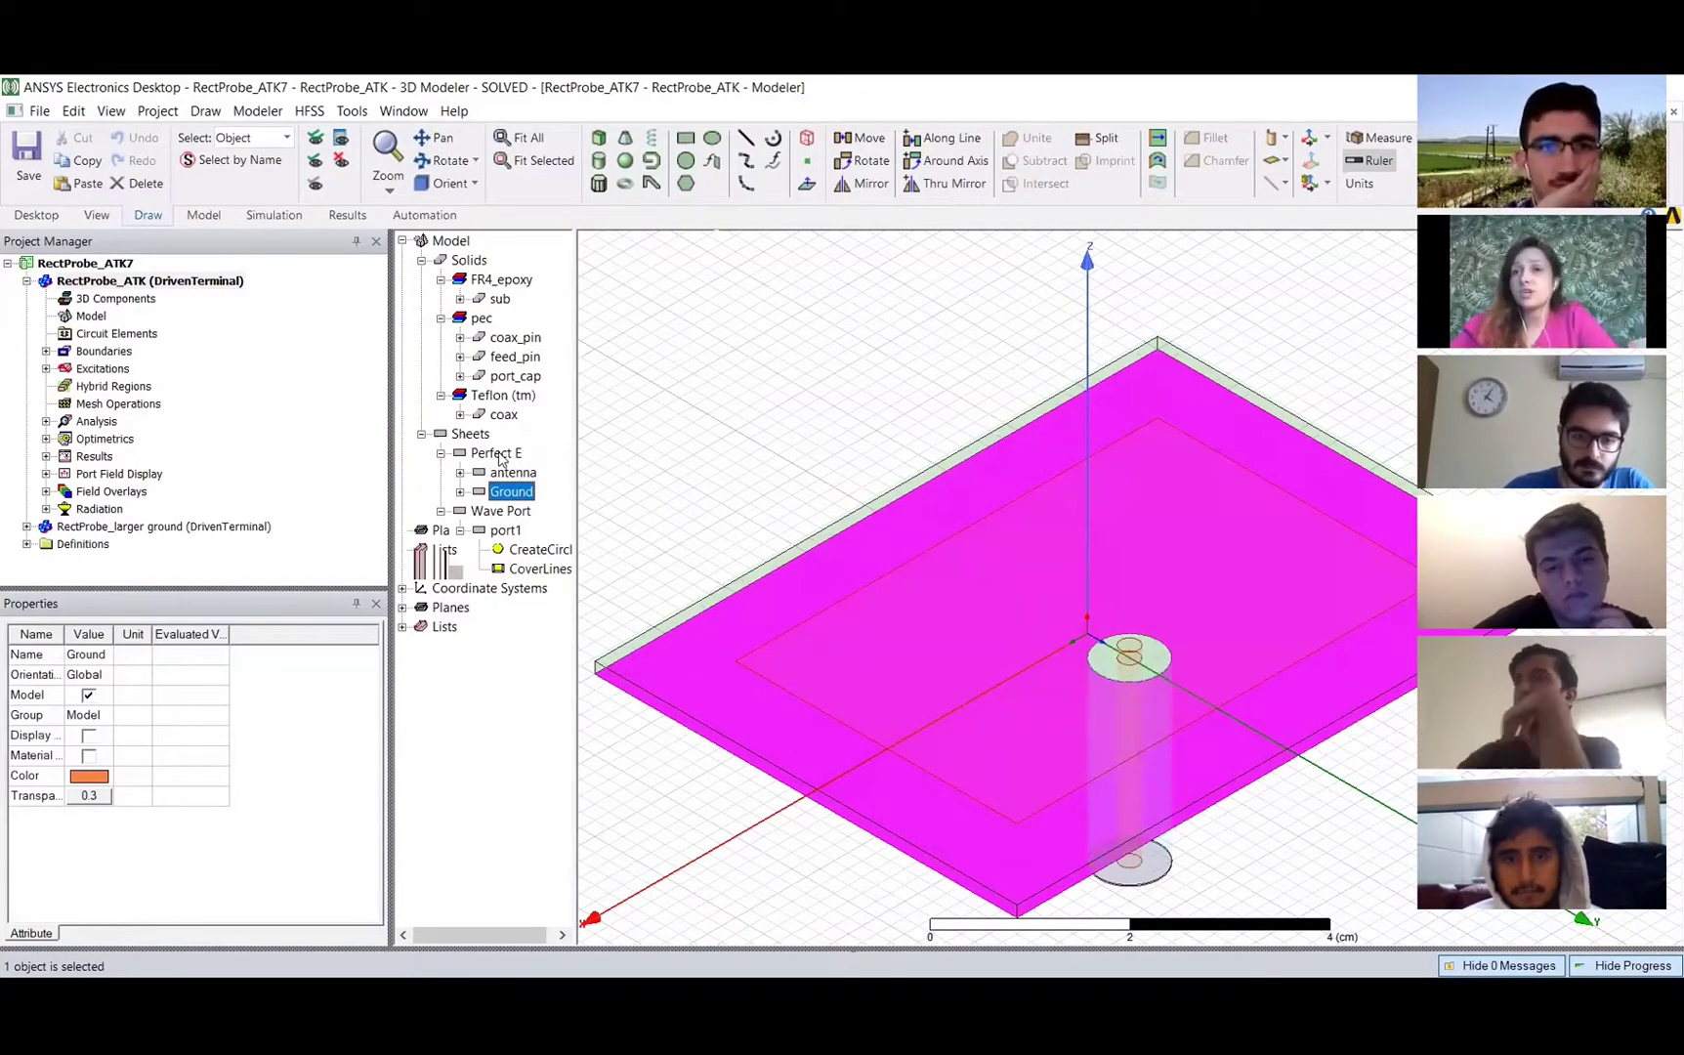
pyautogui.click(515, 474)
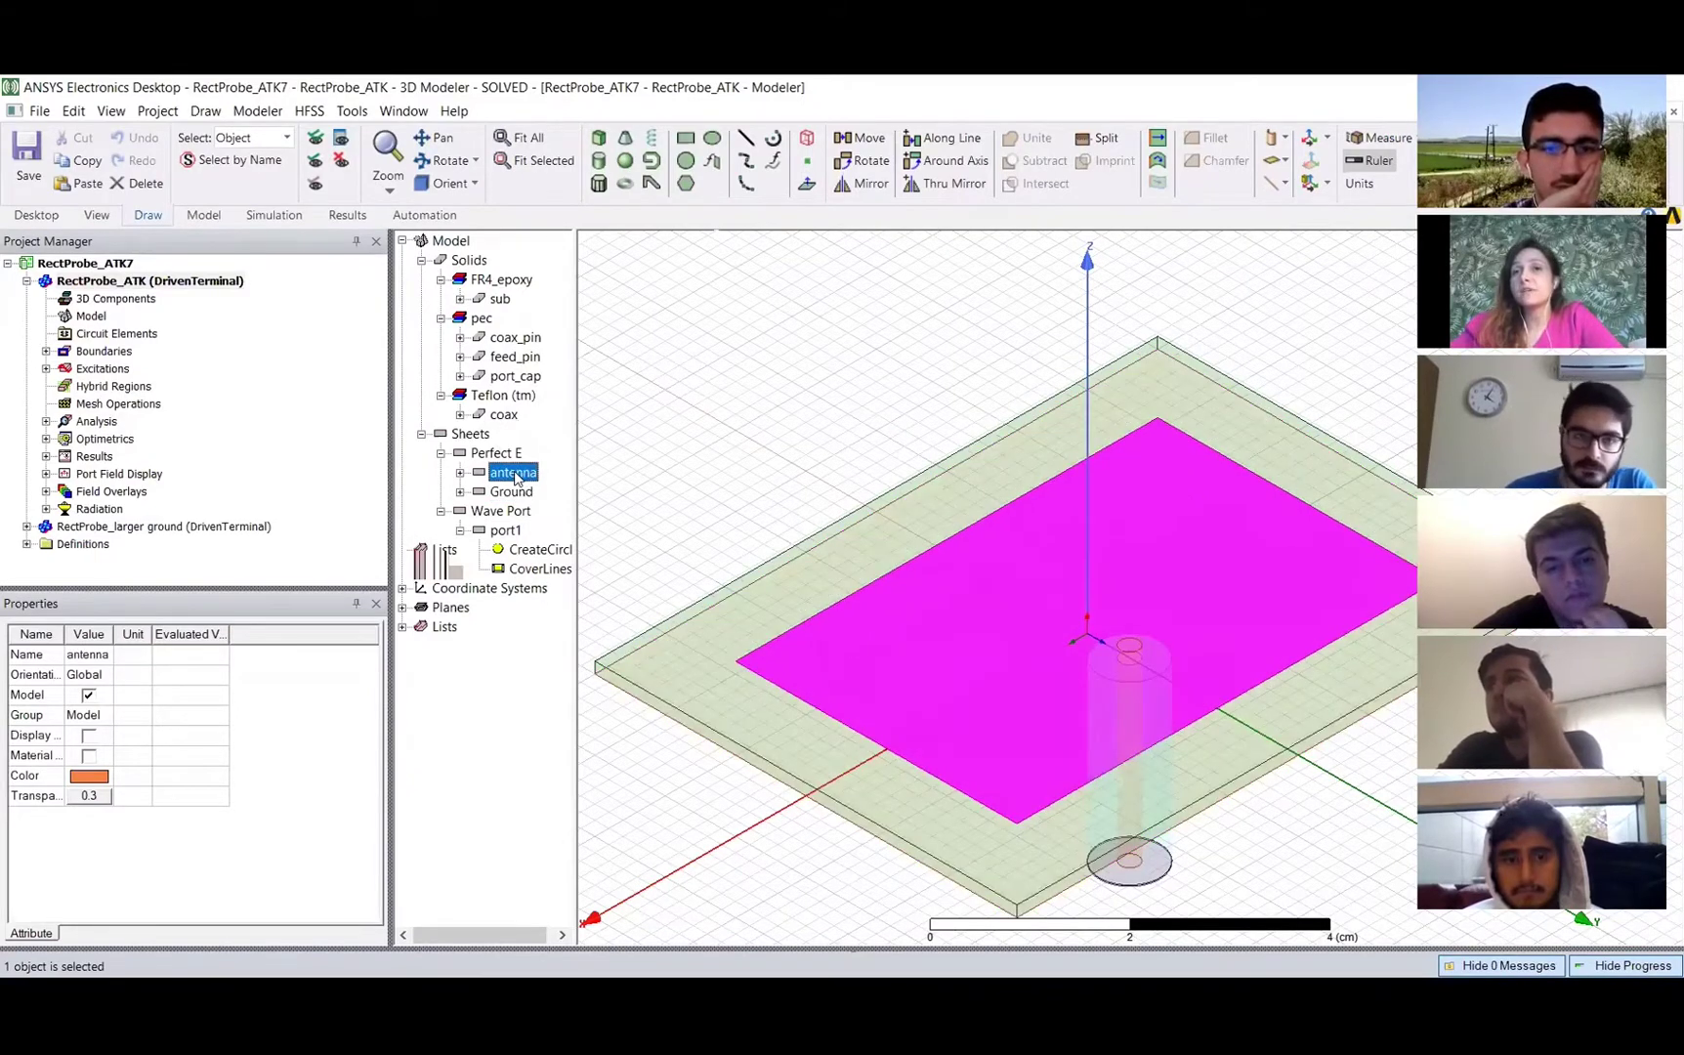
# - Review the boundary types that can be assigned to the antenna sheet without assigning one
pyautogui.rightClick(516, 475)
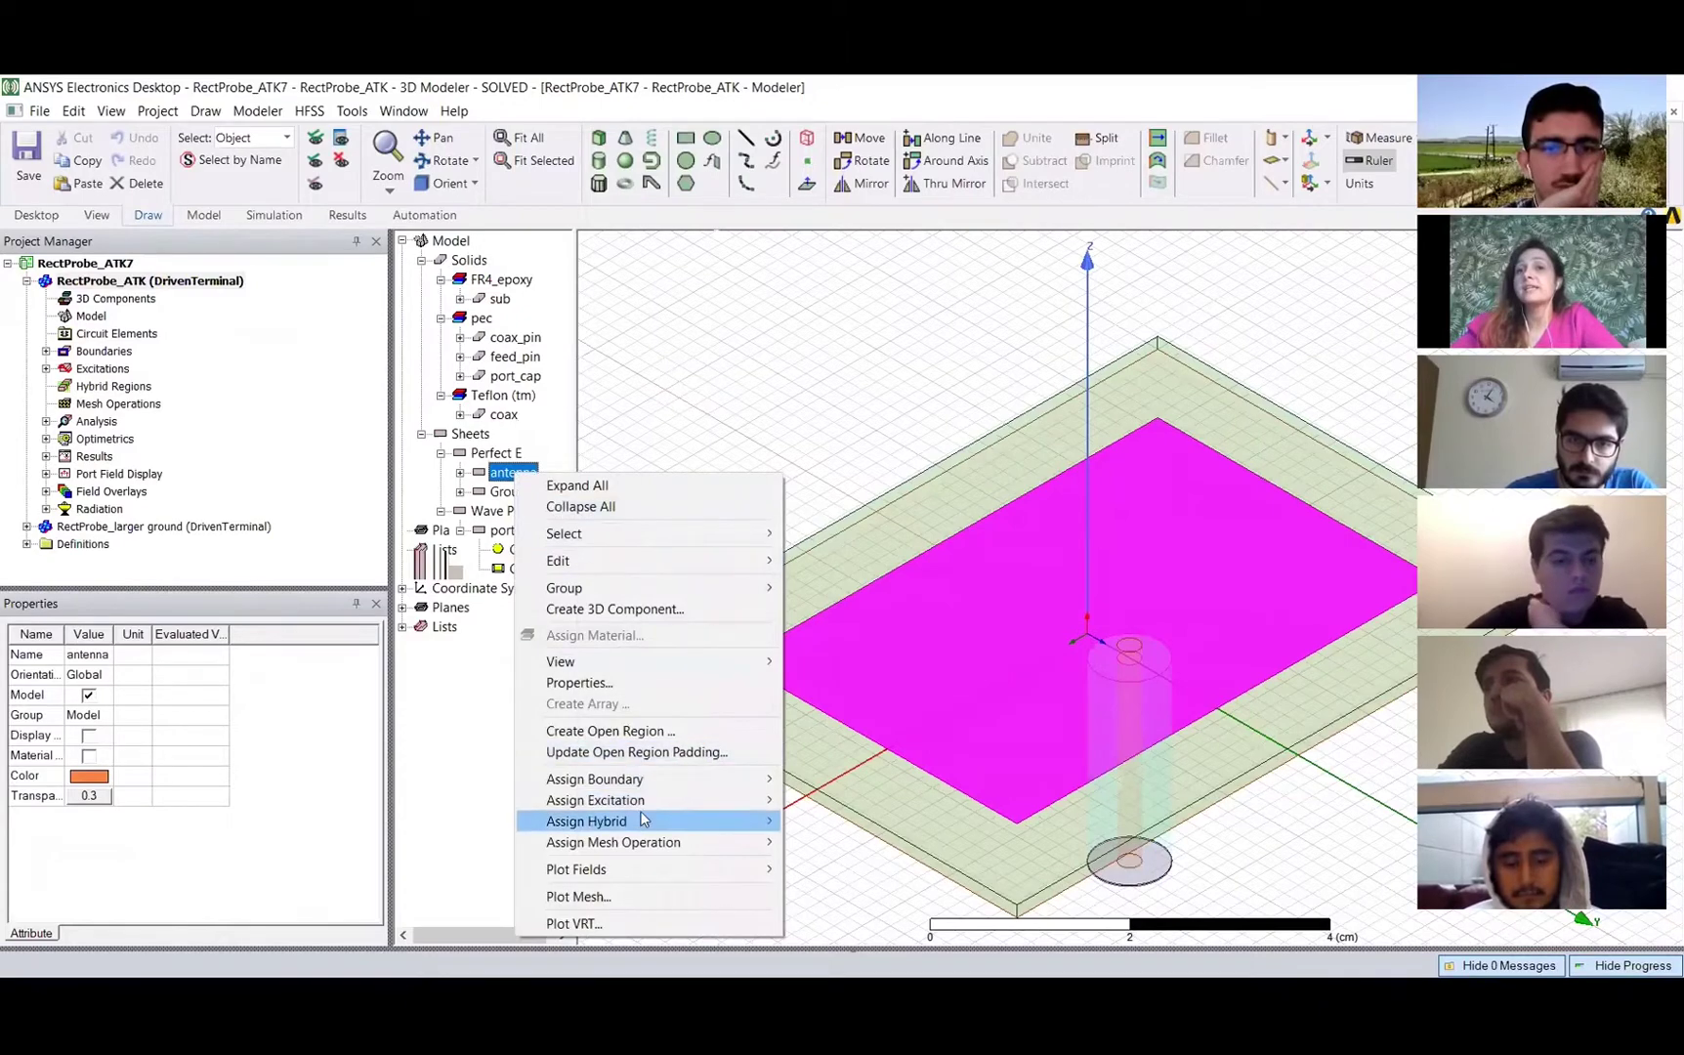
pyautogui.moveTo(648, 811)
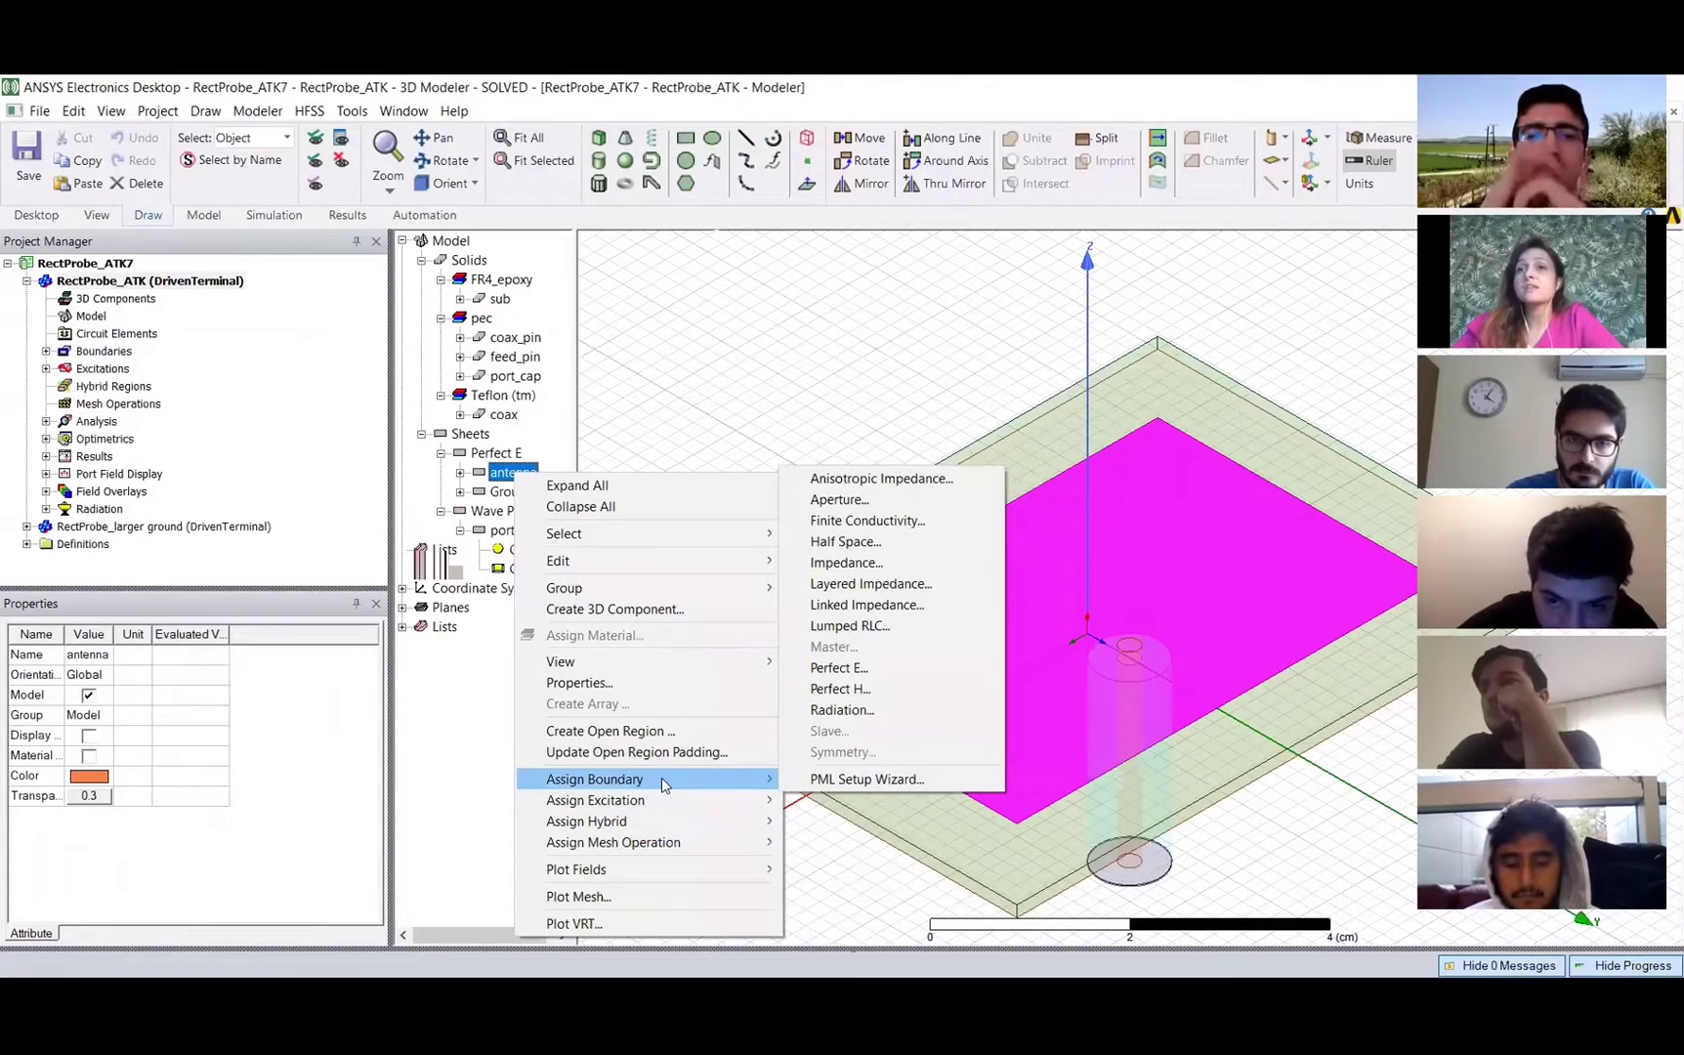
pyautogui.moveTo(767, 789)
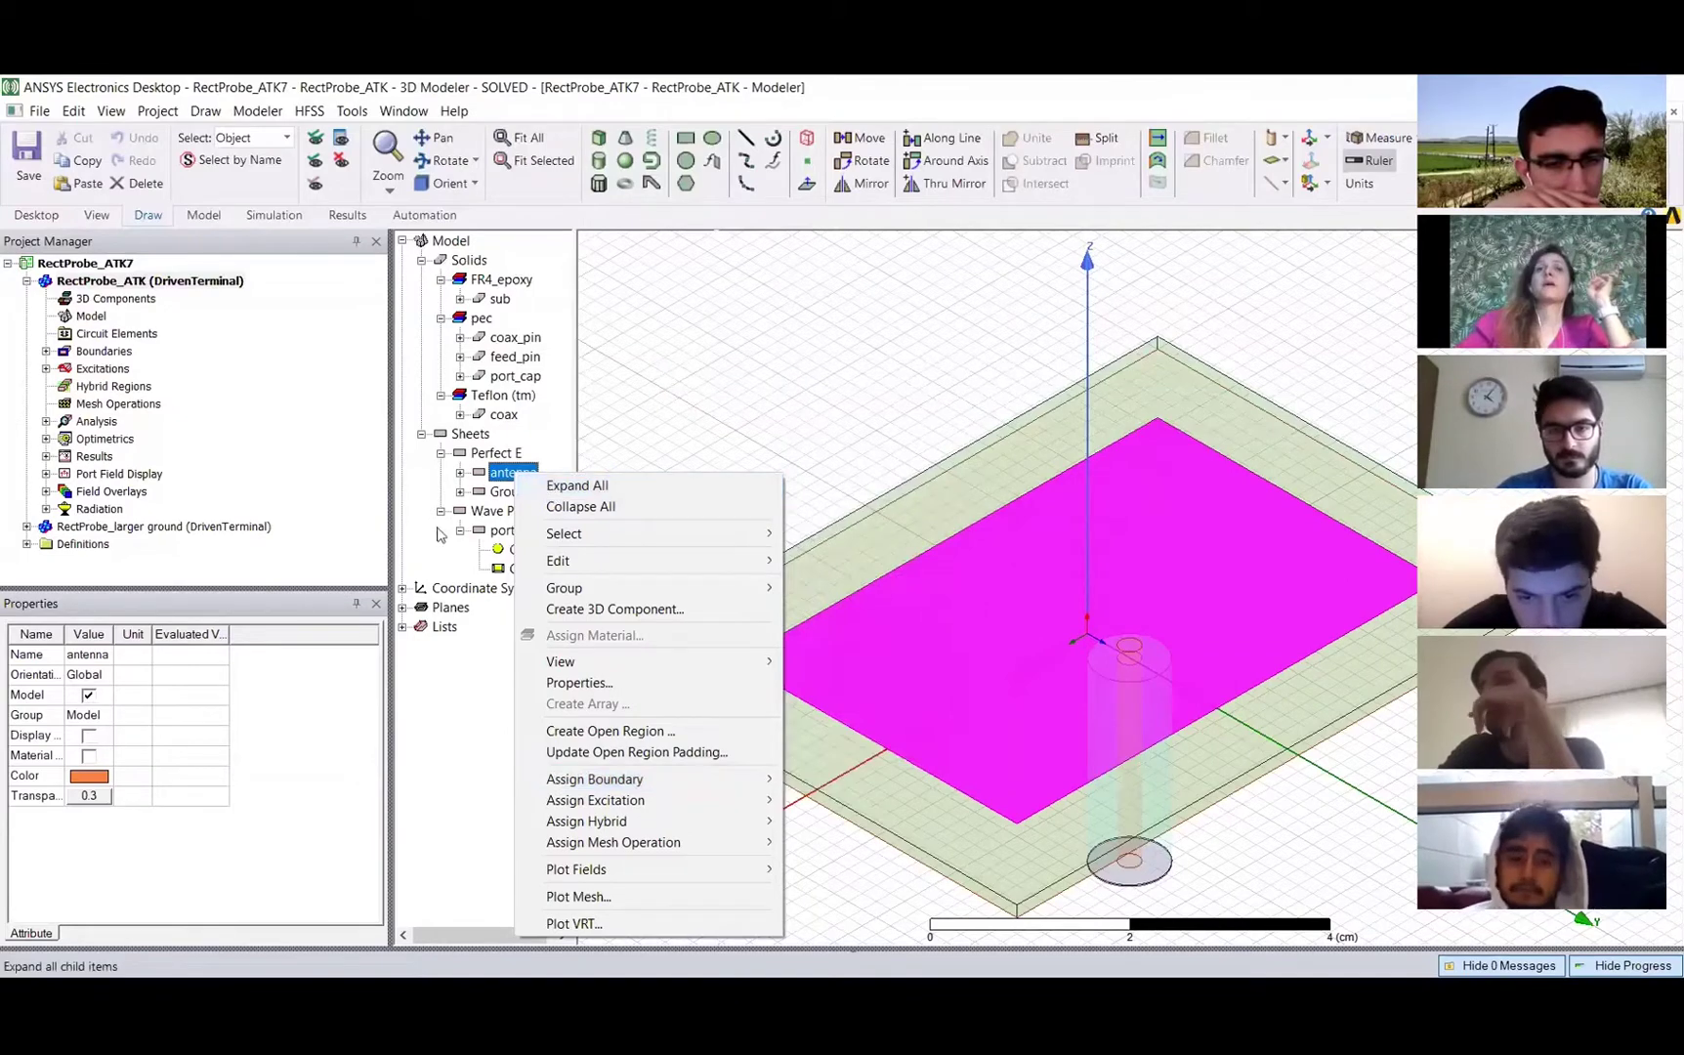
pyautogui.click(503, 491)
# - Highlight the port1 wave port sheet and the coax solid behind the substrate, and clear the selection
pyautogui.click(505, 531)
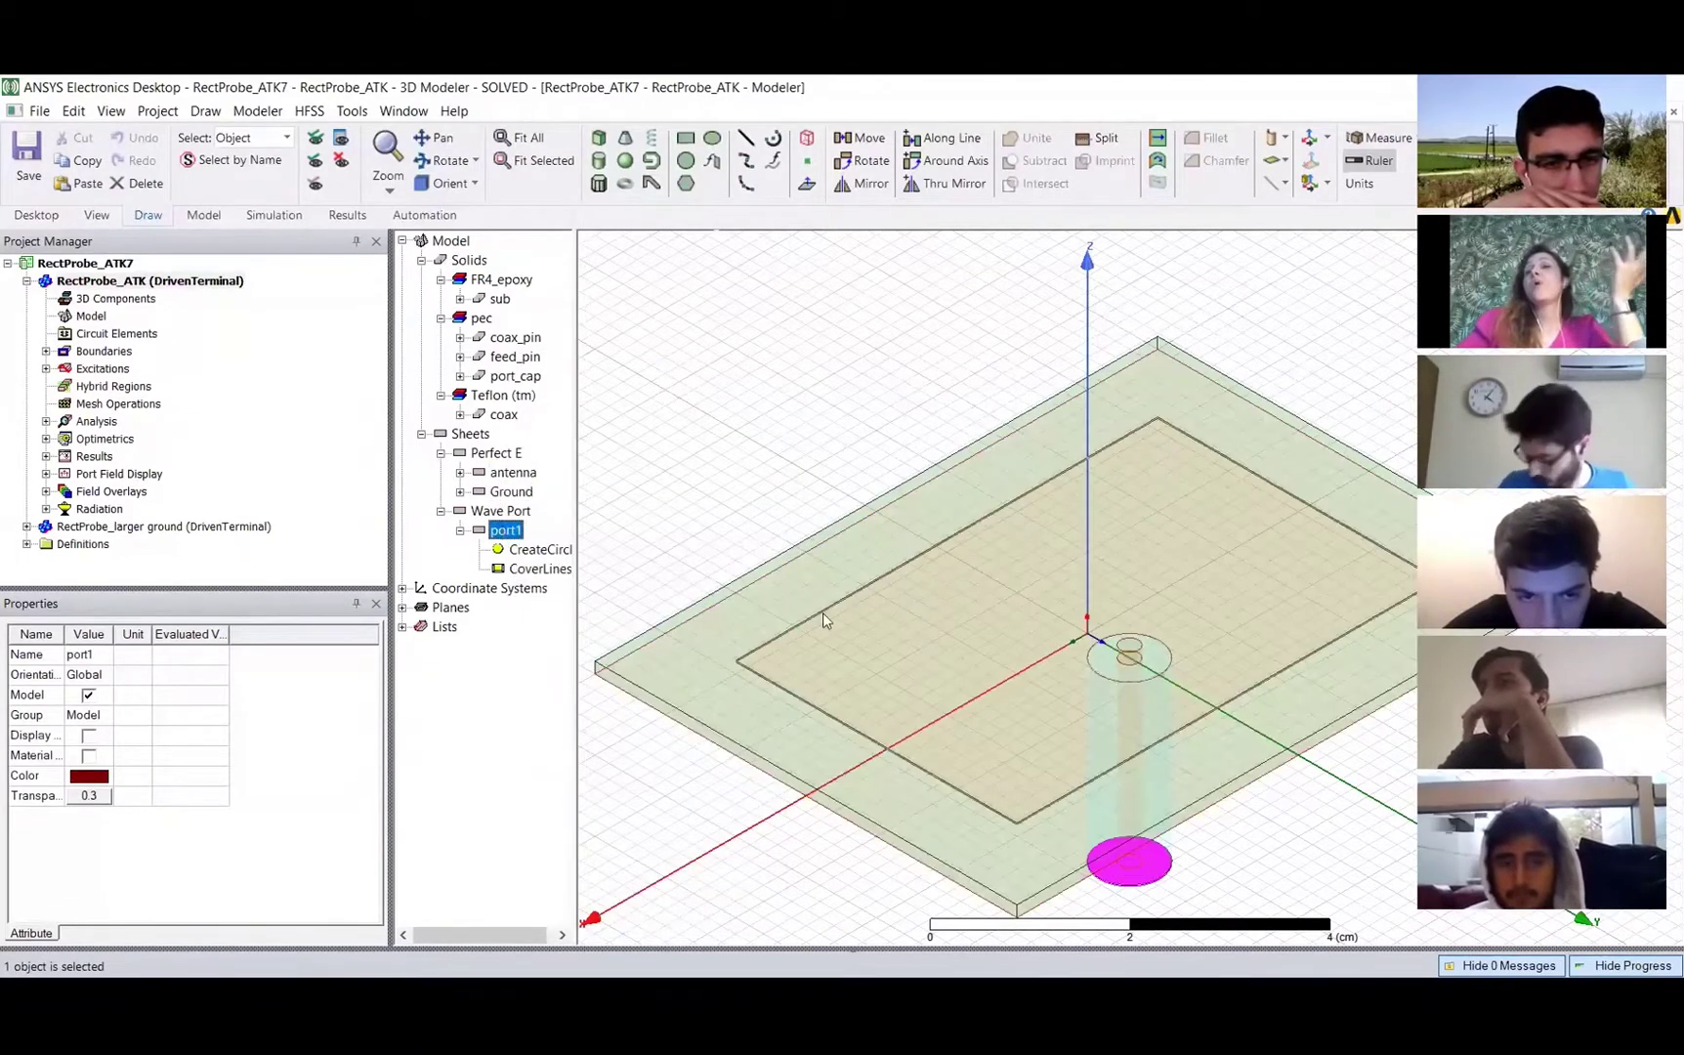
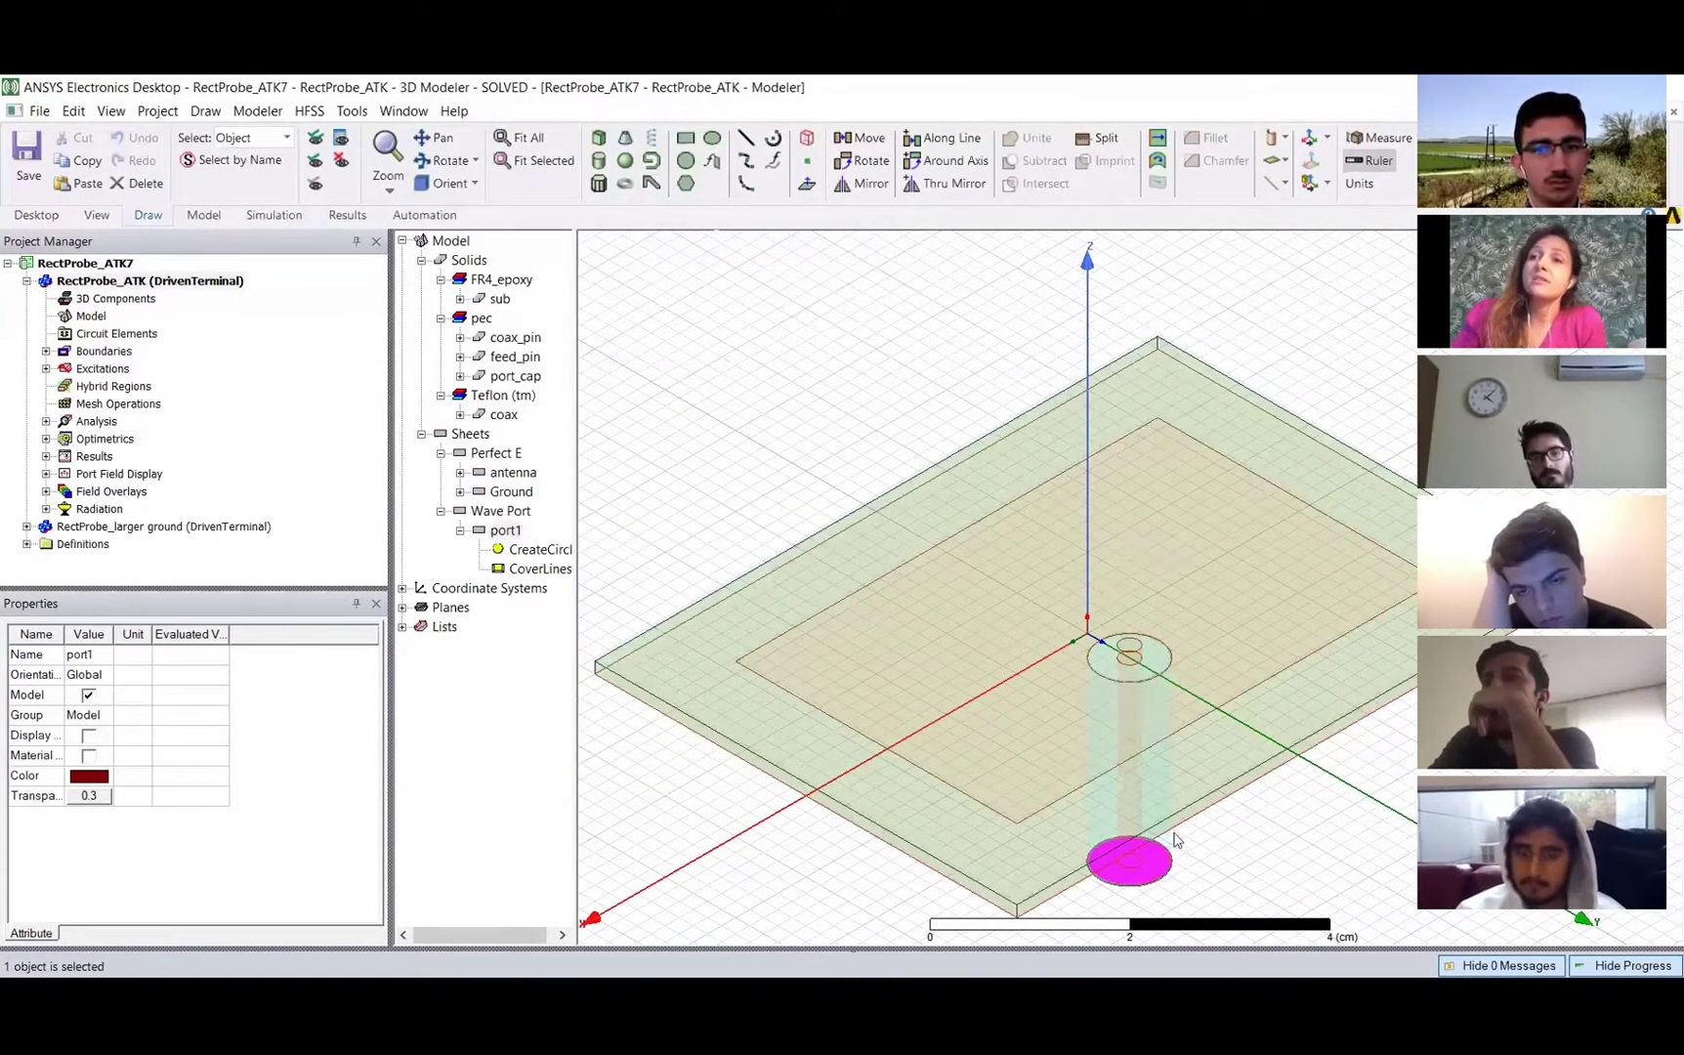
pyautogui.click(1164, 799)
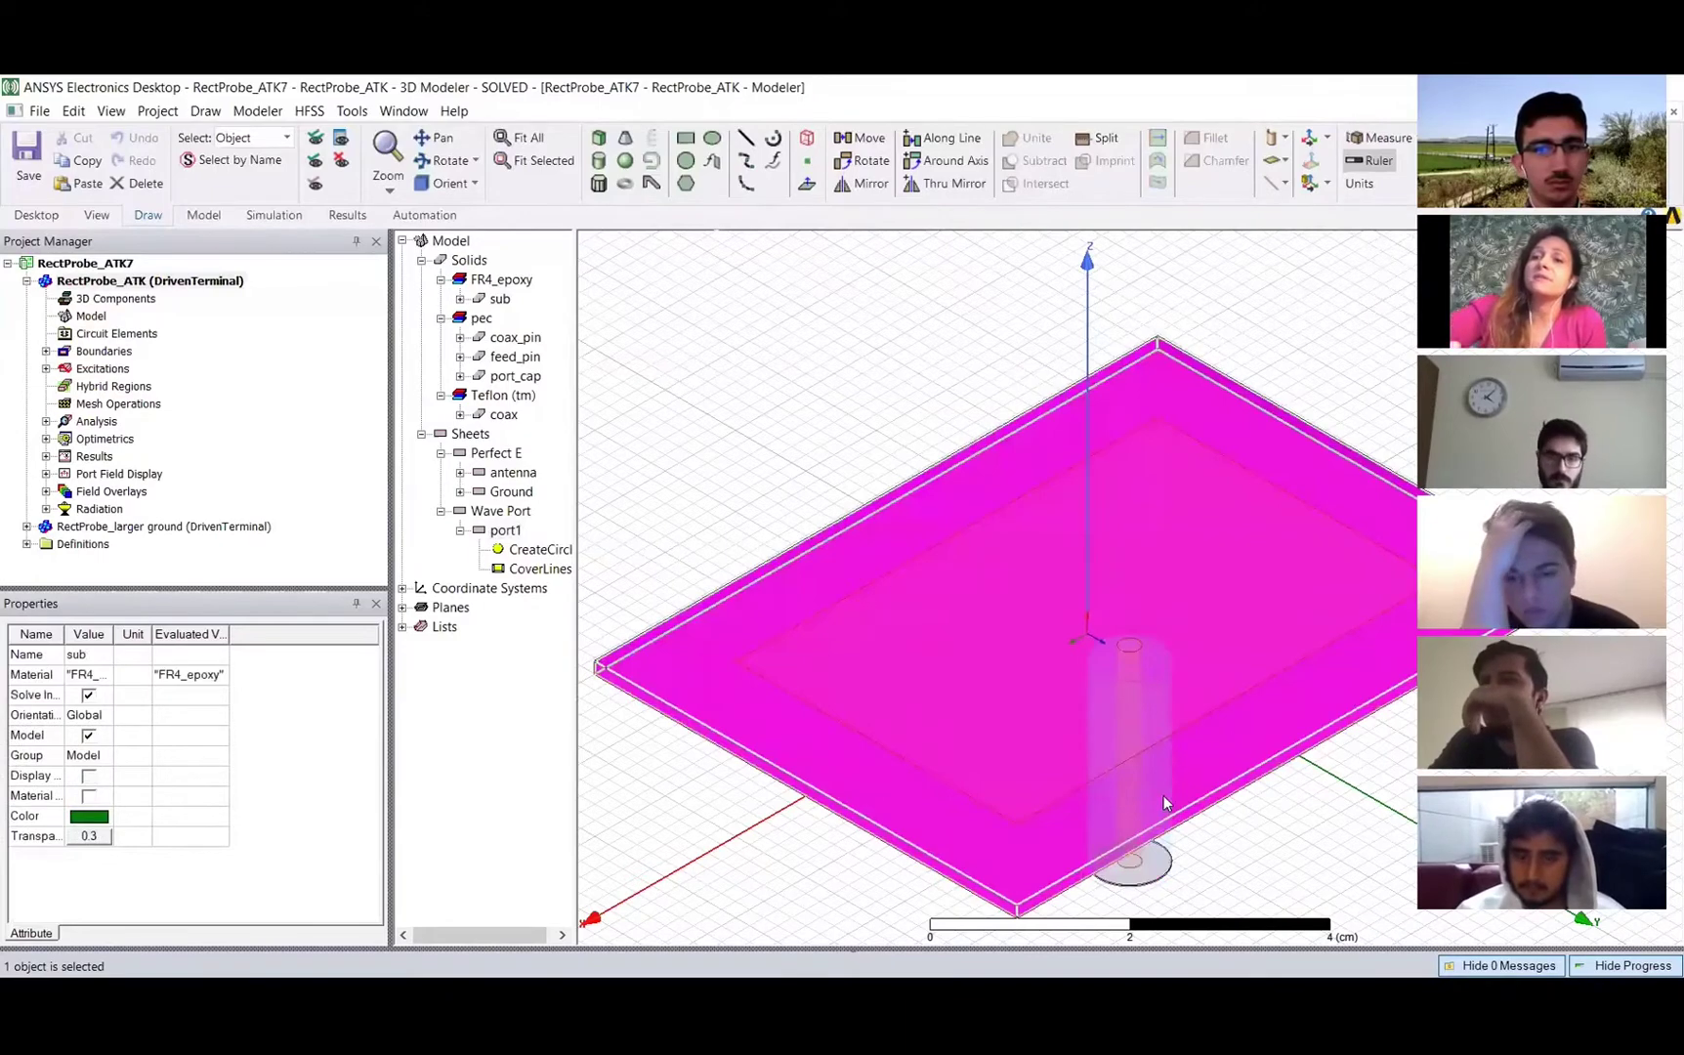
pyautogui.press('b')
pyautogui.press('b')
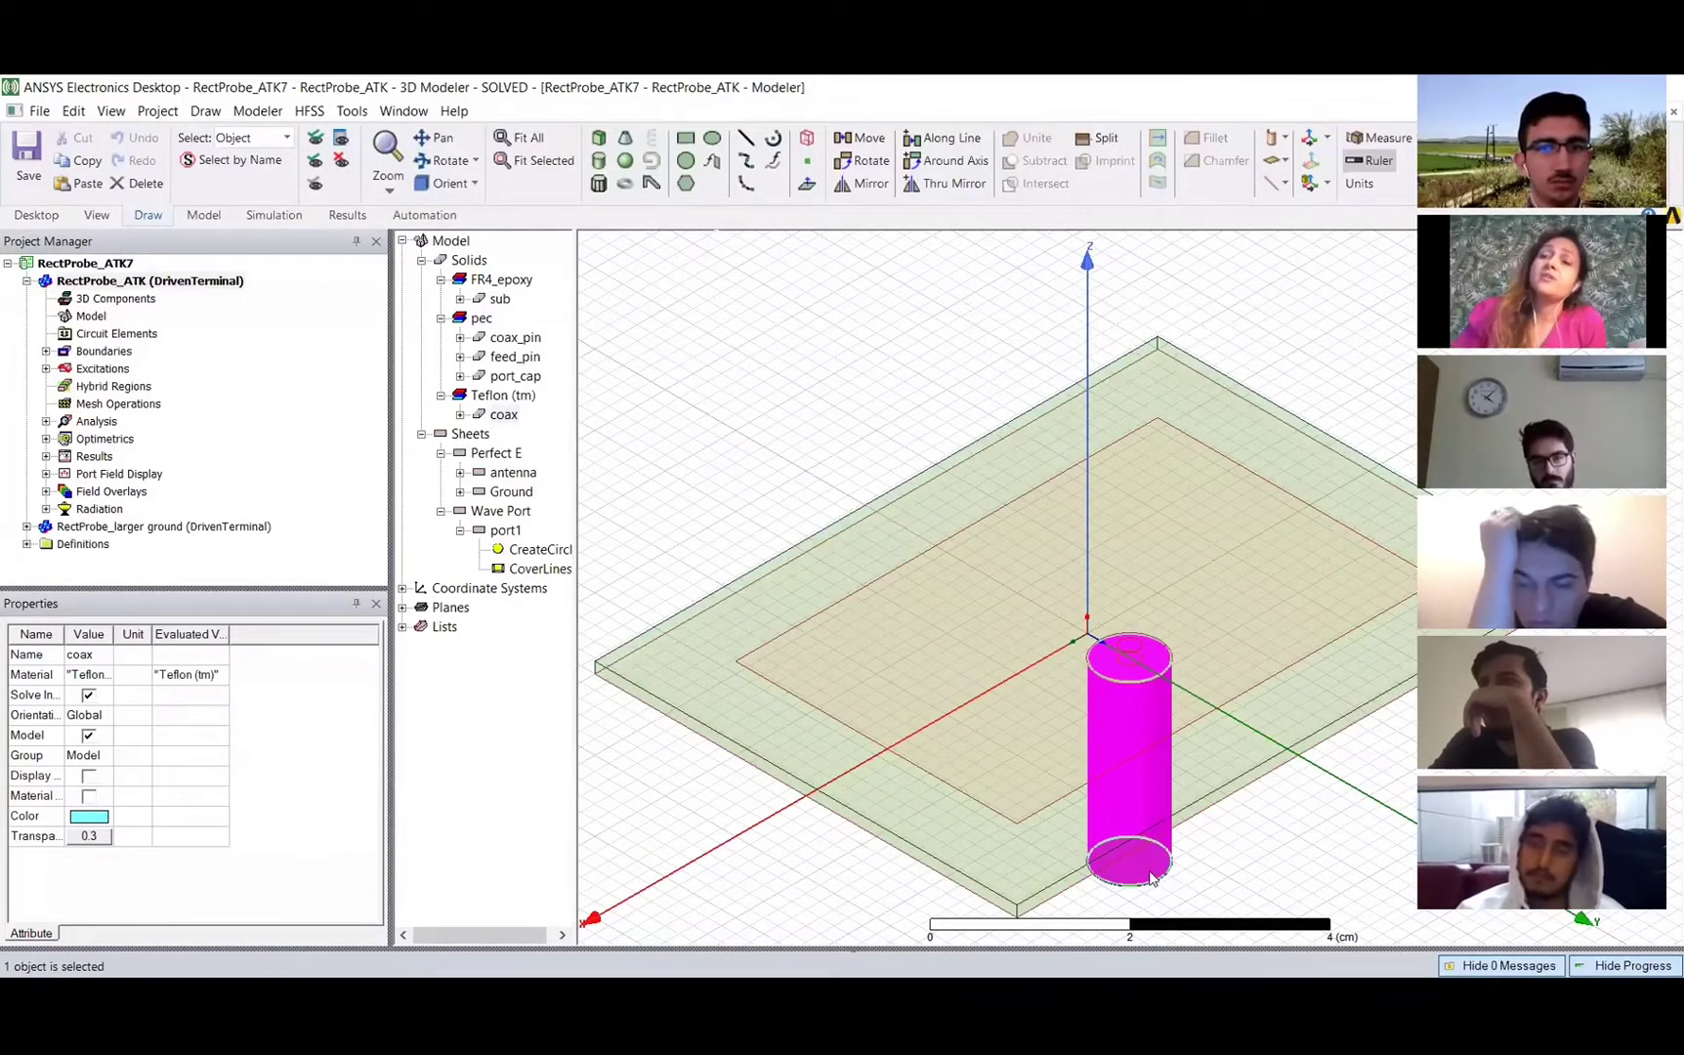
pyautogui.click(1251, 863)
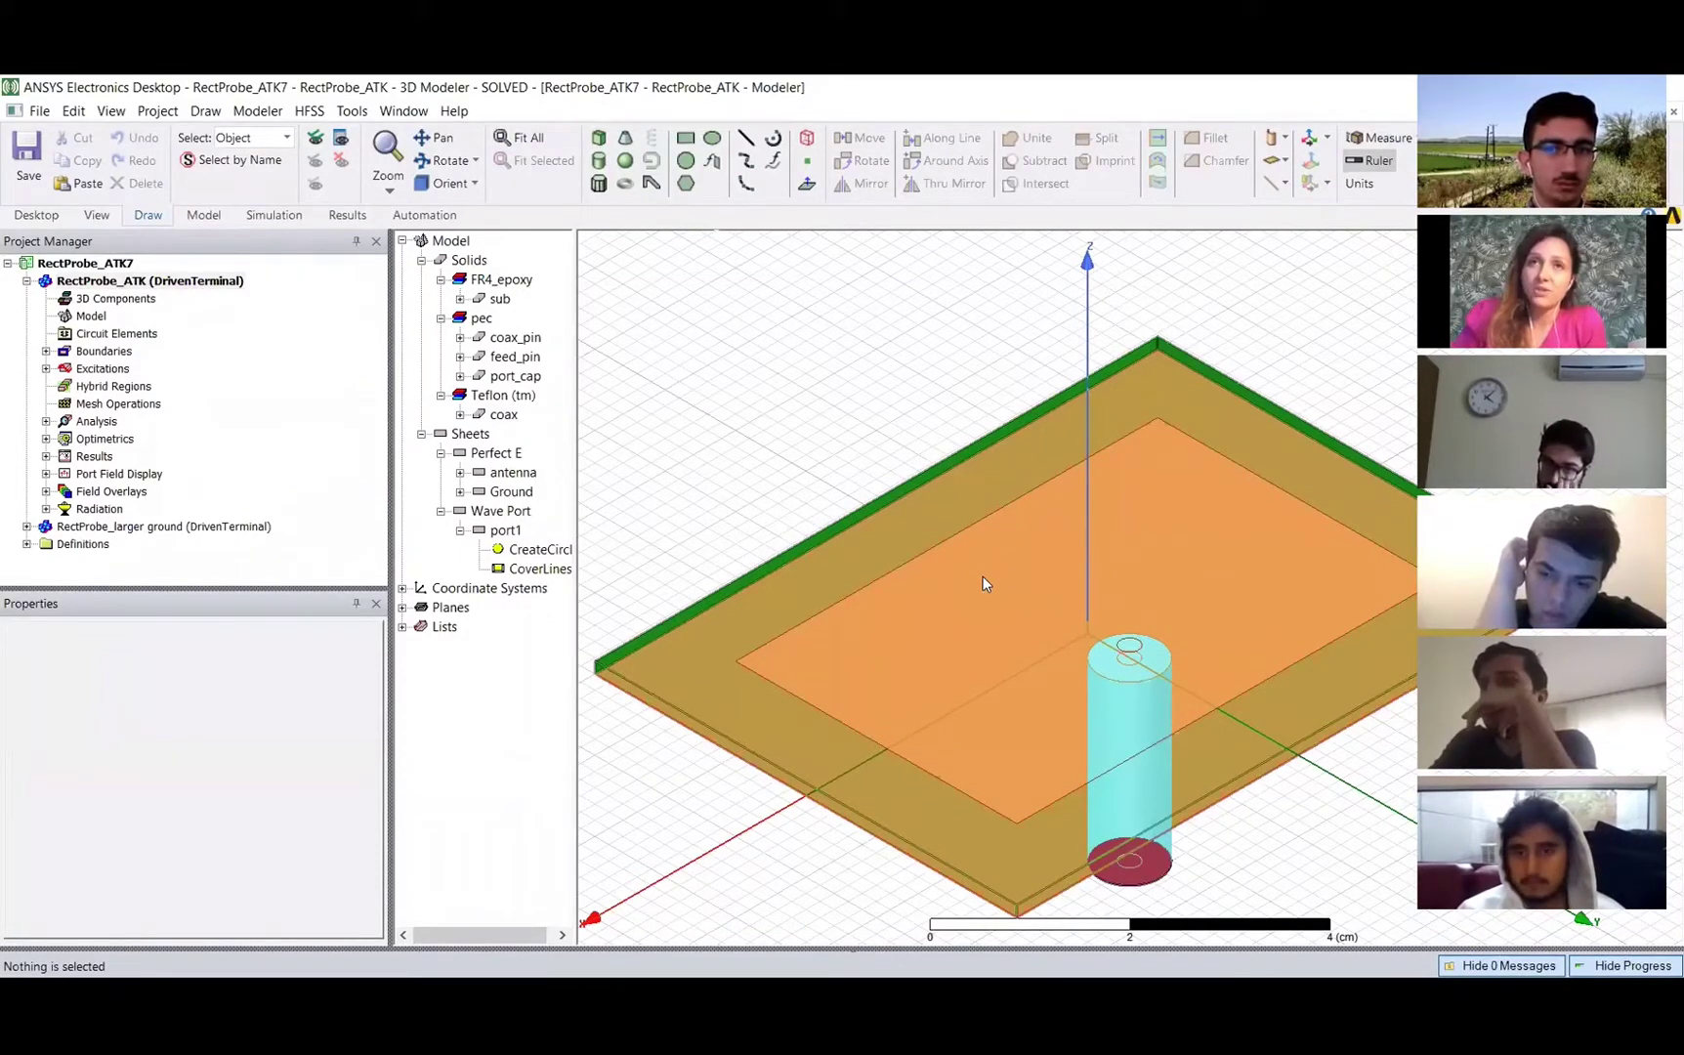
# - Expand the design's excitation 1 and examine its coax_pin_T1 terminal up close at the base of the coax
pyautogui.click(149, 281)
pyautogui.click(46, 368)
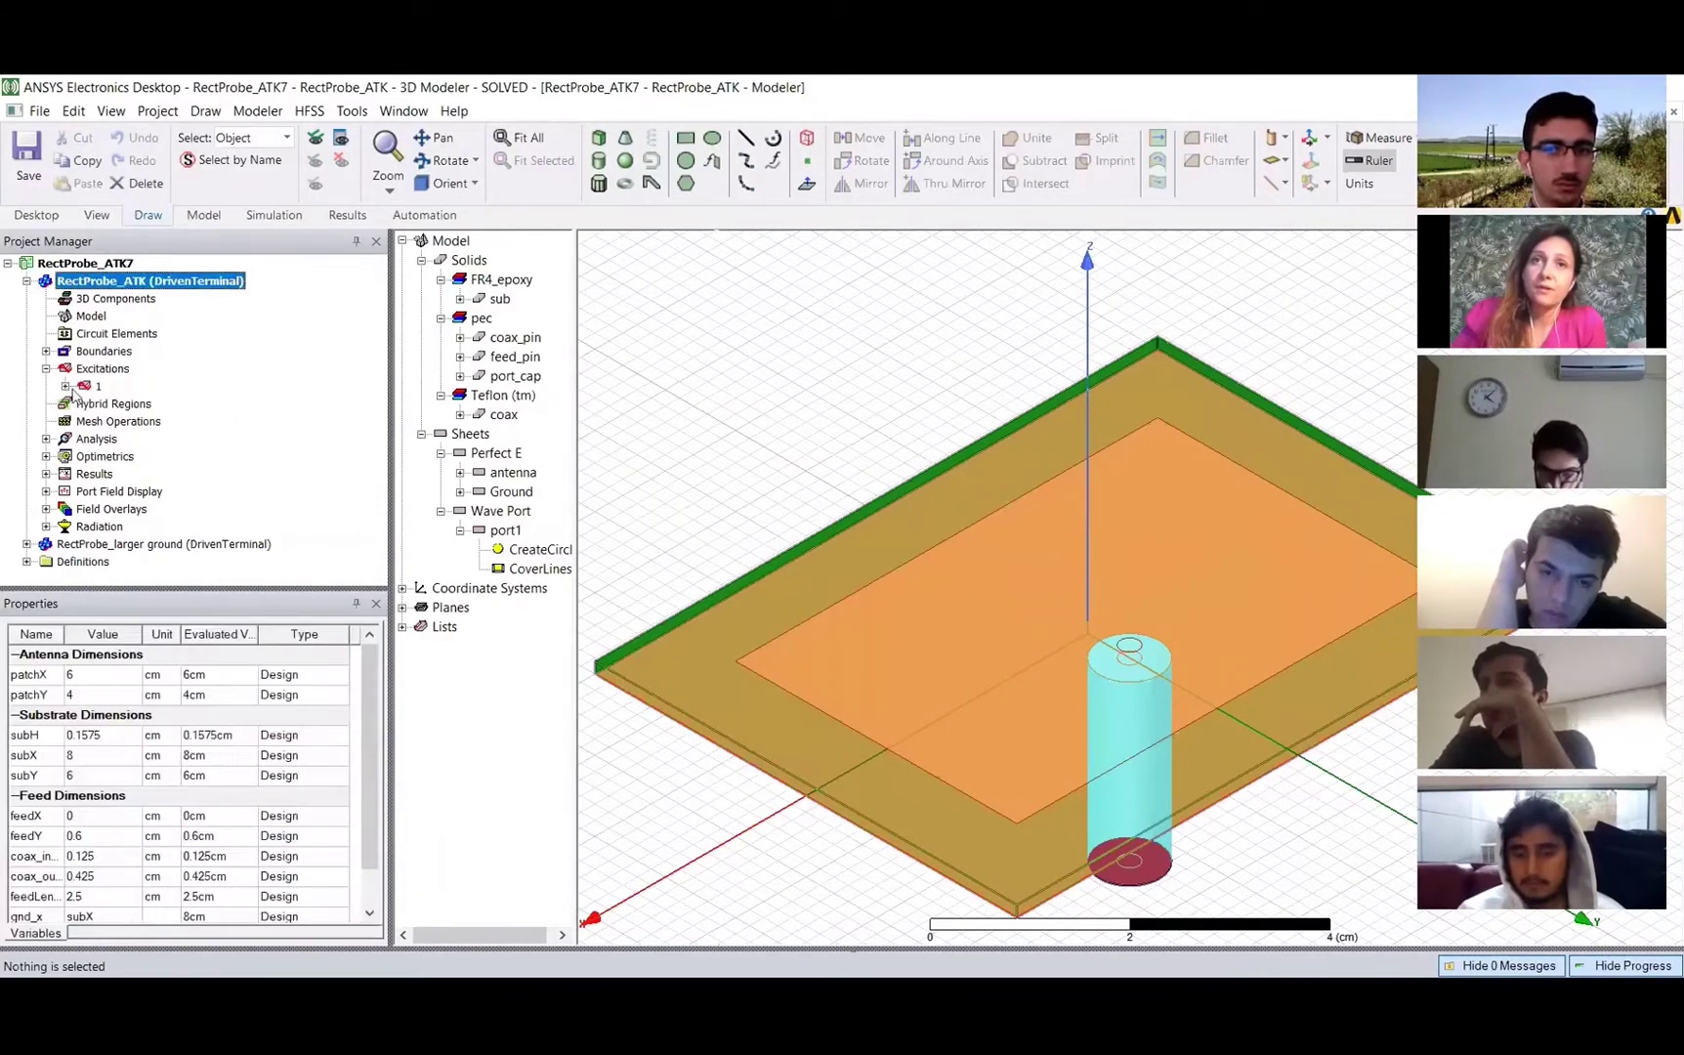
pyautogui.click(470, 434)
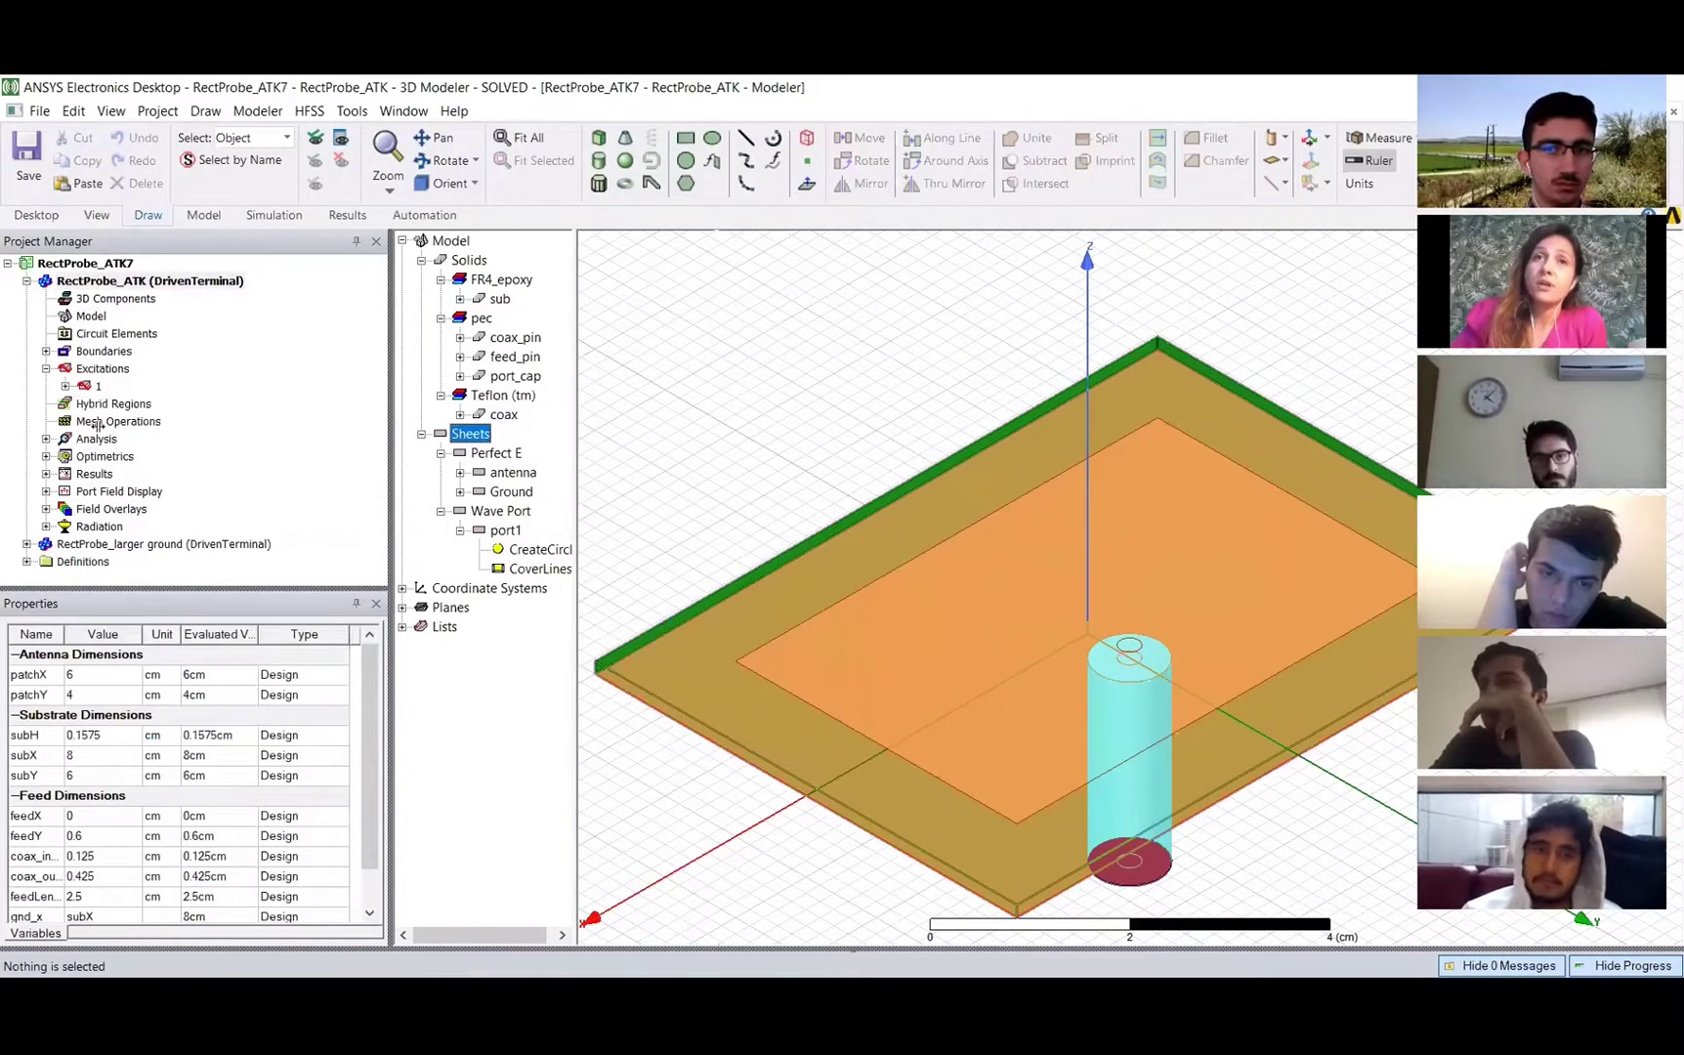
pyautogui.click(65, 386)
pyautogui.click(147, 403)
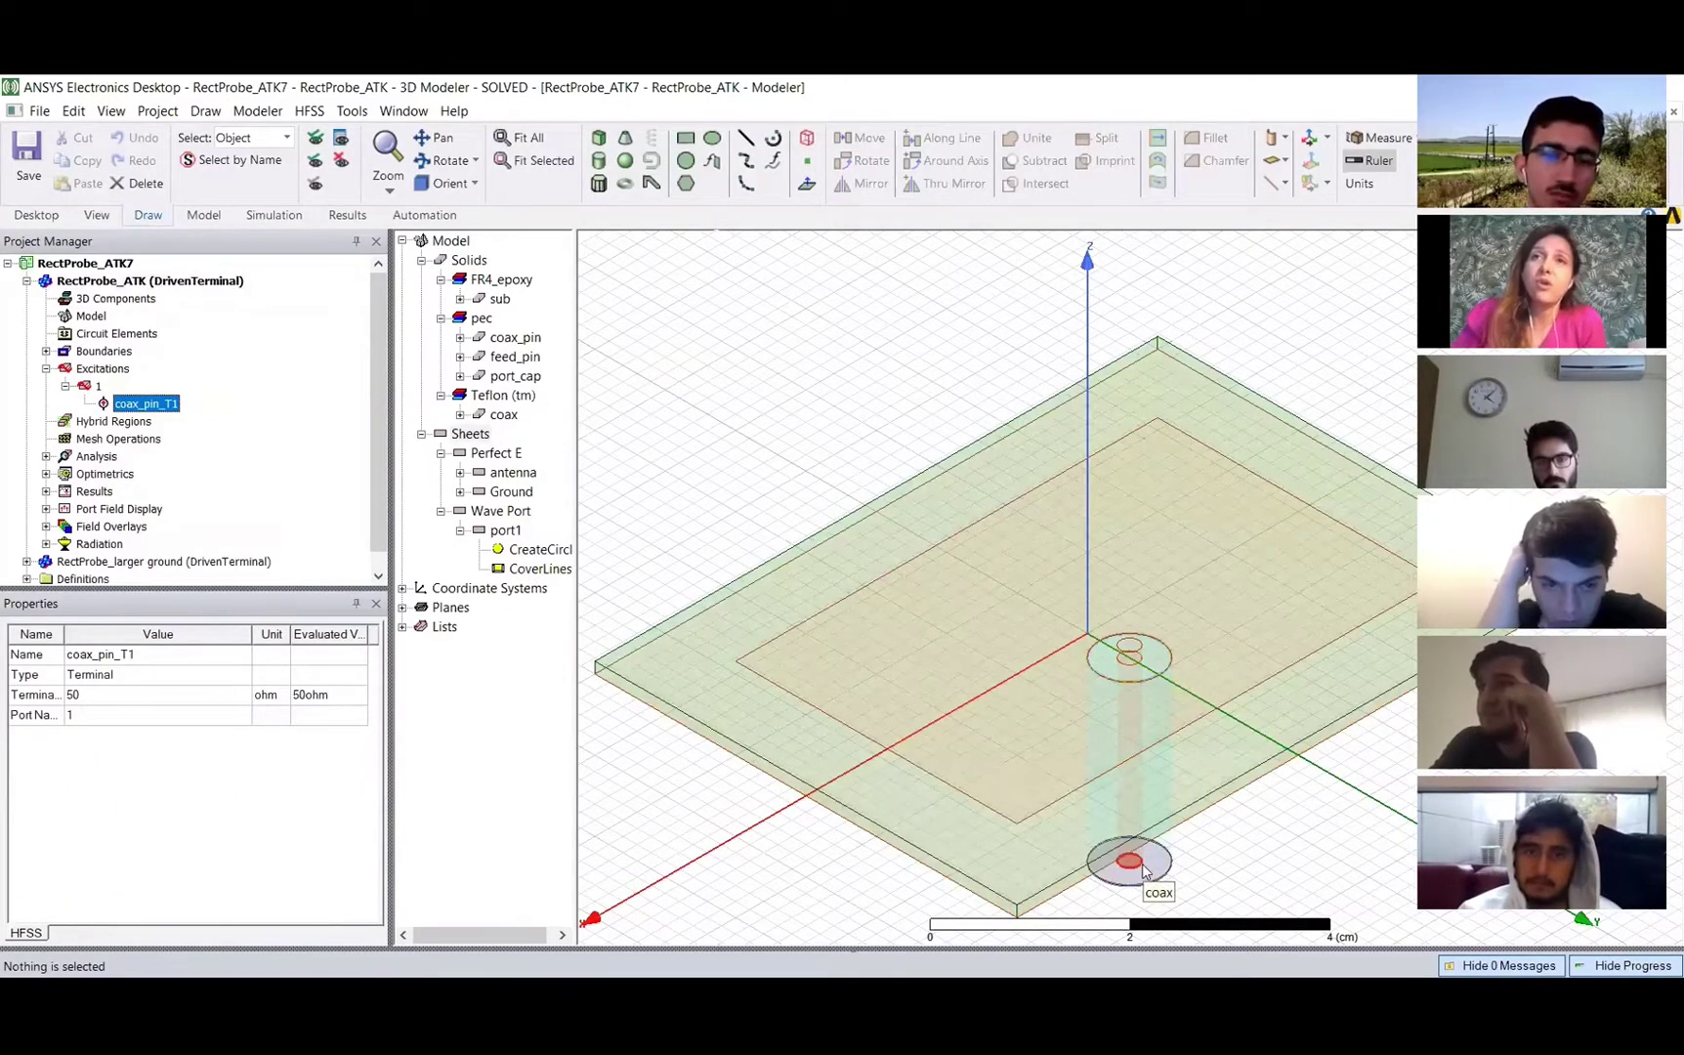
pyautogui.scroll(4, 1145, 872)
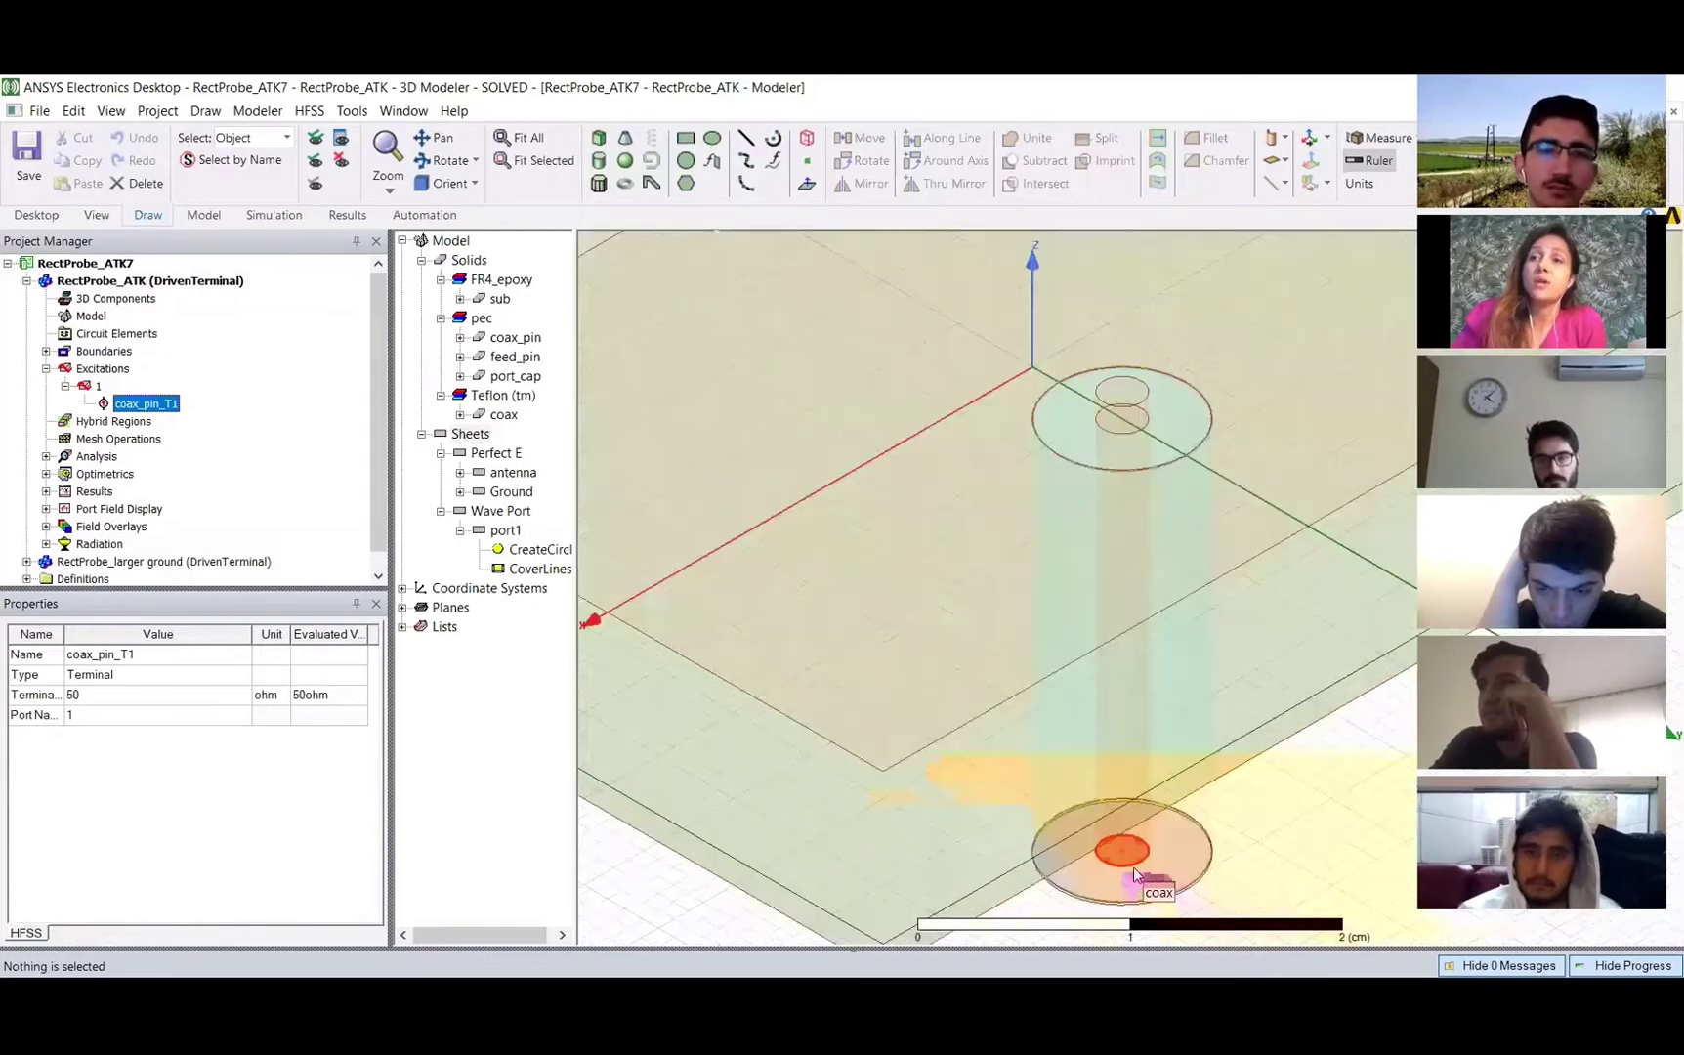
pyautogui.scroll(3, 1133, 872)
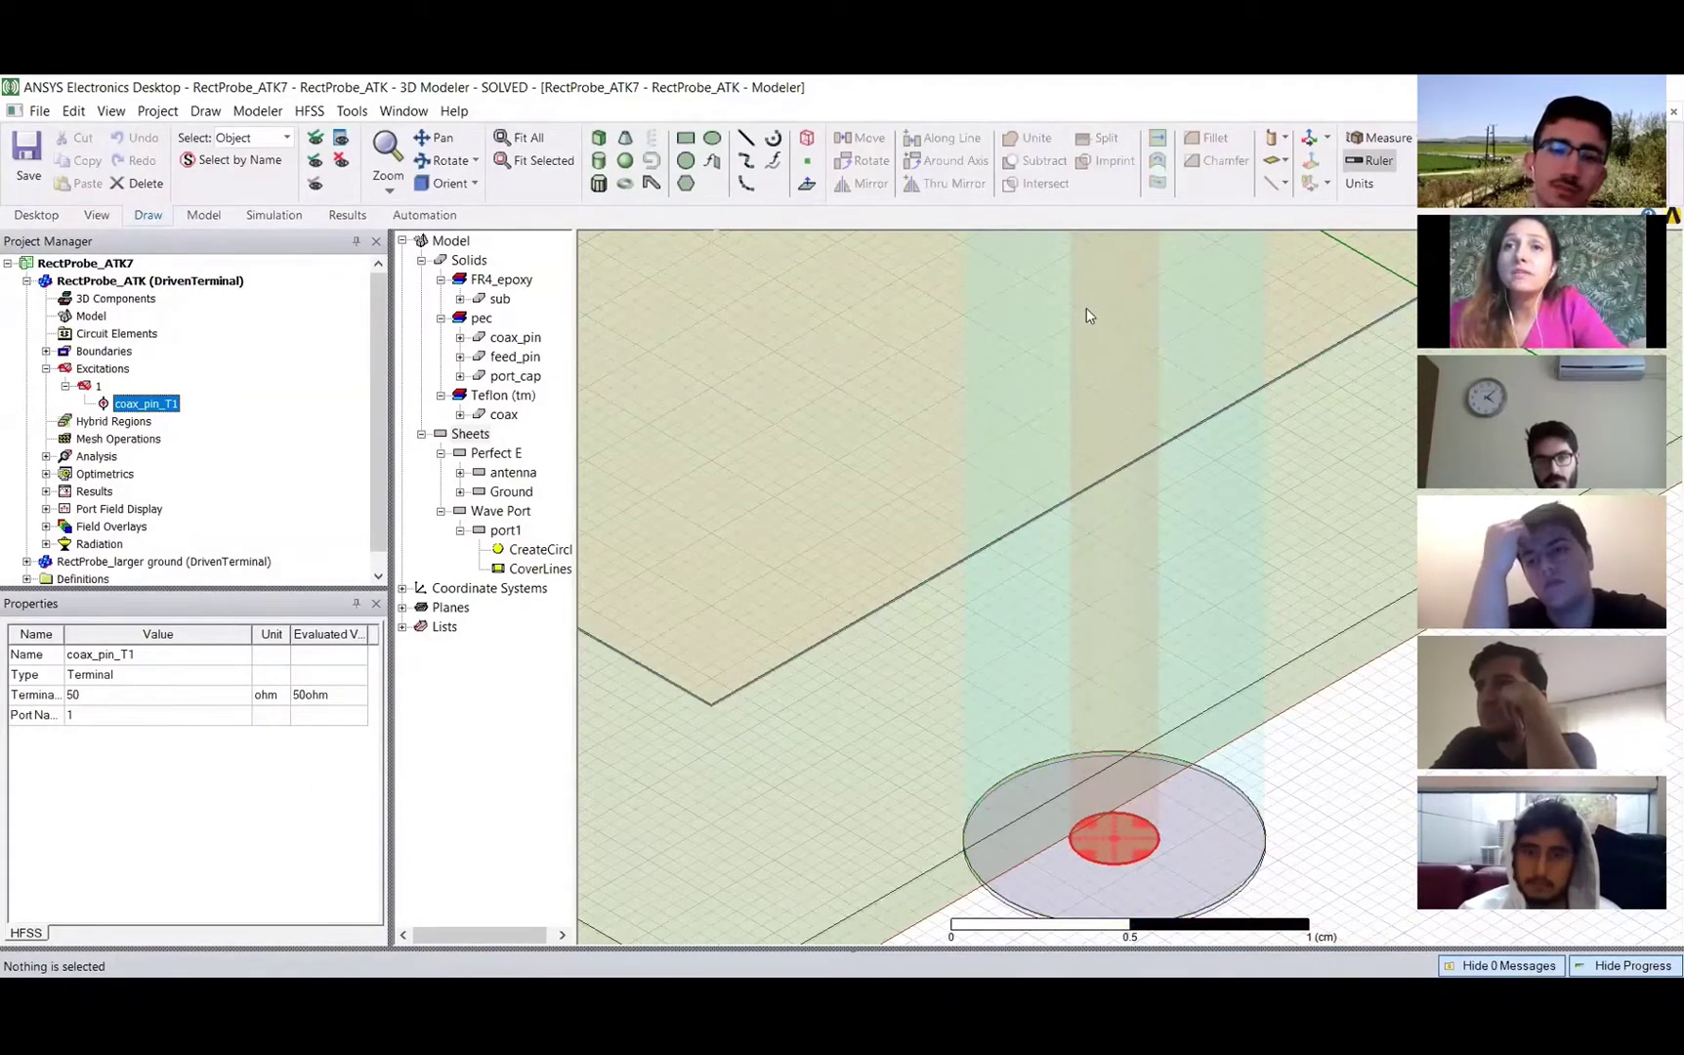
# - Highlight the port1 wave port sheet, check the commands available for it, and reselect the coax_pin_T1 terminal
pyautogui.click(508, 532)
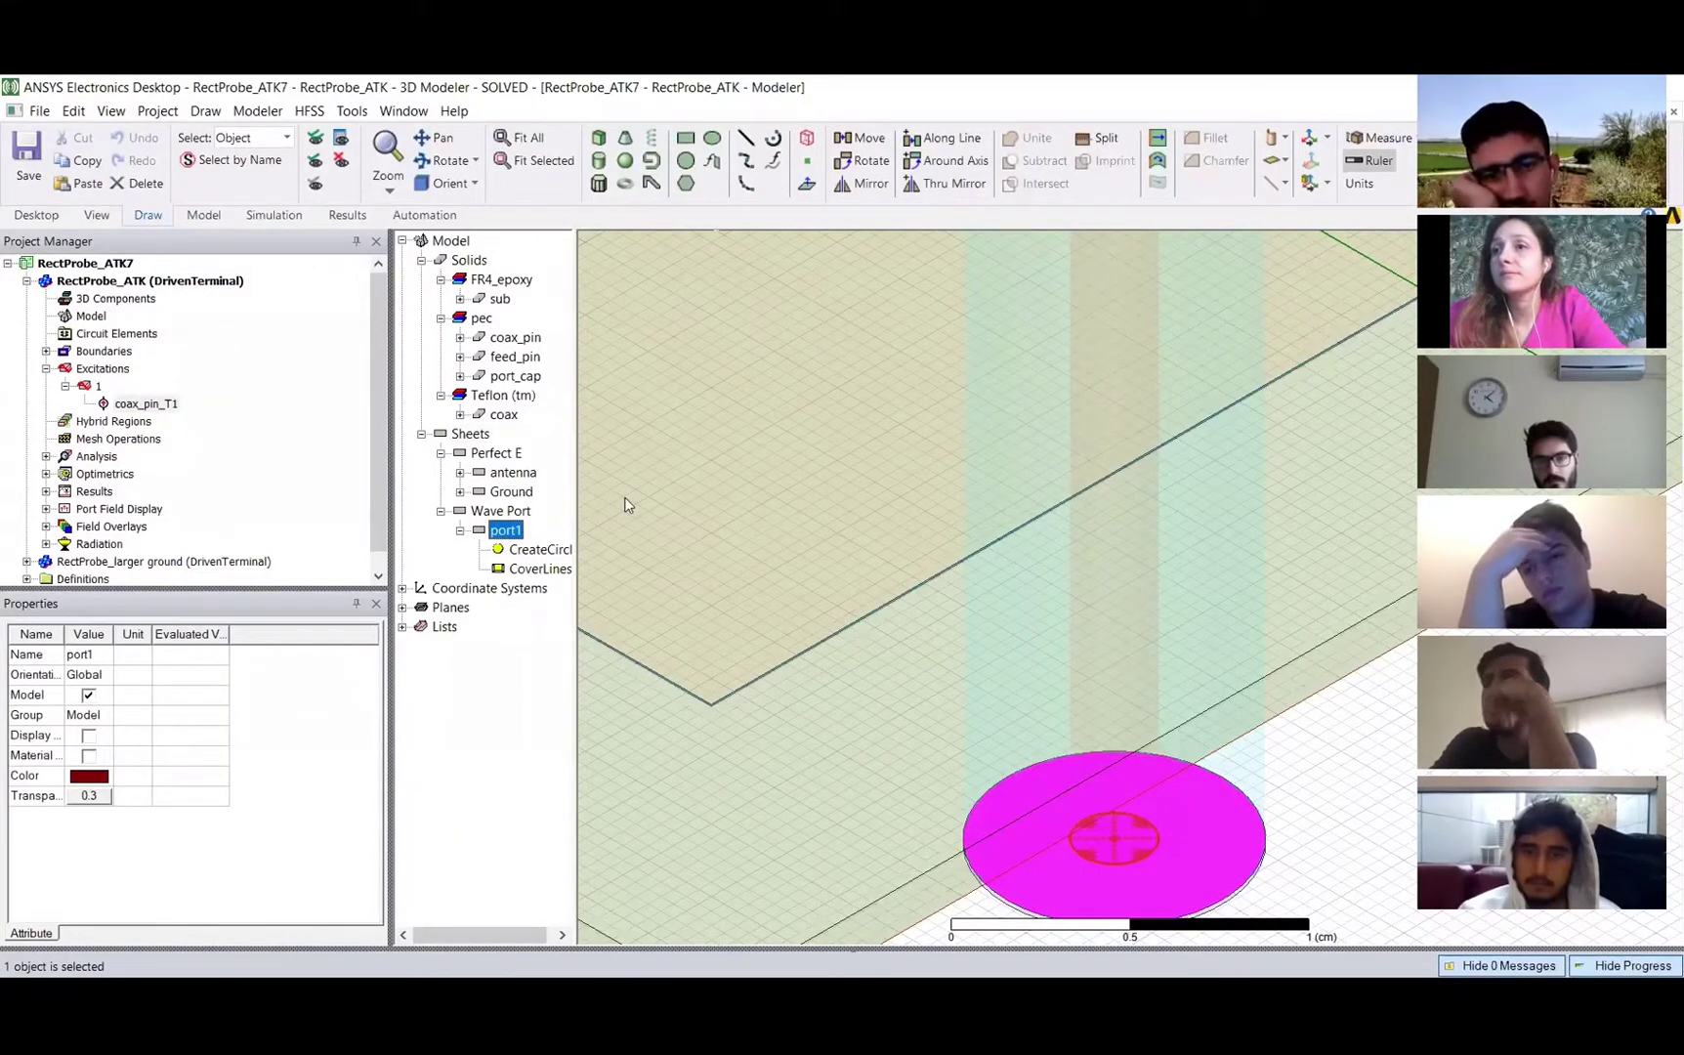
pyautogui.click(625, 505)
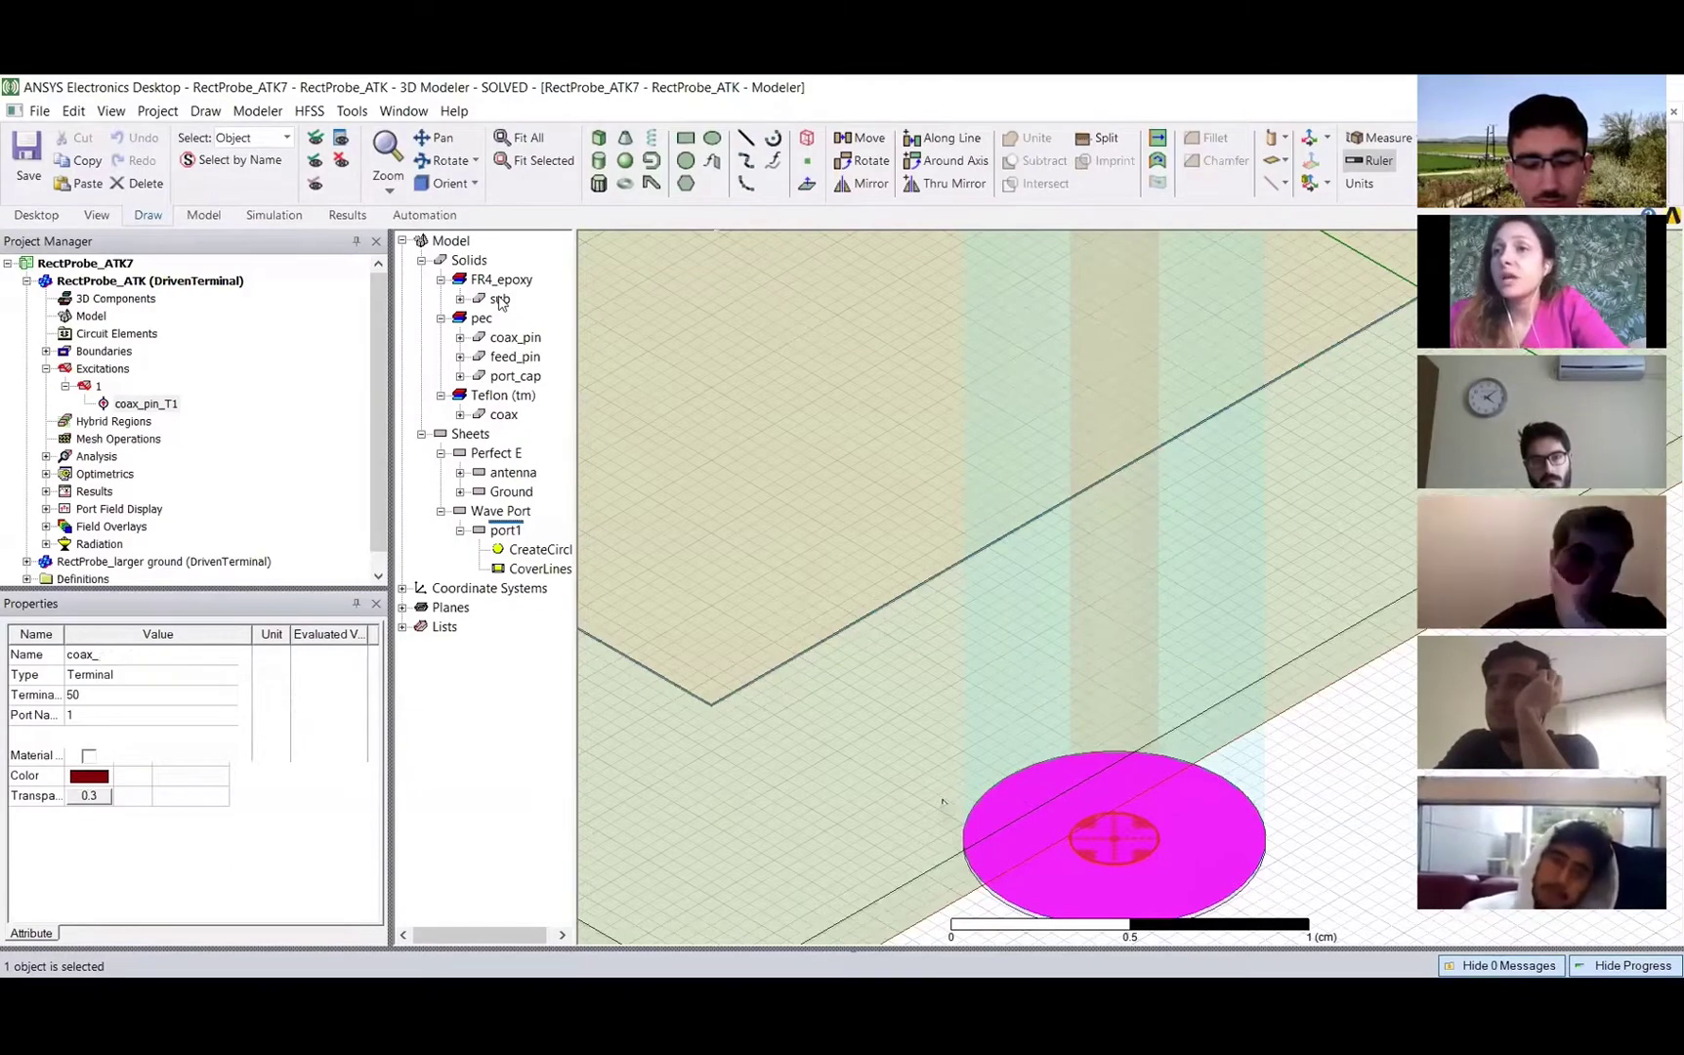
pyautogui.rightClick(1218, 846)
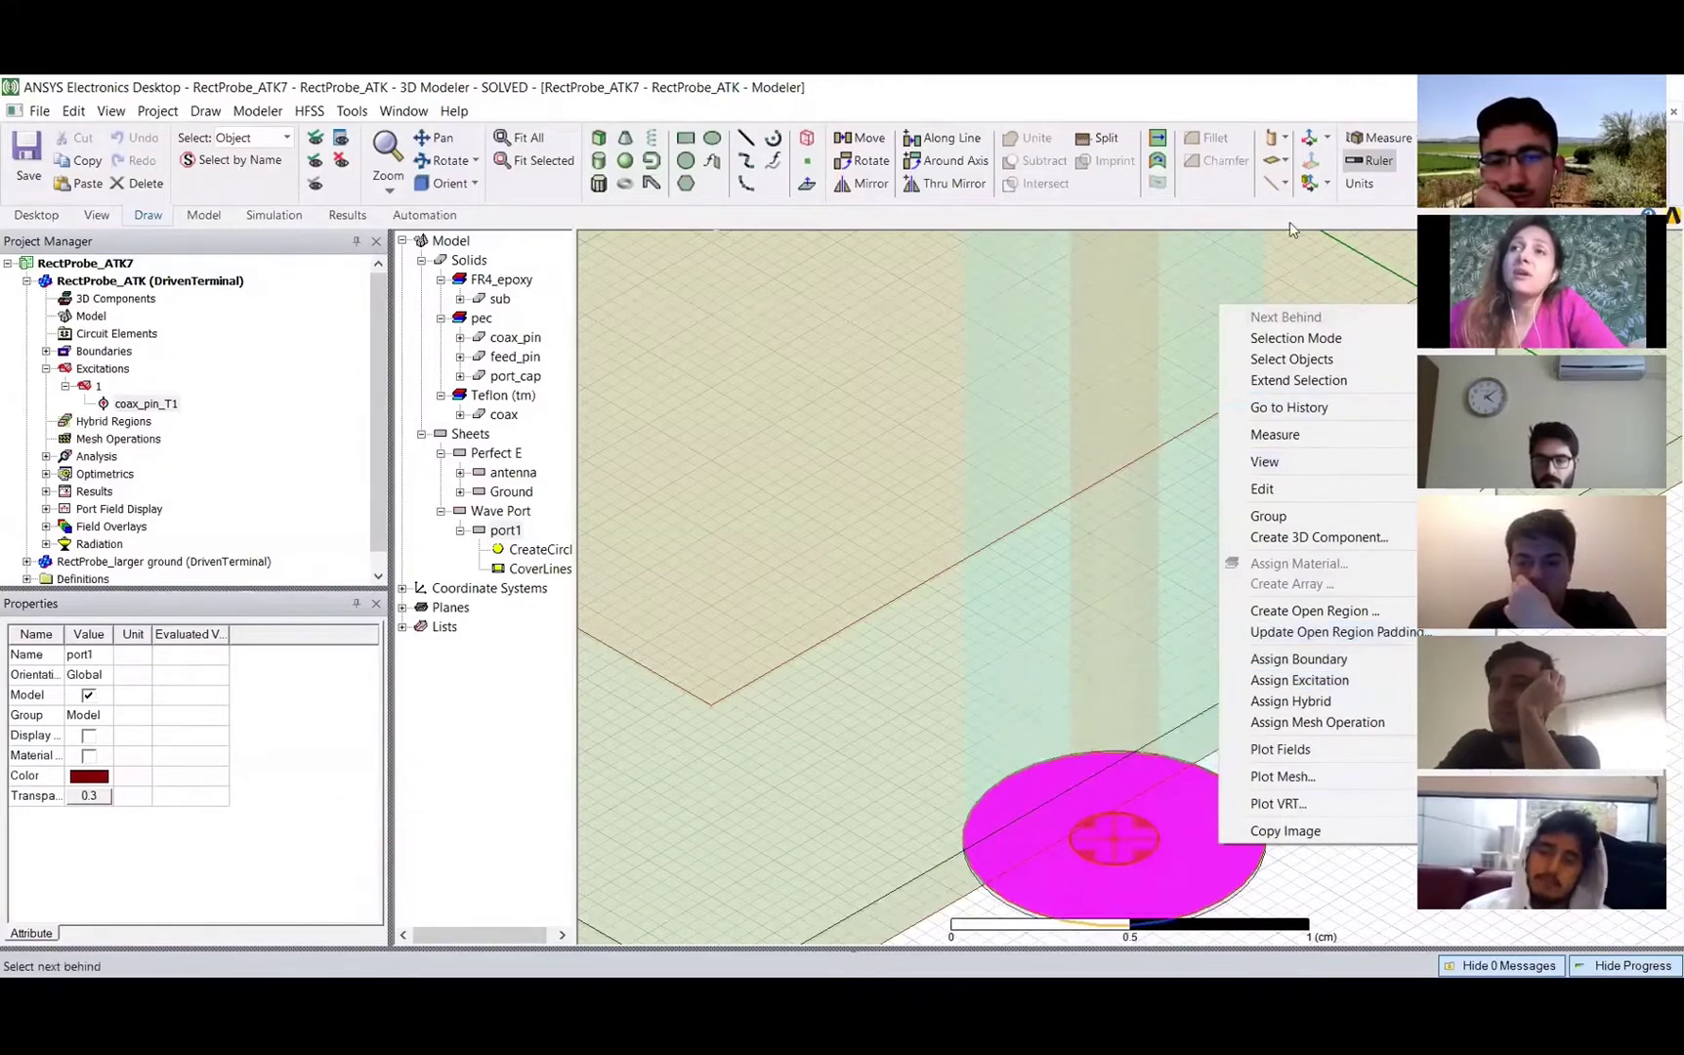
pyautogui.click(1192, 606)
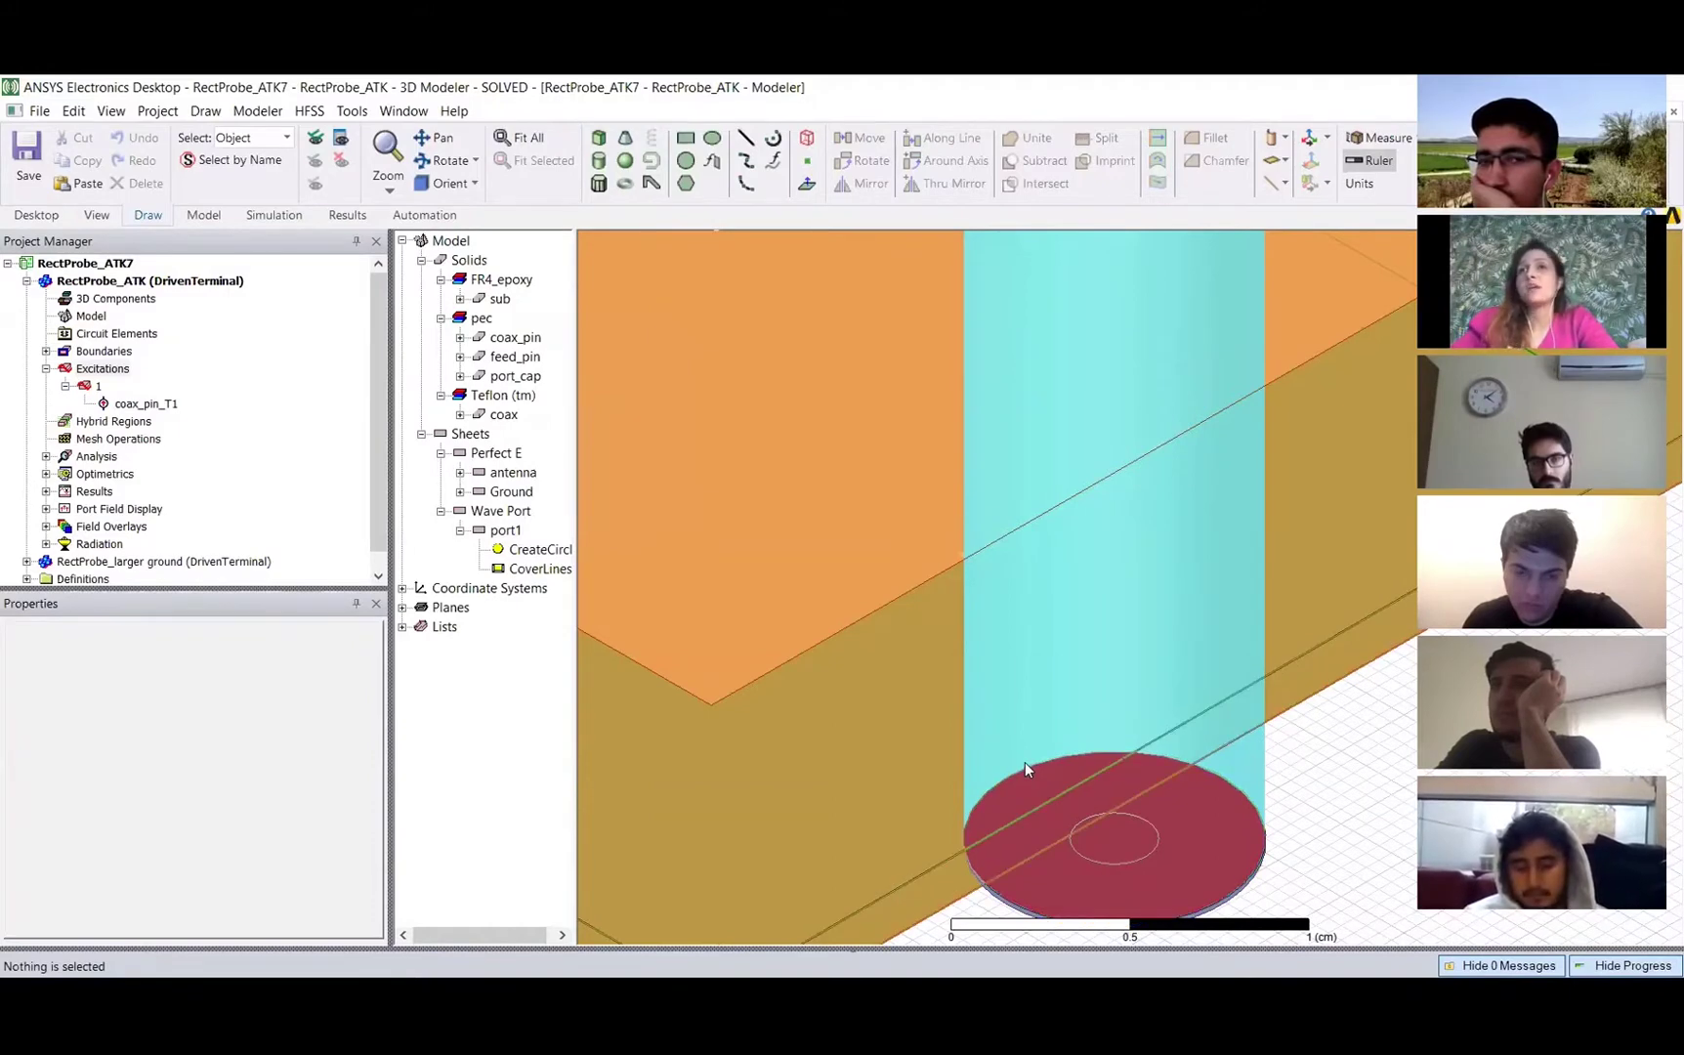
pyautogui.click(145, 404)
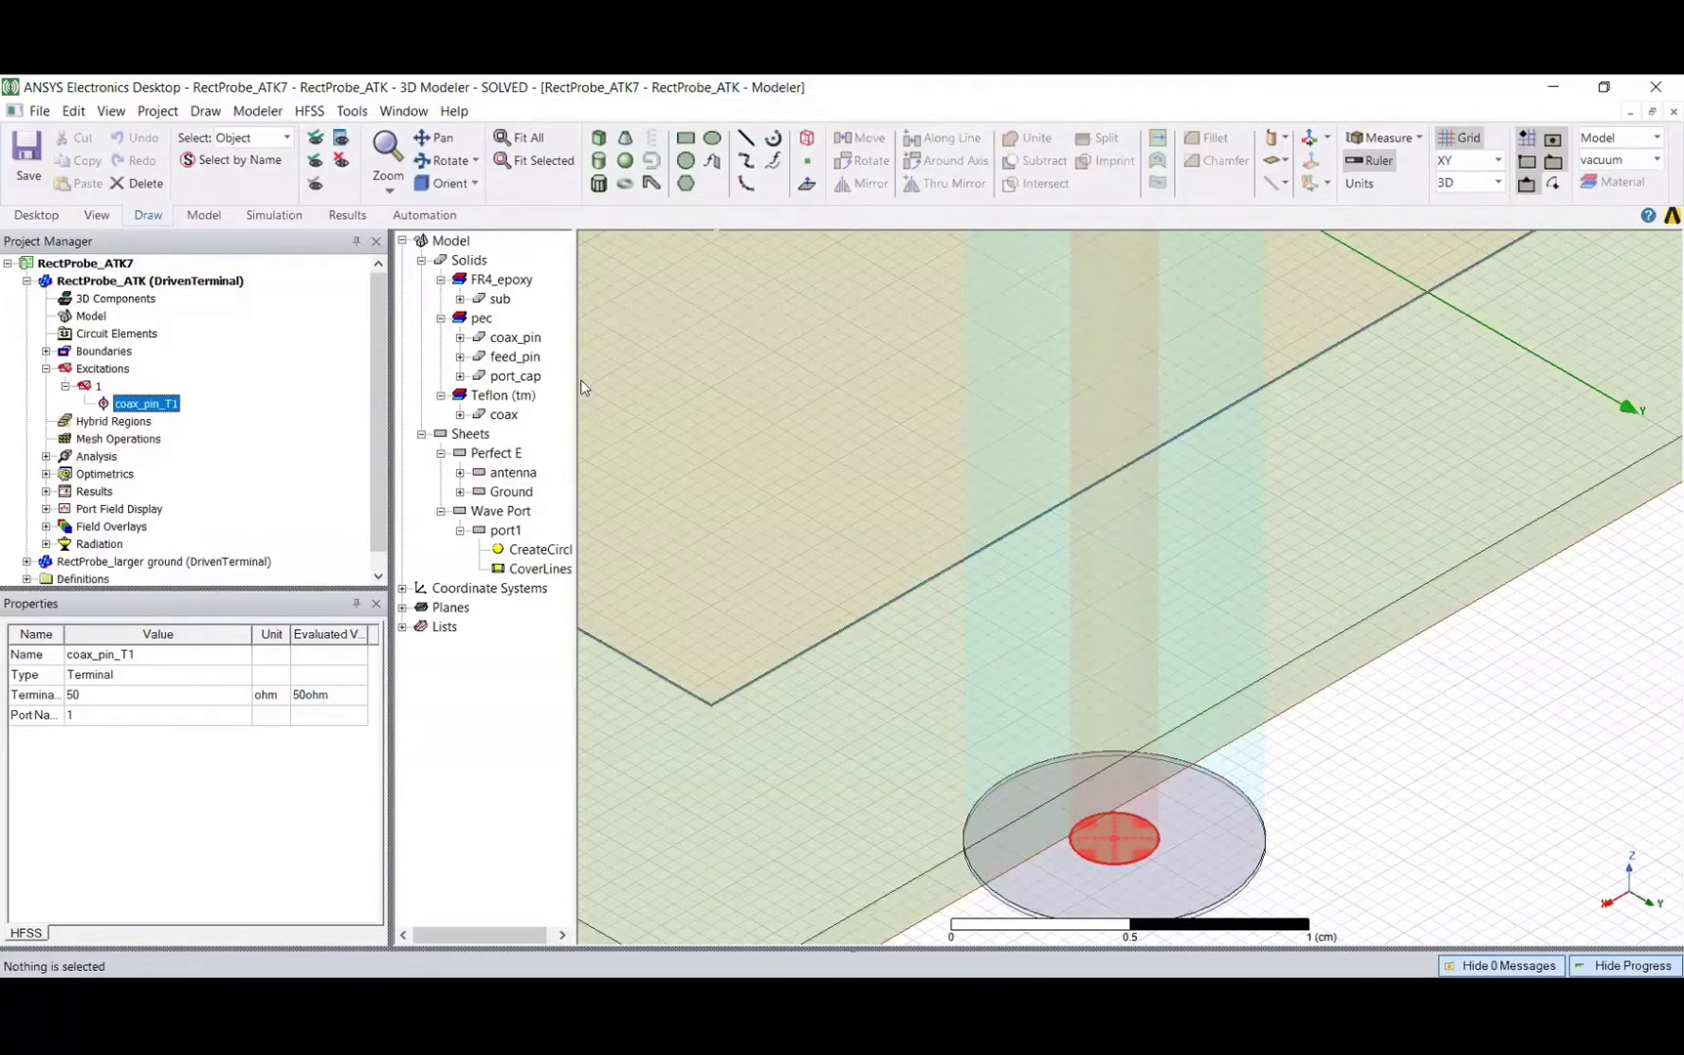
# - Widen the model tree, fit the whole antenna in view, inspect it from several angles, and restore the isometric view
pyautogui.moveTo(584, 388); pyautogui.dragTo(626, 385)
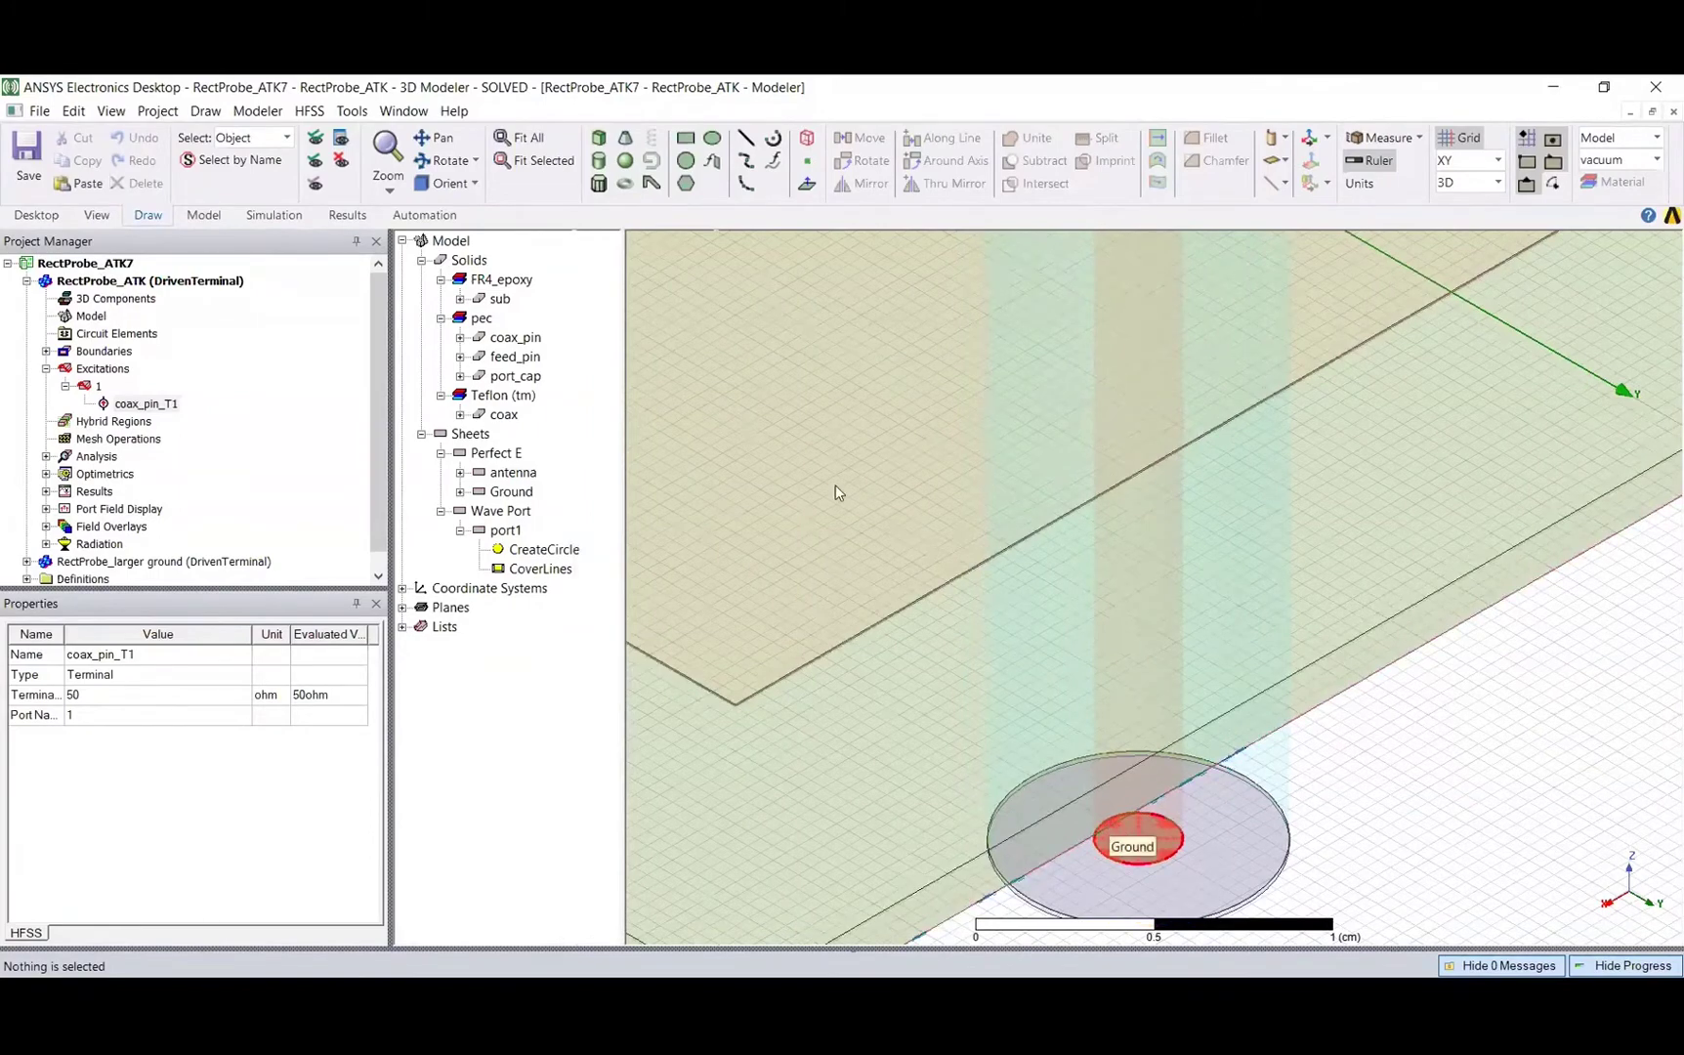
pyautogui.click(444, 161)
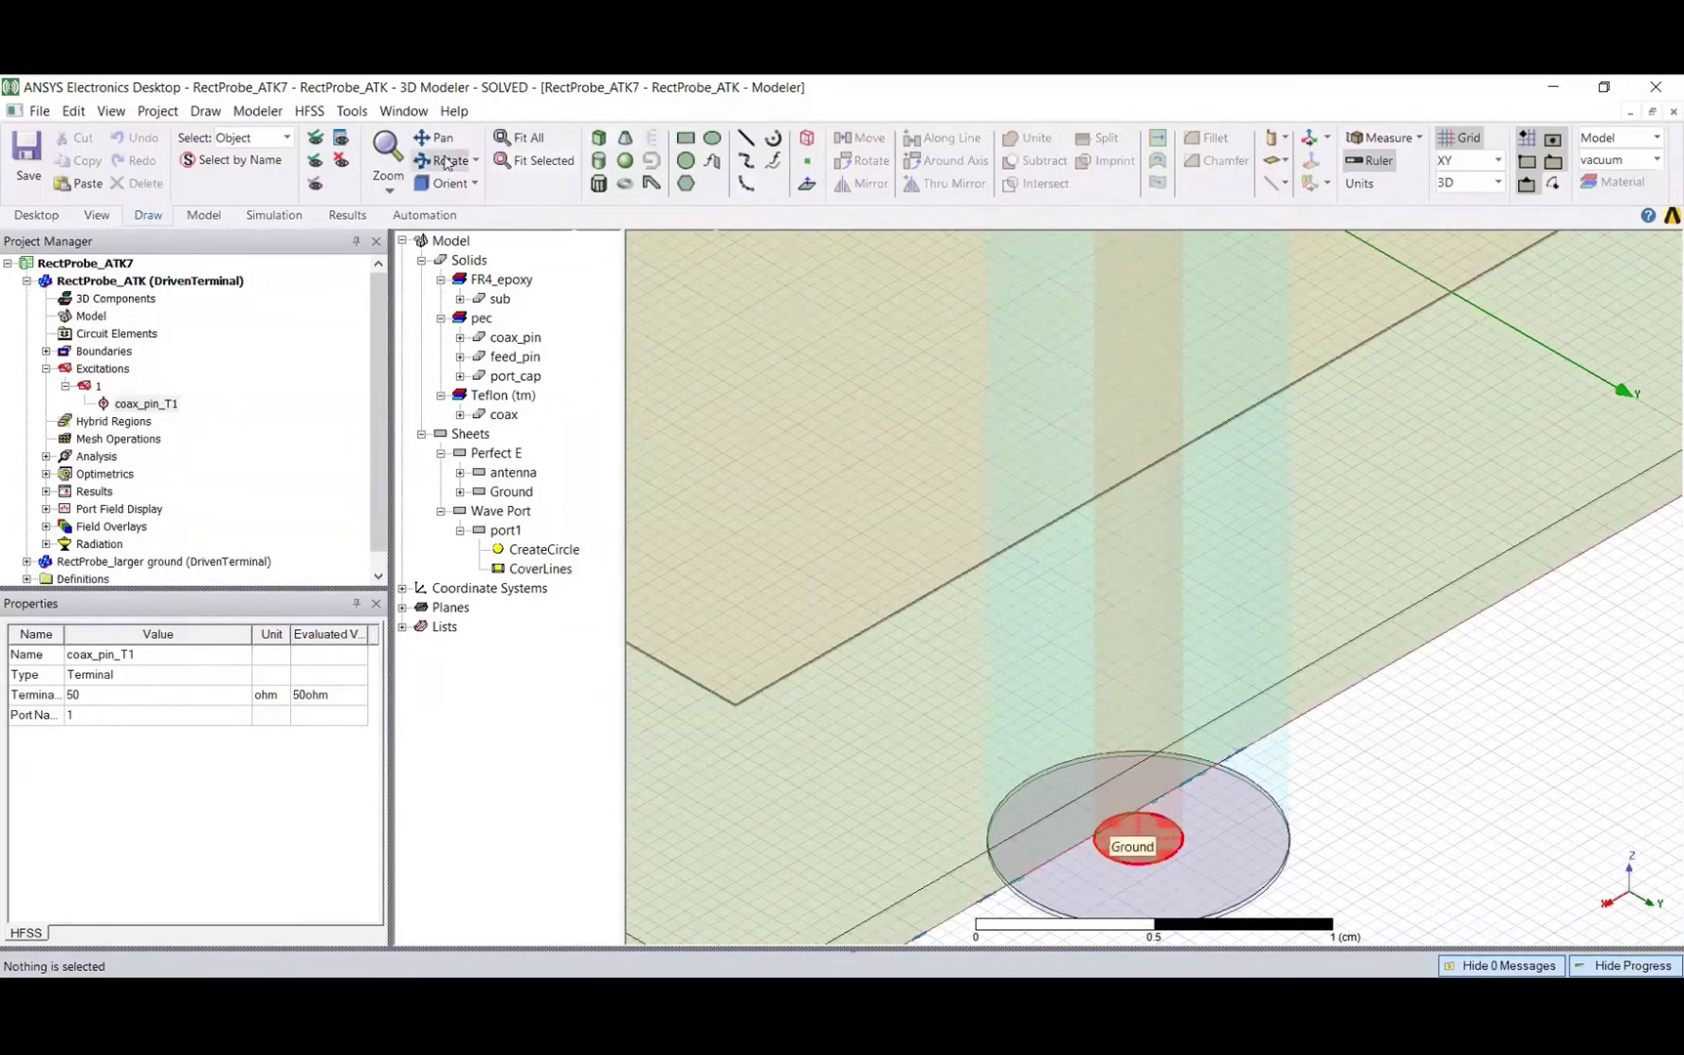
pyautogui.click(521, 137)
pyautogui.moveTo(940, 500); pyautogui.dragTo(952, 571)
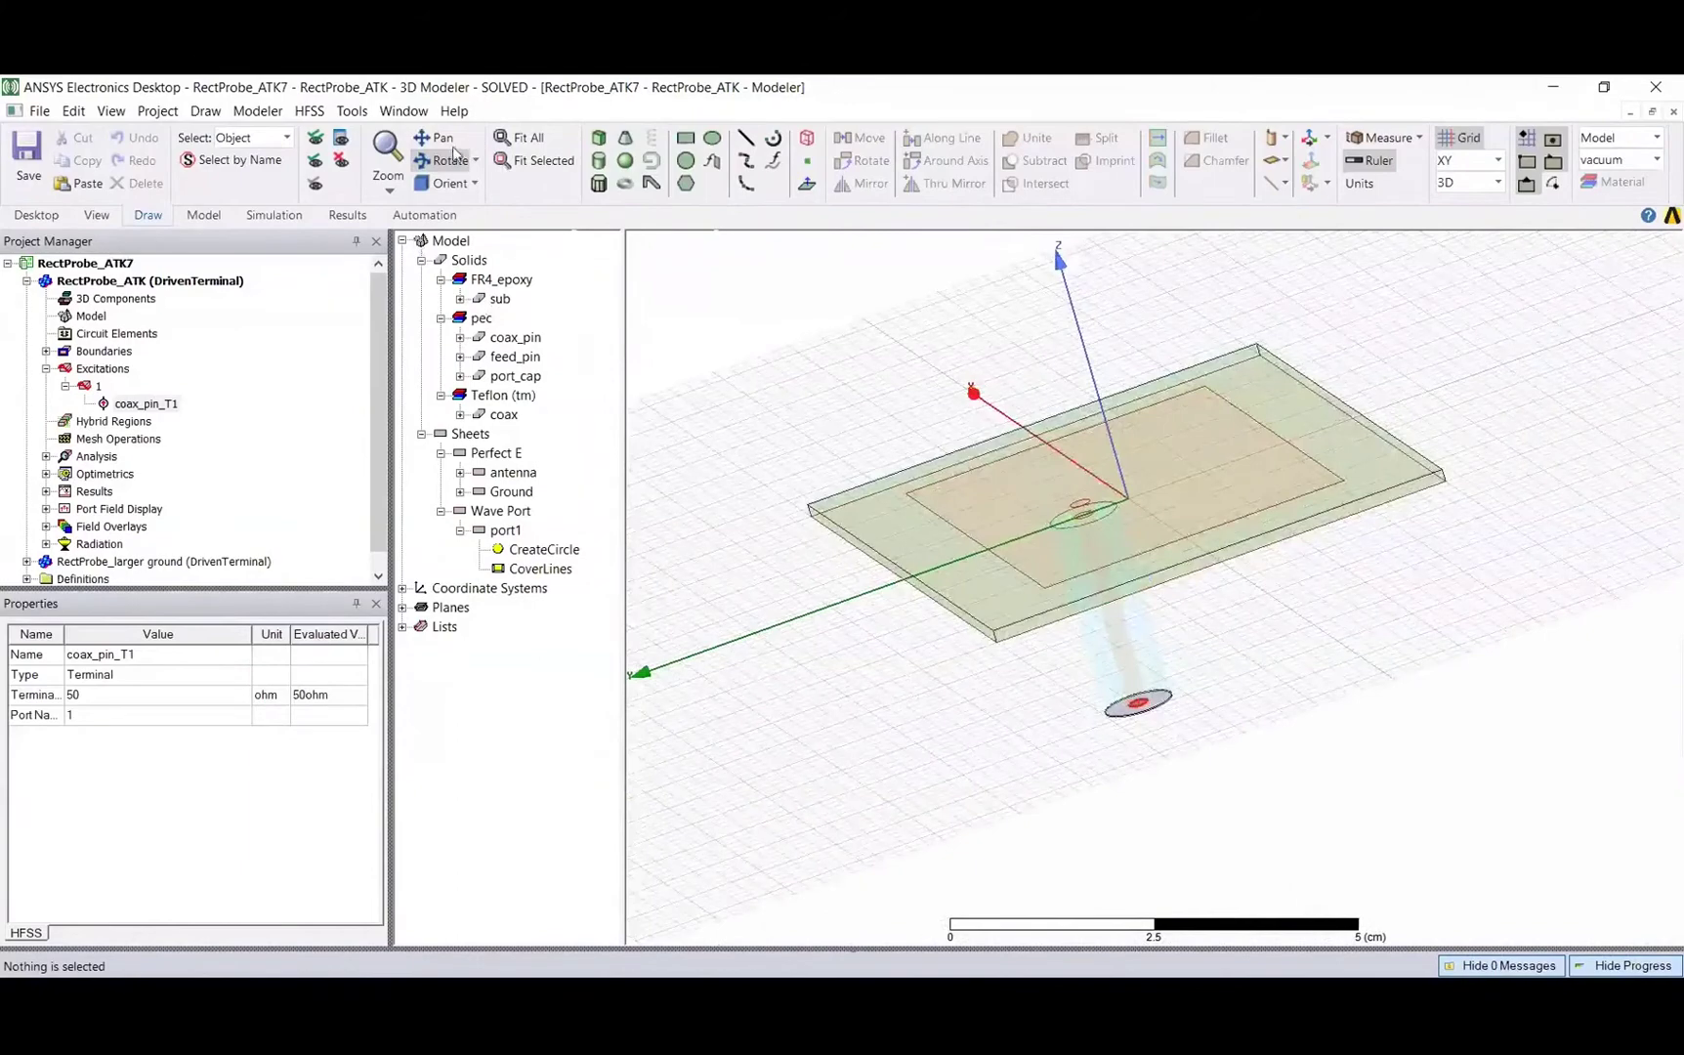
pyautogui.click(450, 160)
pyautogui.moveTo(1021, 389); pyautogui.dragTo(889, 434)
pyautogui.click(450, 161)
pyautogui.moveTo(1121, 388); pyautogui.dragTo(1242, 275)
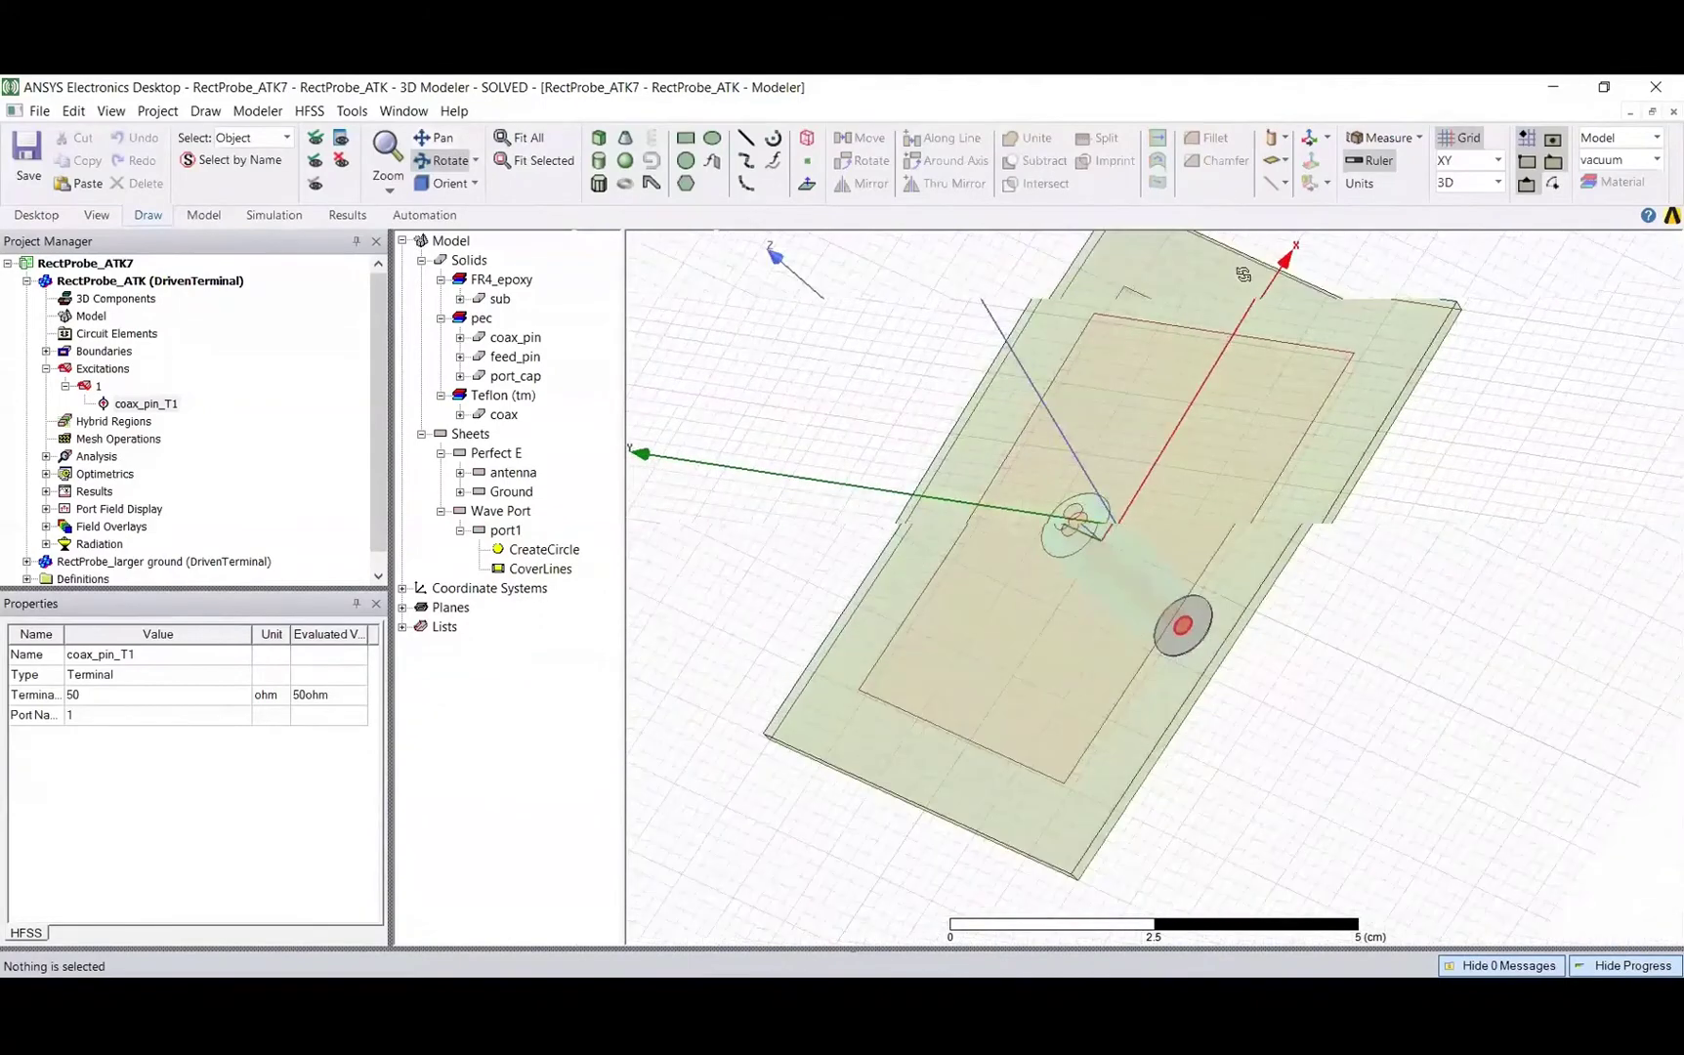
pyautogui.keyDown('alt'); pyautogui.doubleClick(669, 886); pyautogui.keyUp('alt')
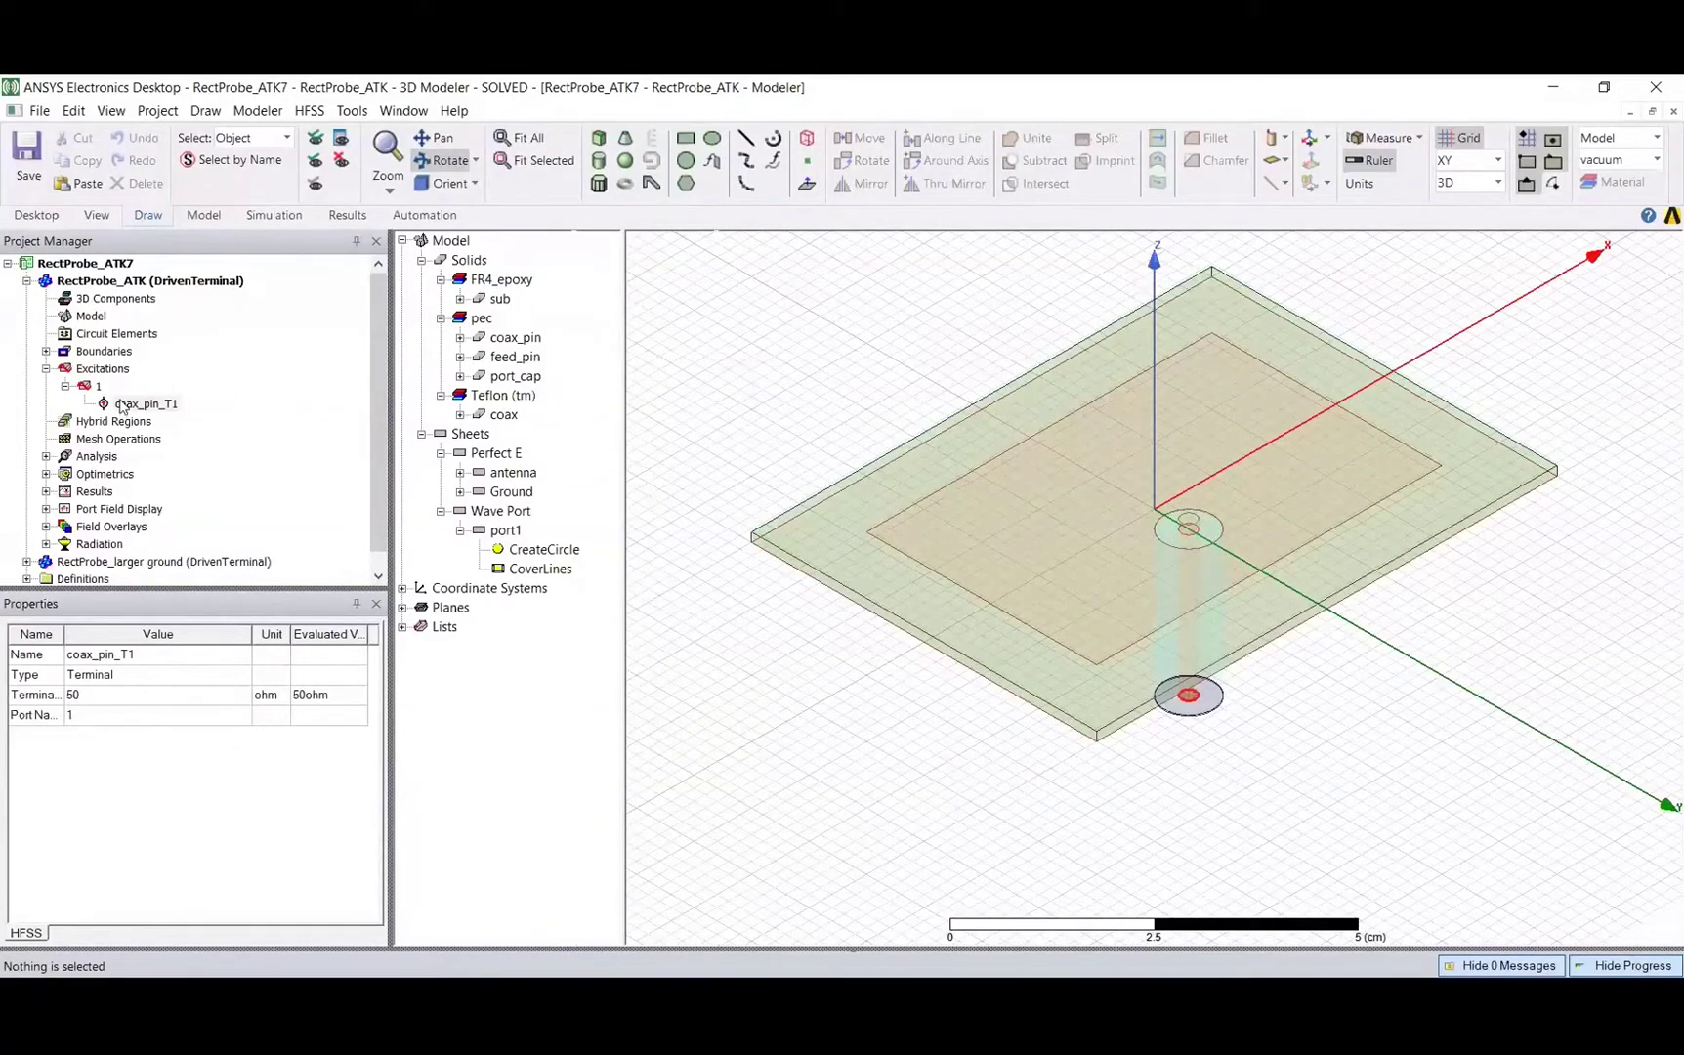
# - Expand Analysis and open the ATK_Solution setup to examine its solution frequency, maximum number of passes and maximum Delta S
pyautogui.click(46, 456)
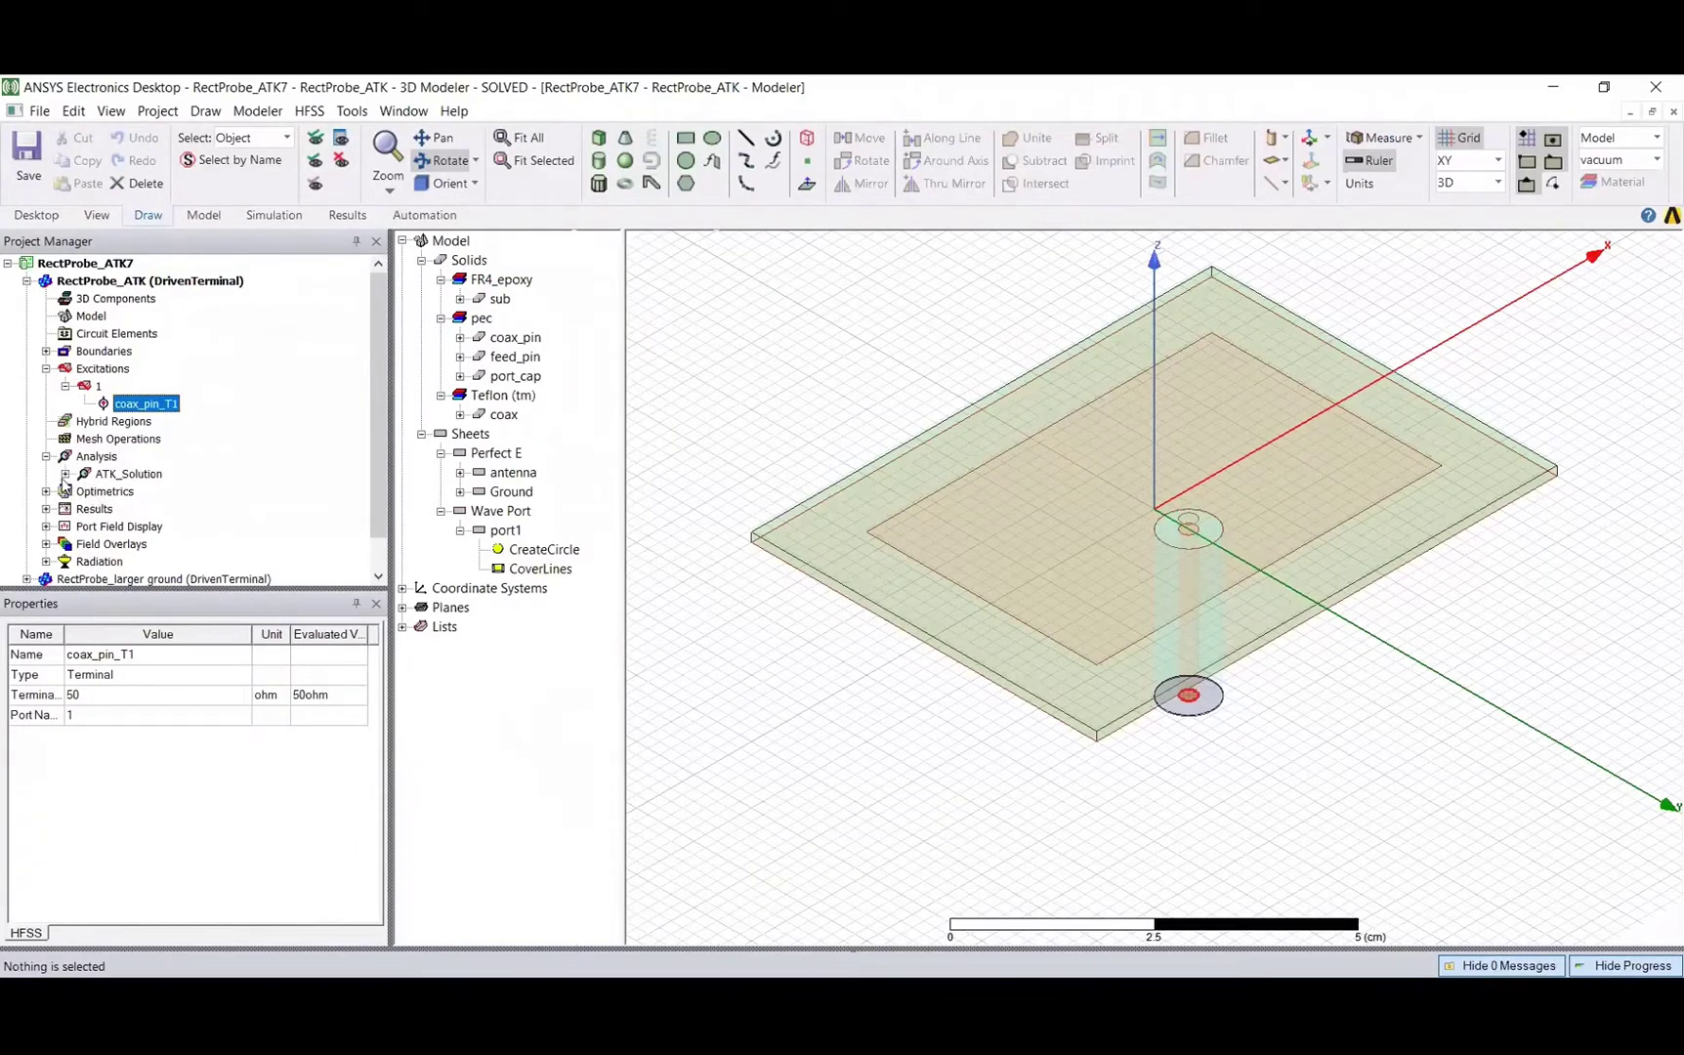
pyautogui.click(65, 475)
pyautogui.click(122, 476)
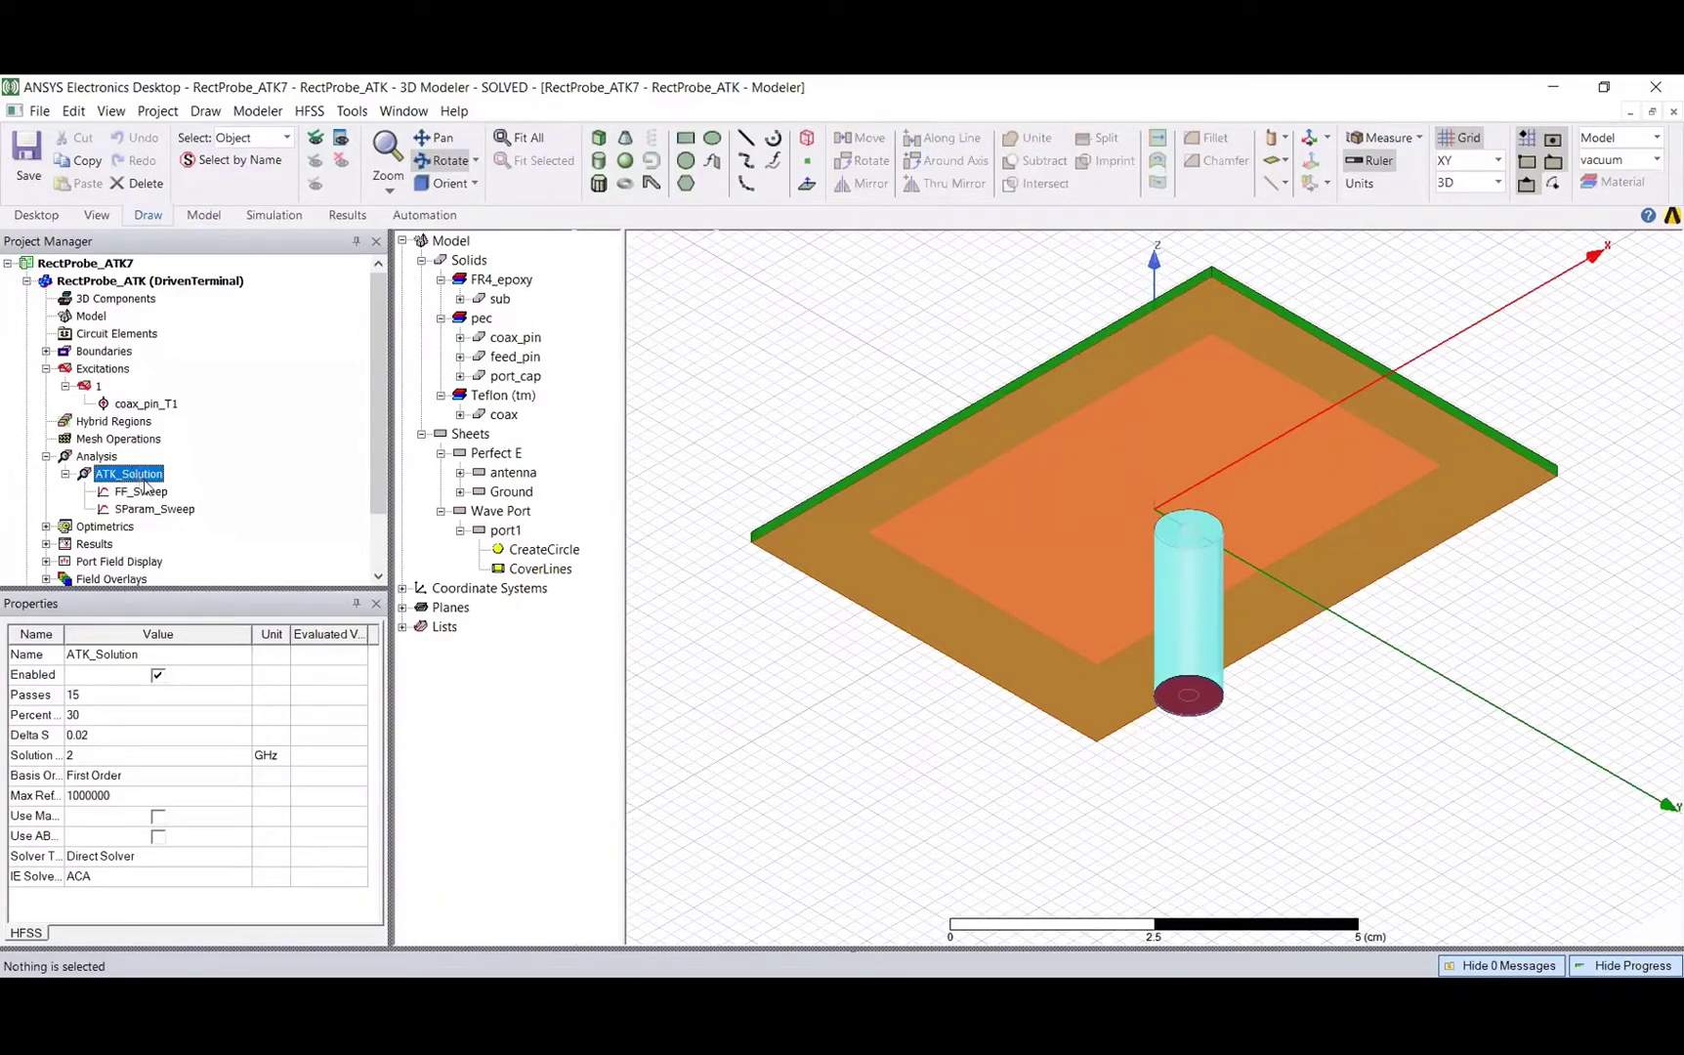
pyautogui.doubleClick(143, 476)
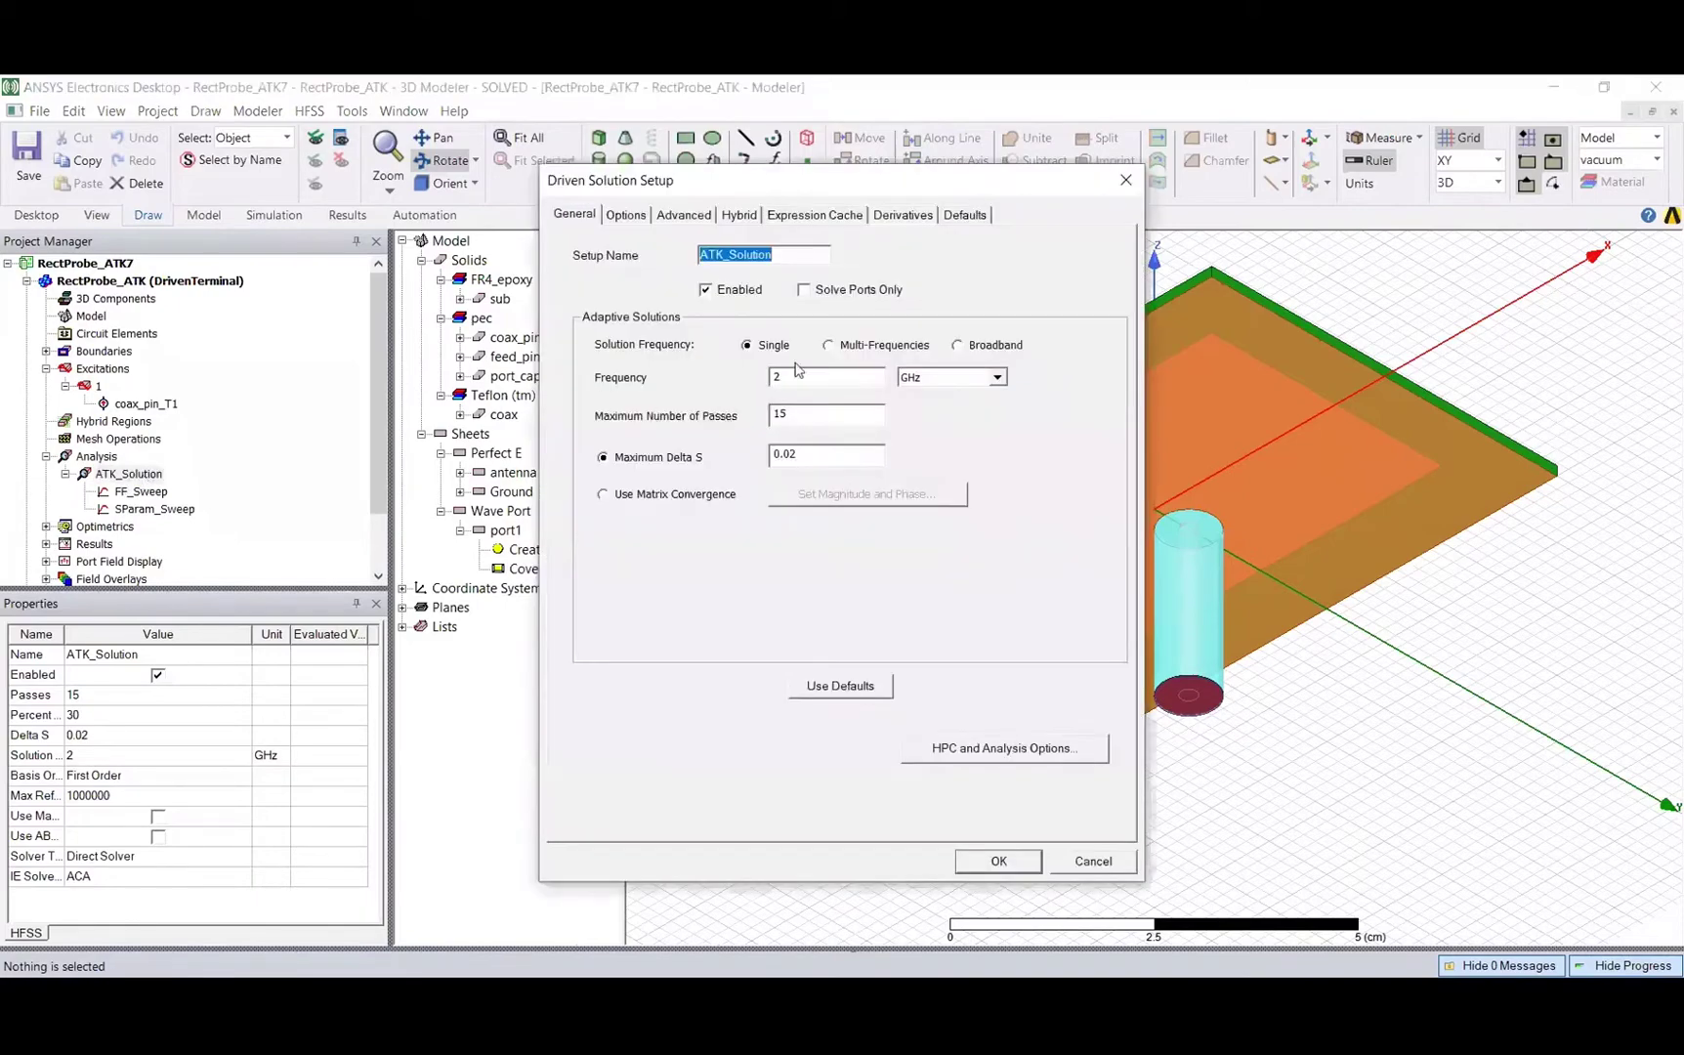
pyautogui.moveTo(915, 189); pyautogui.dragTo(1010, 213)
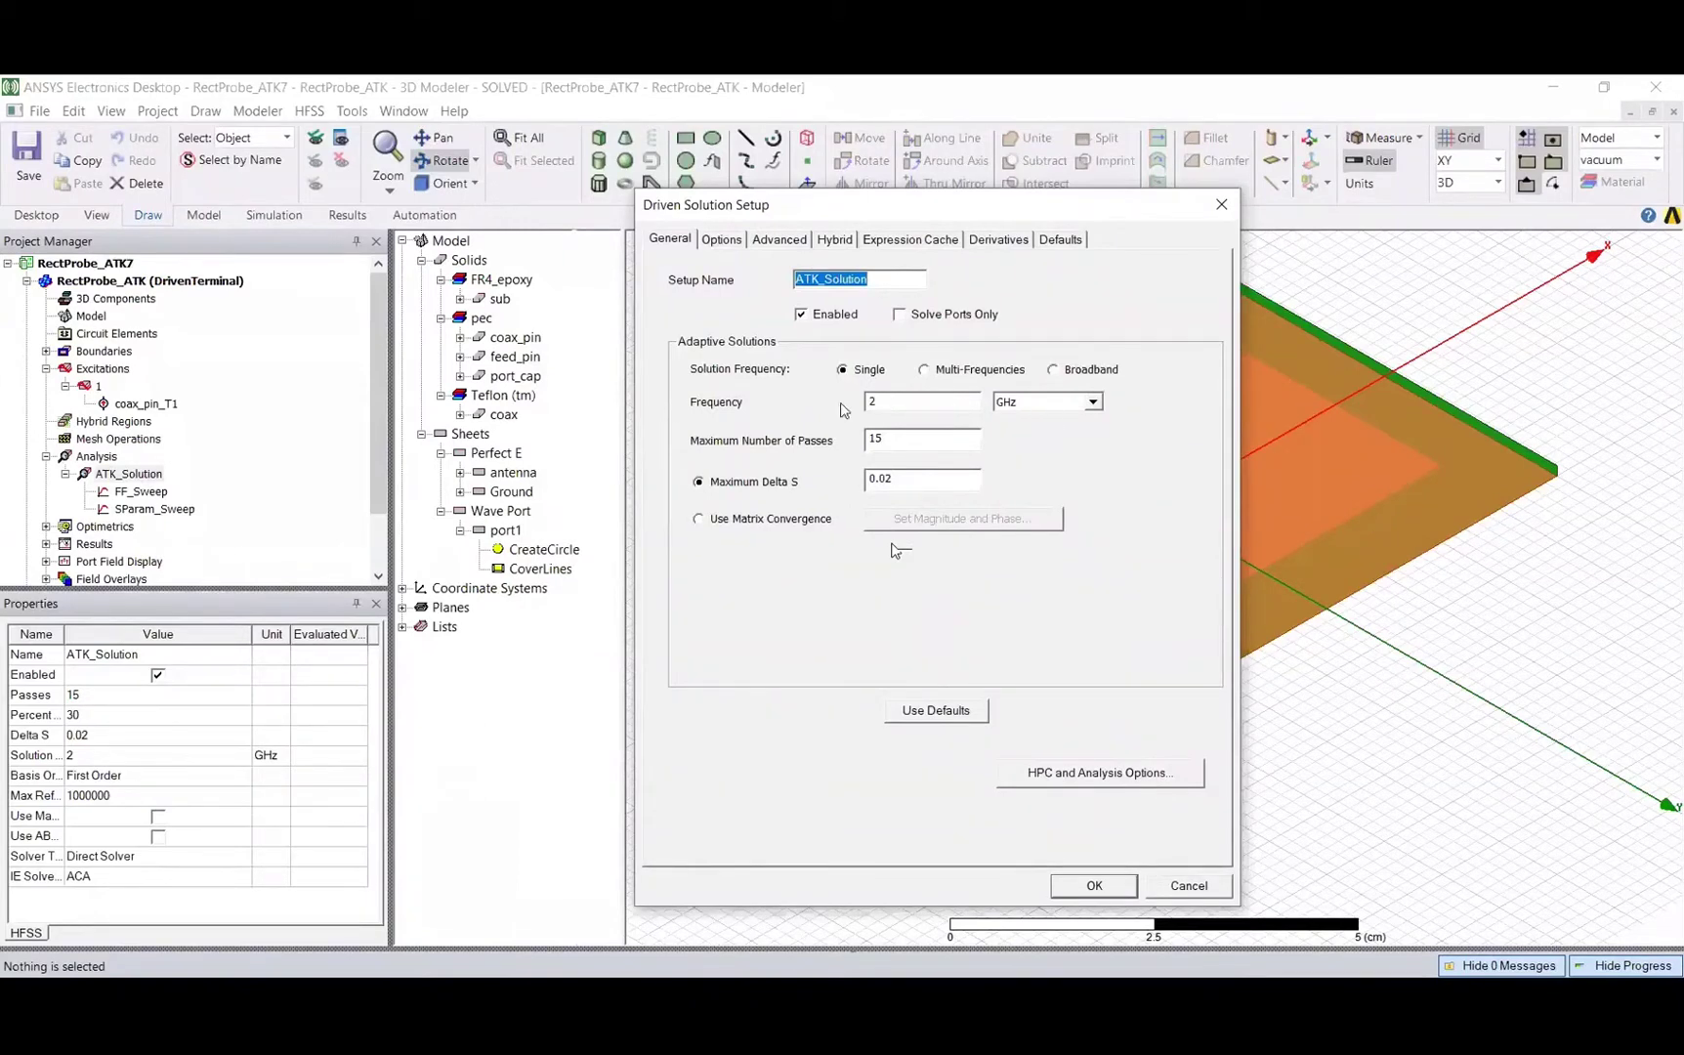
pyautogui.click(882, 402)
pyautogui.click(926, 479)
pyautogui.moveTo(1094, 223); pyautogui.dragTo(656, 263)
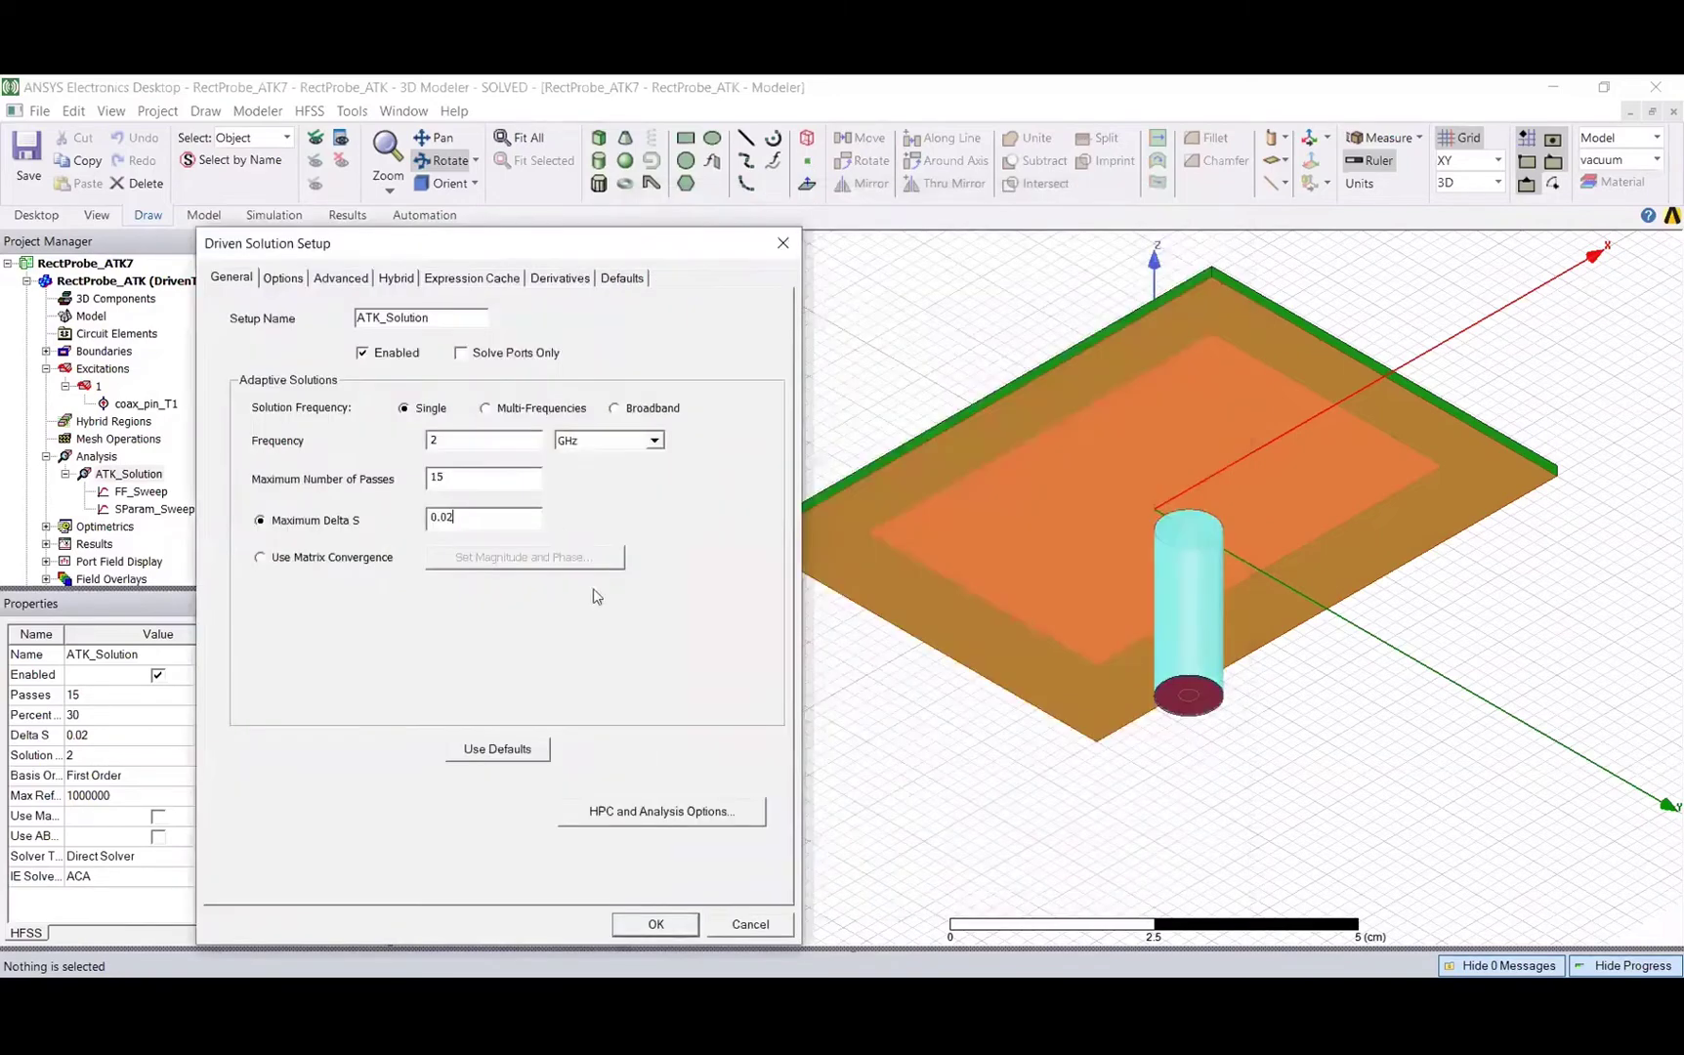
pyautogui.click(465, 516)
# - Review the ATK_Solution setup's Options, Hybrid, Expression Cache and other remaining settings, and close the setup without changes
pyautogui.click(286, 279)
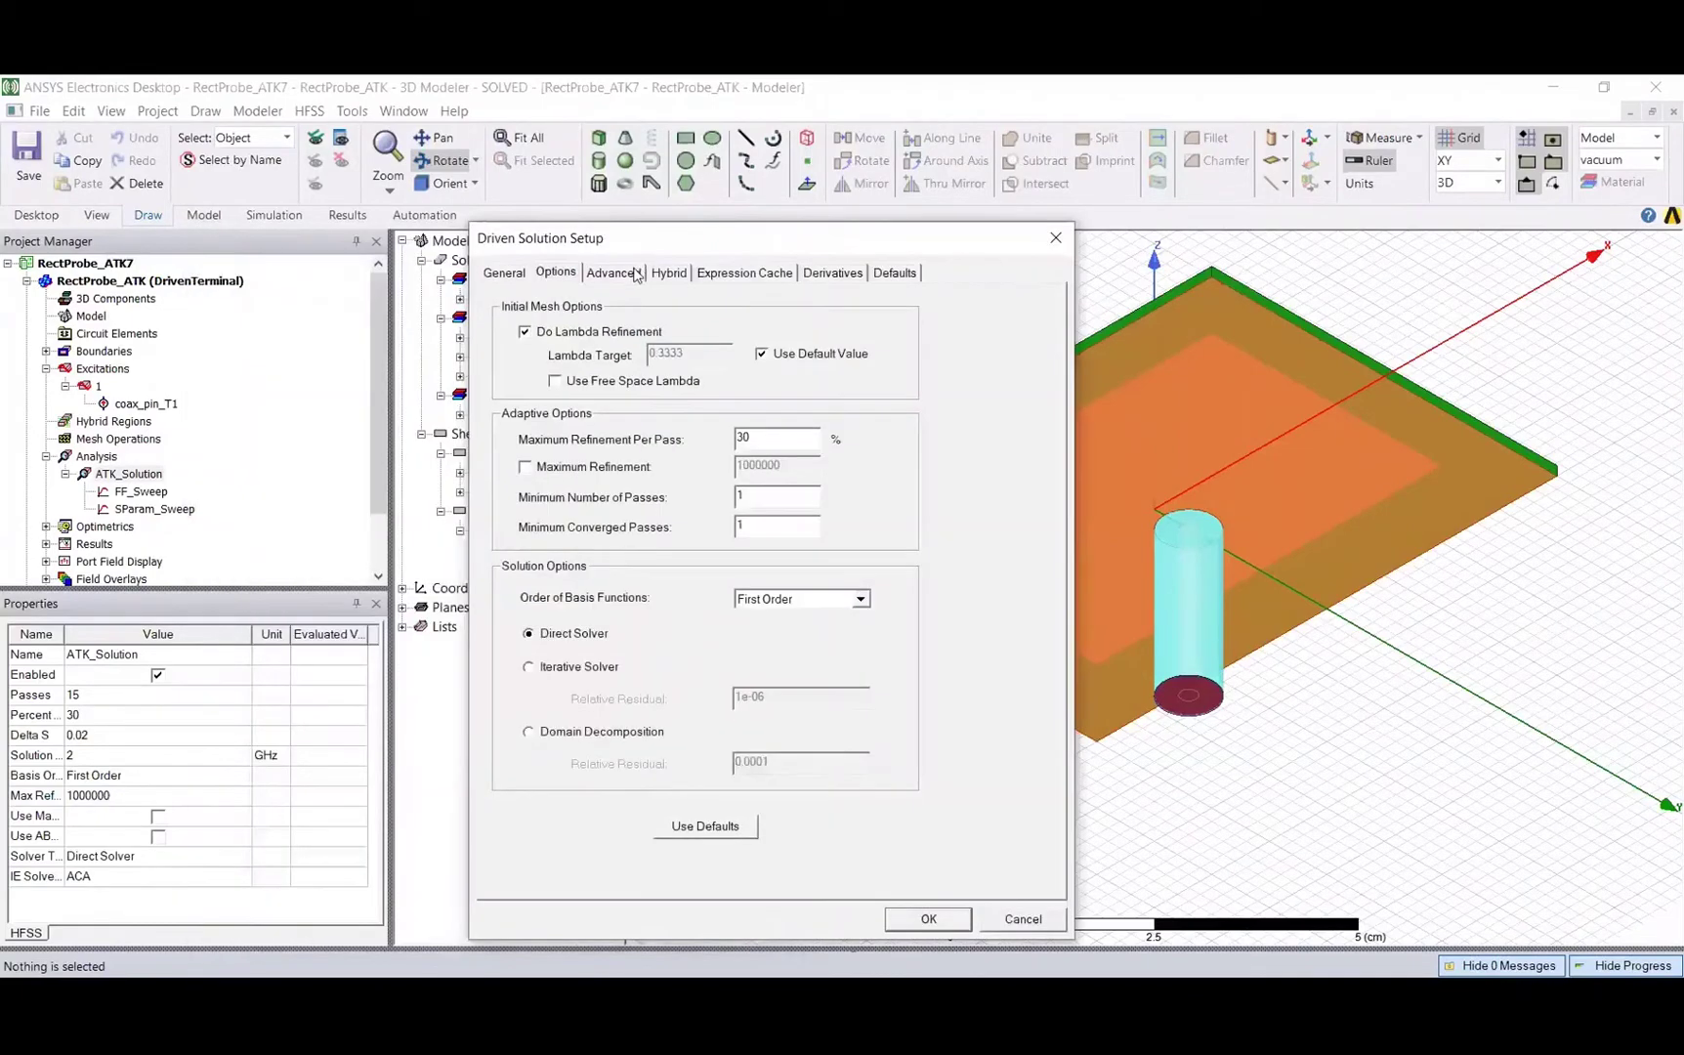
pyautogui.click(635, 274)
pyautogui.click(683, 275)
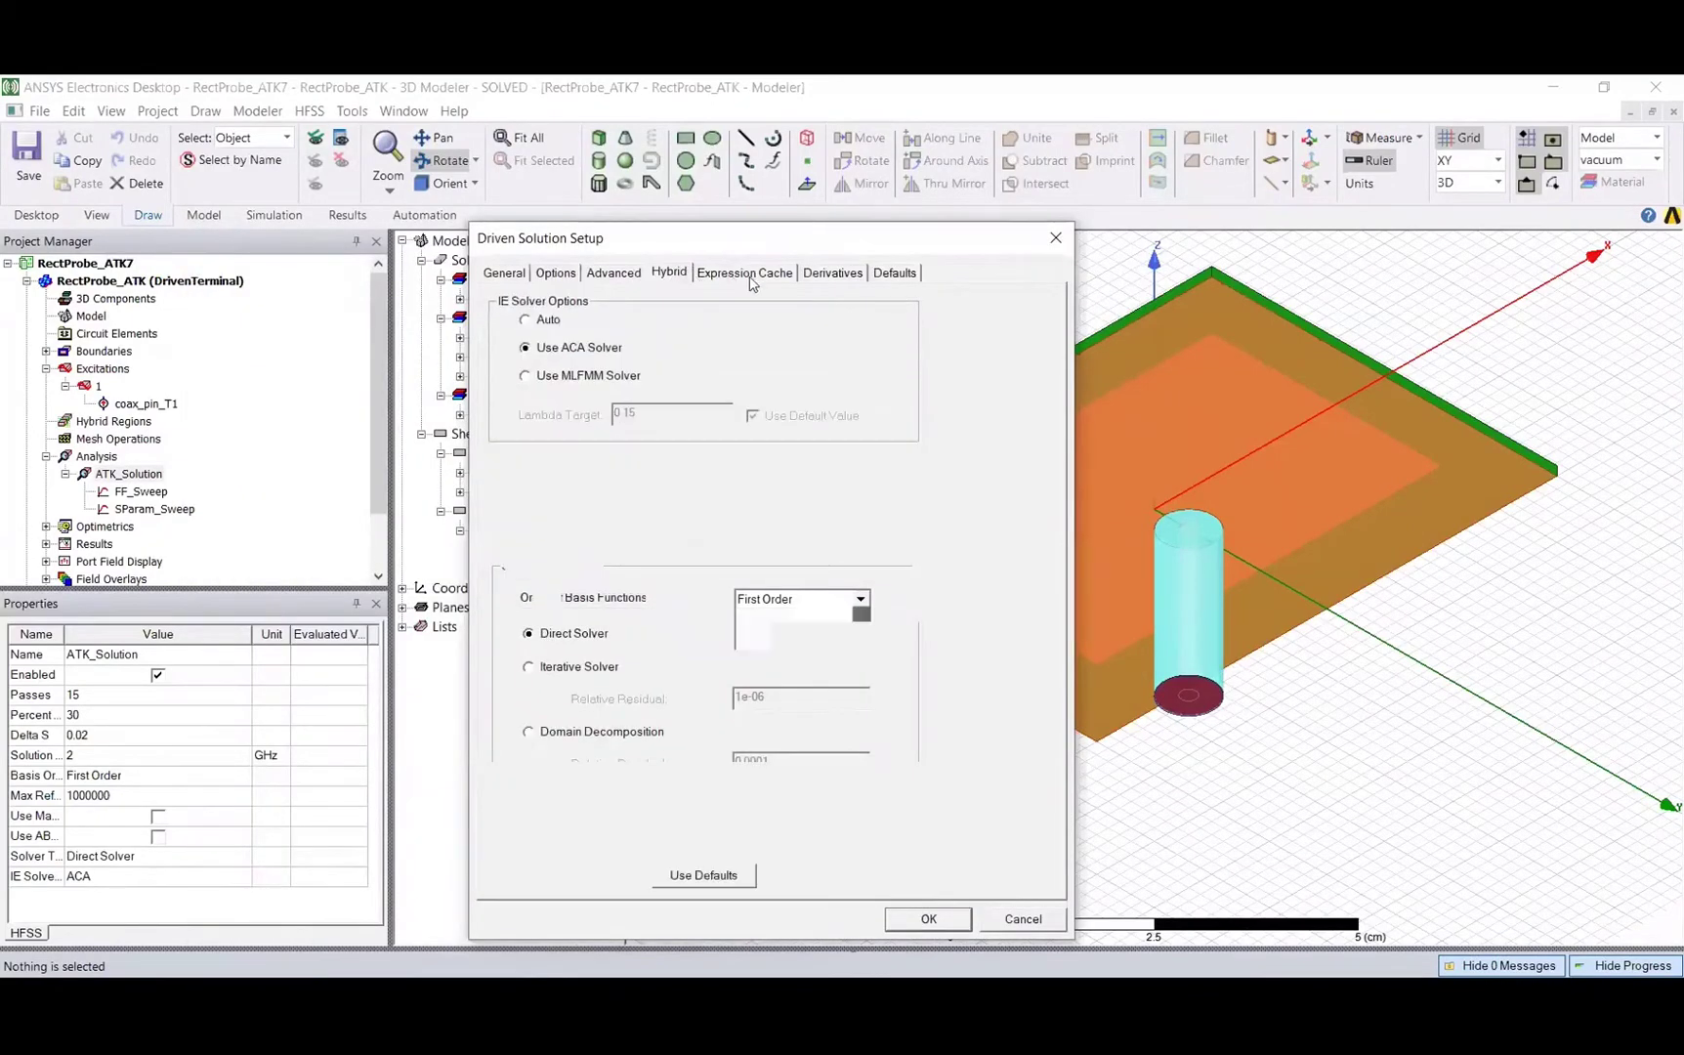
pyautogui.click(744, 276)
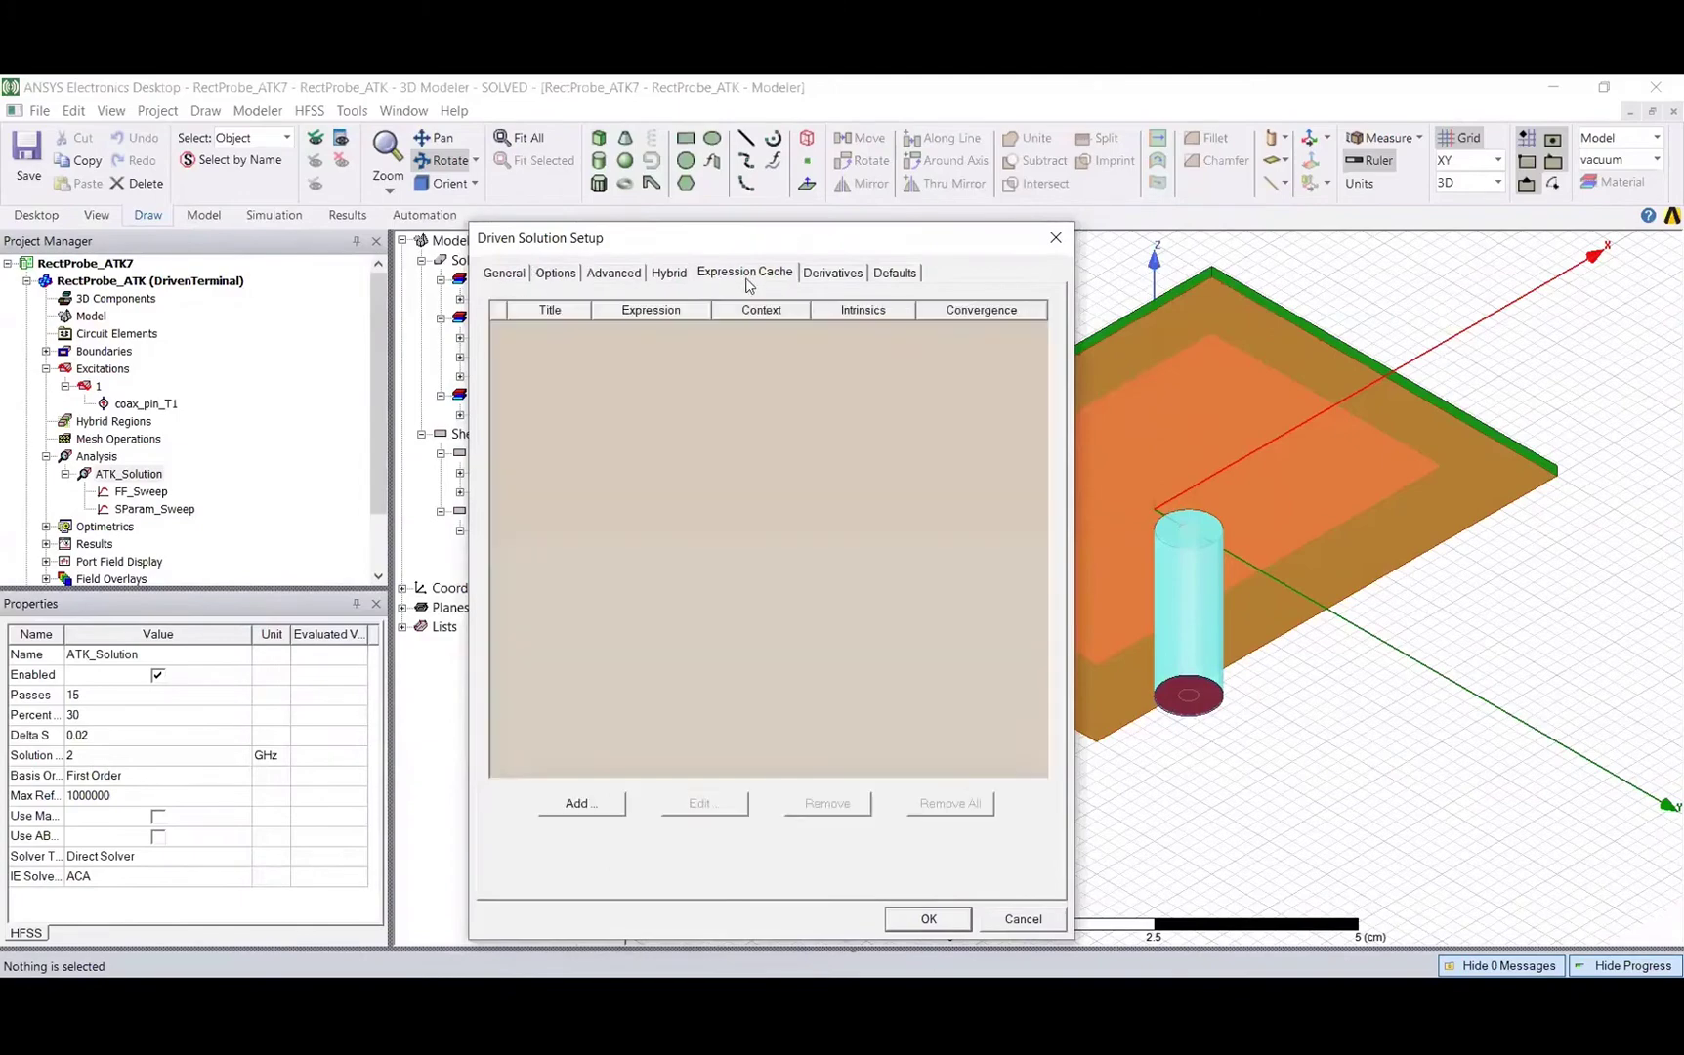
pyautogui.click(831, 273)
pyautogui.click(885, 276)
pyautogui.click(496, 272)
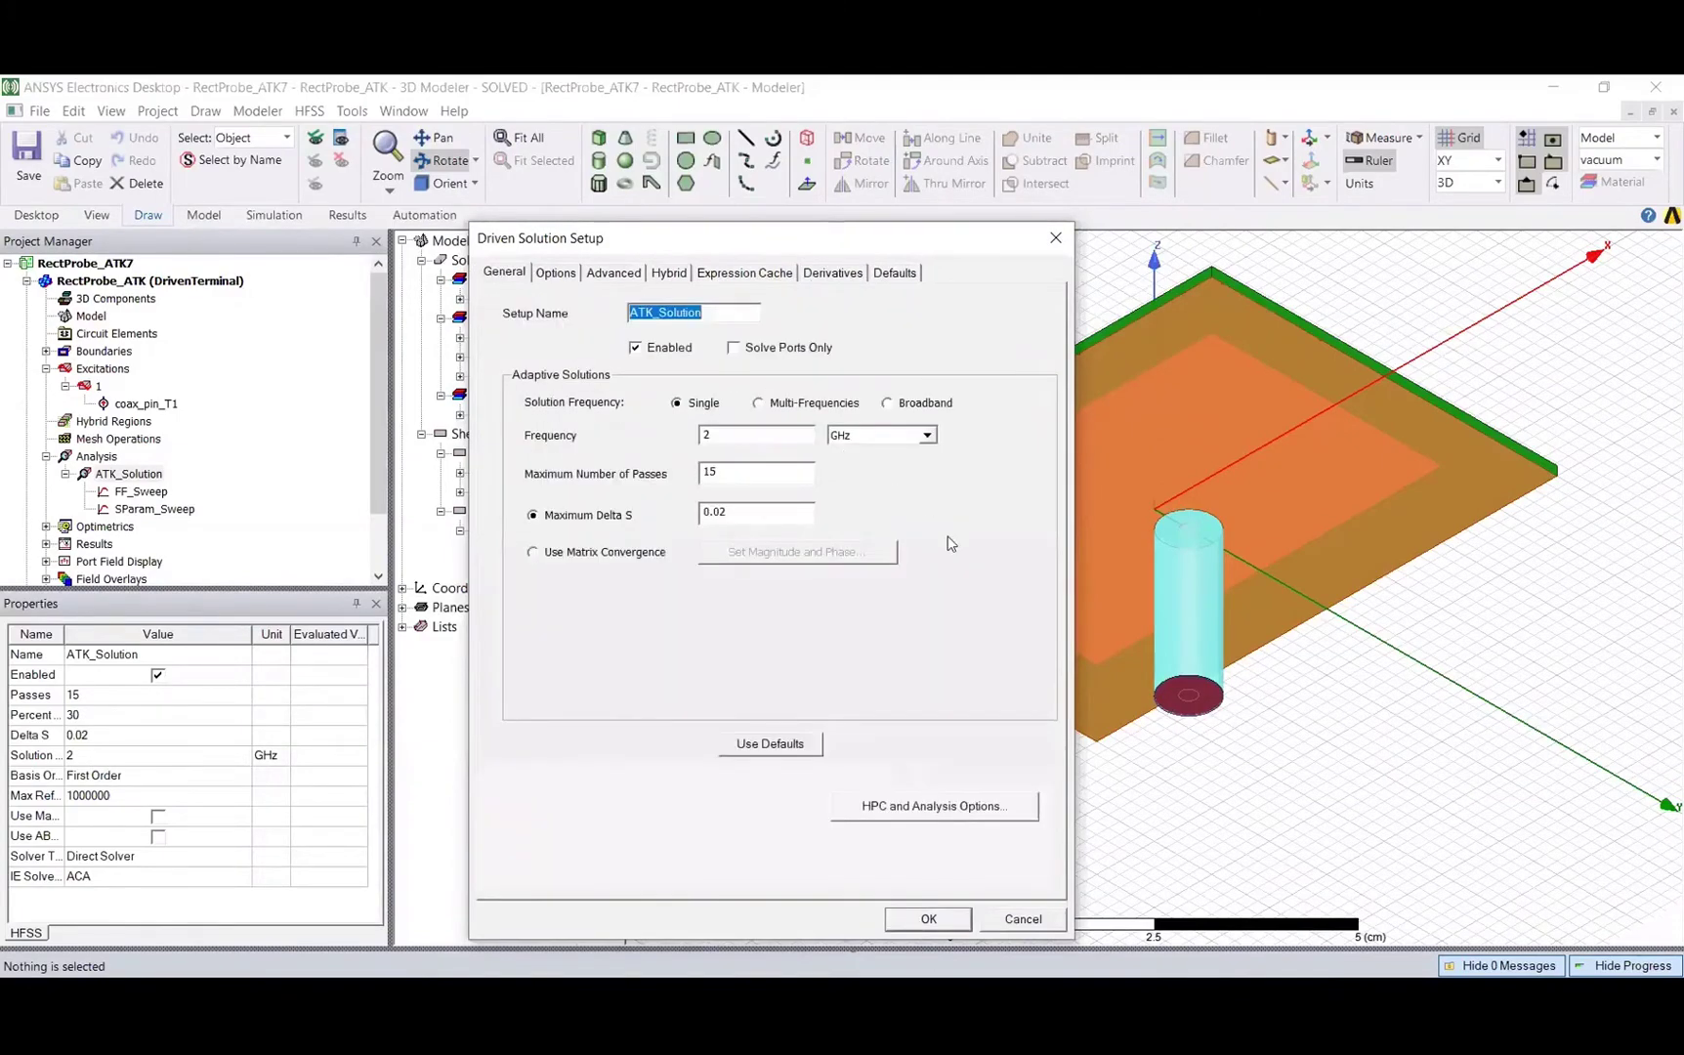
pyautogui.click(1021, 921)
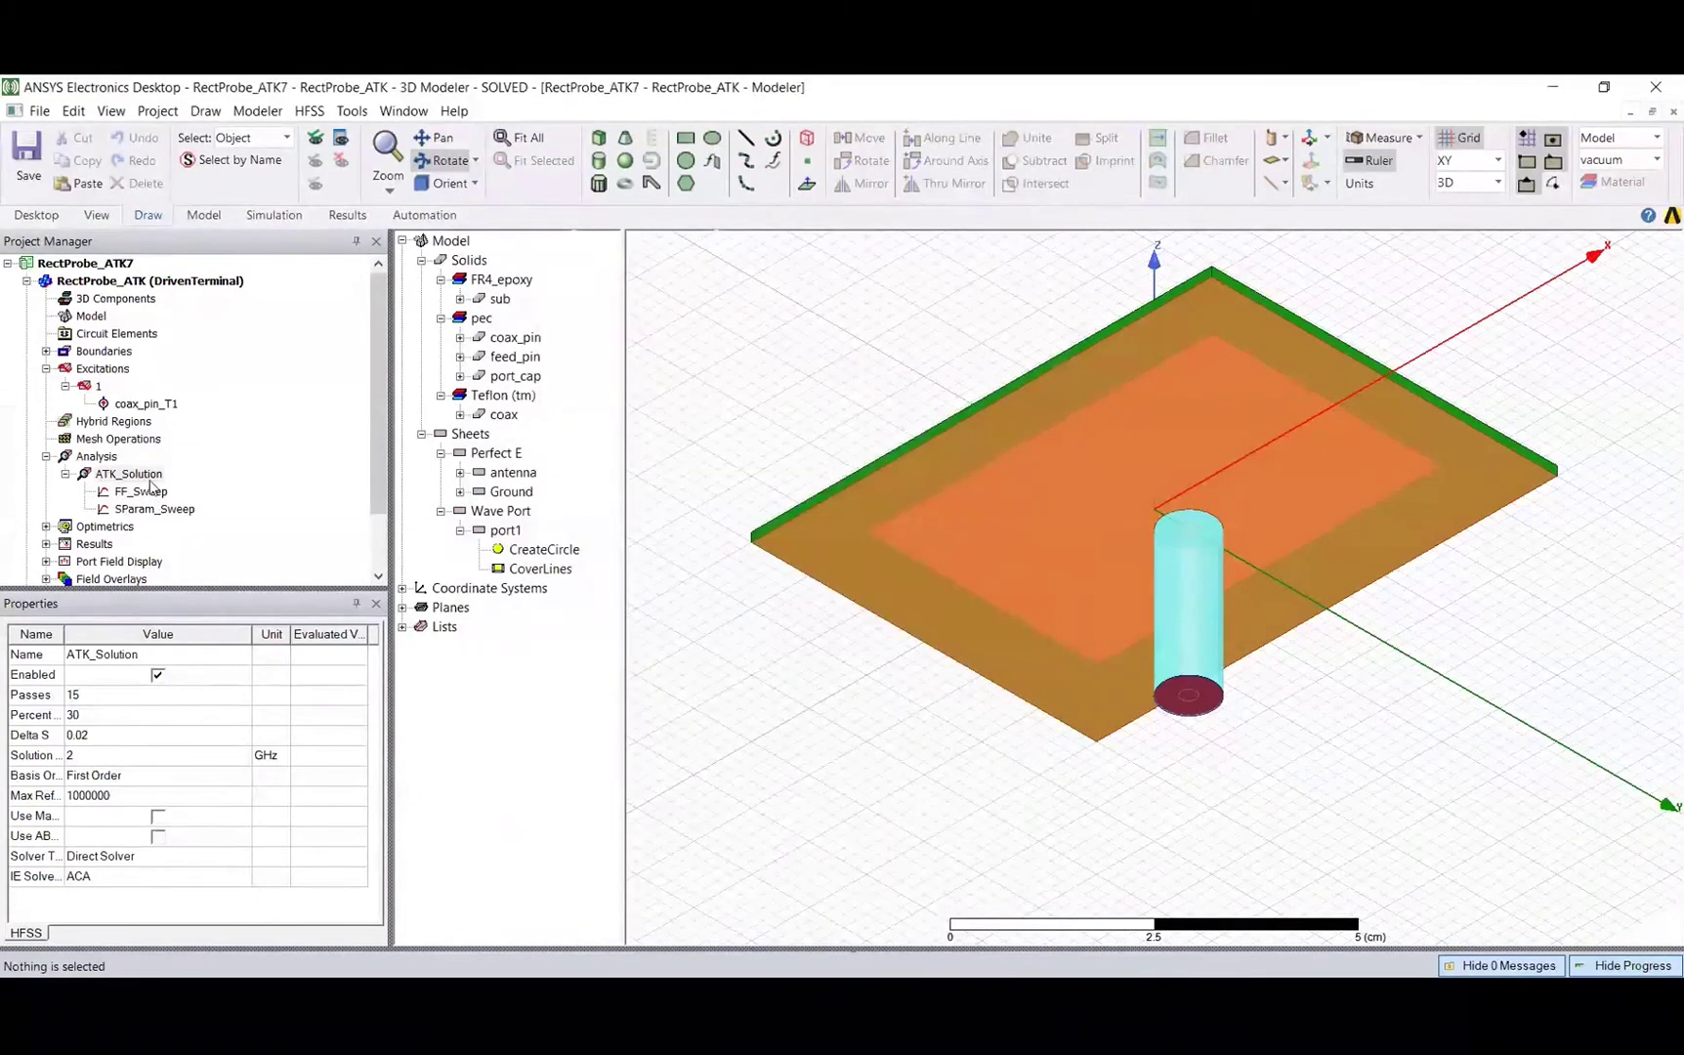
# - Open SParam_Sweep under ATK_Solution to examine its frequency range and point count, and close it without changes
pyautogui.click(151, 479)
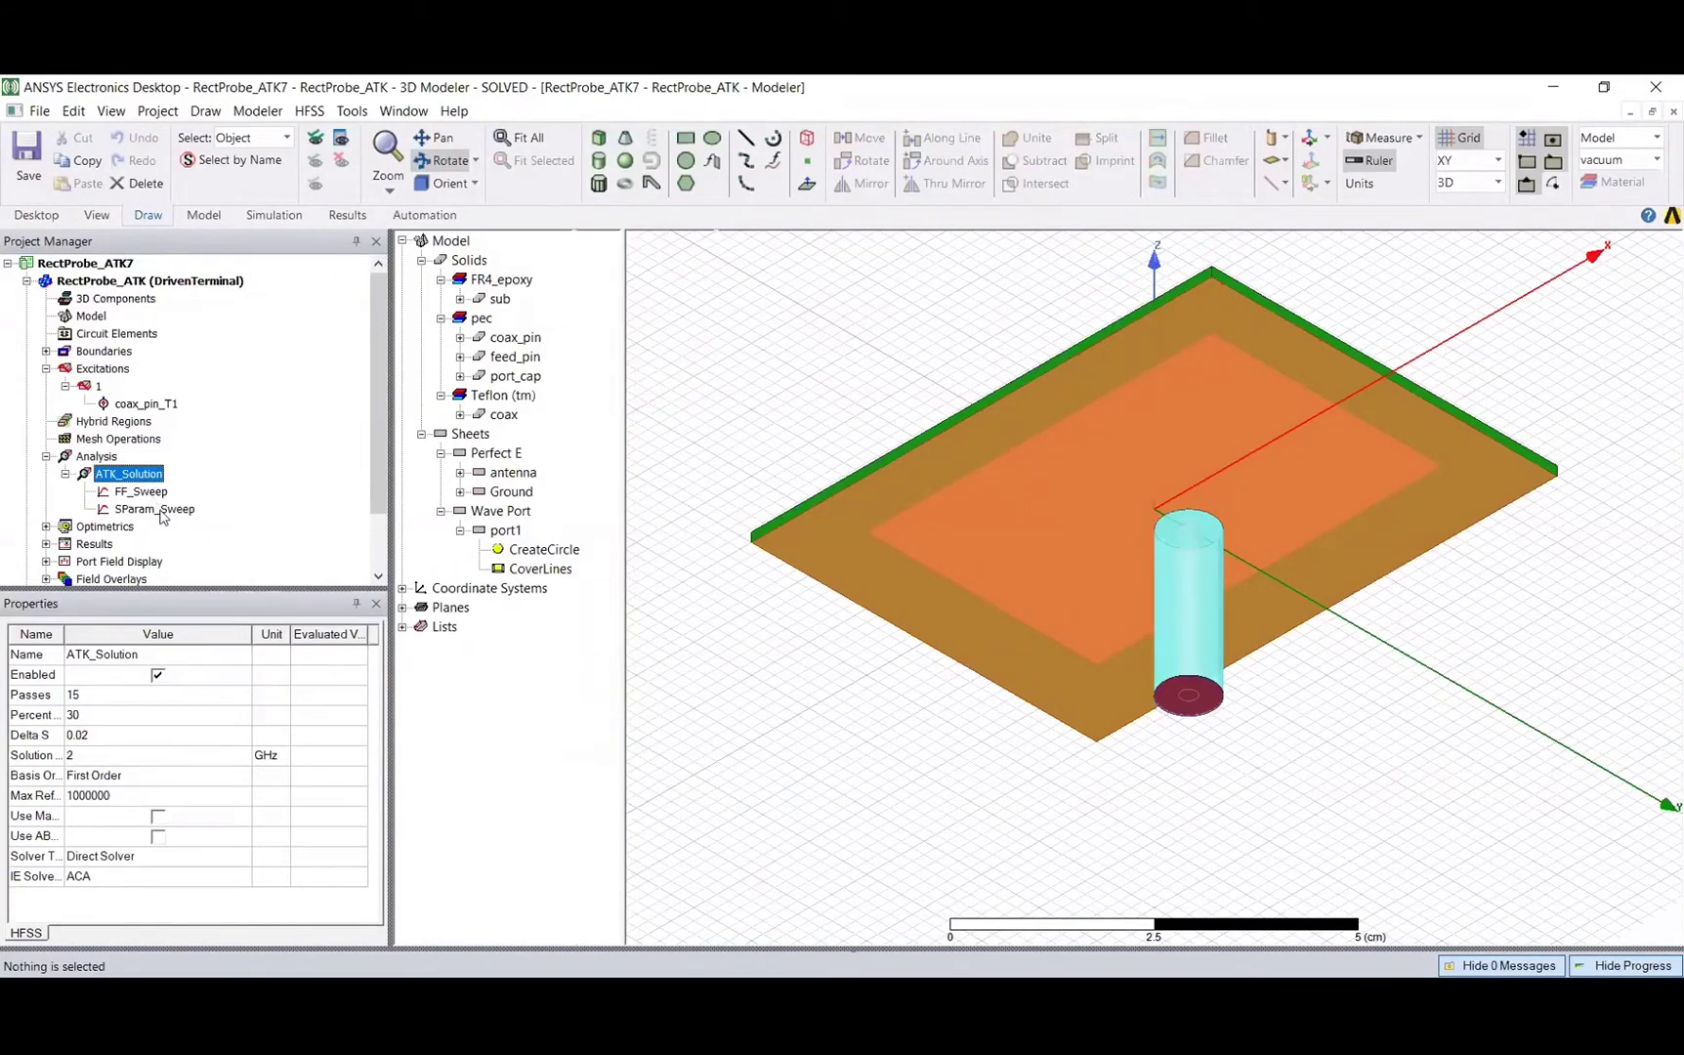
pyautogui.click(162, 516)
pyautogui.doubleClick(161, 515)
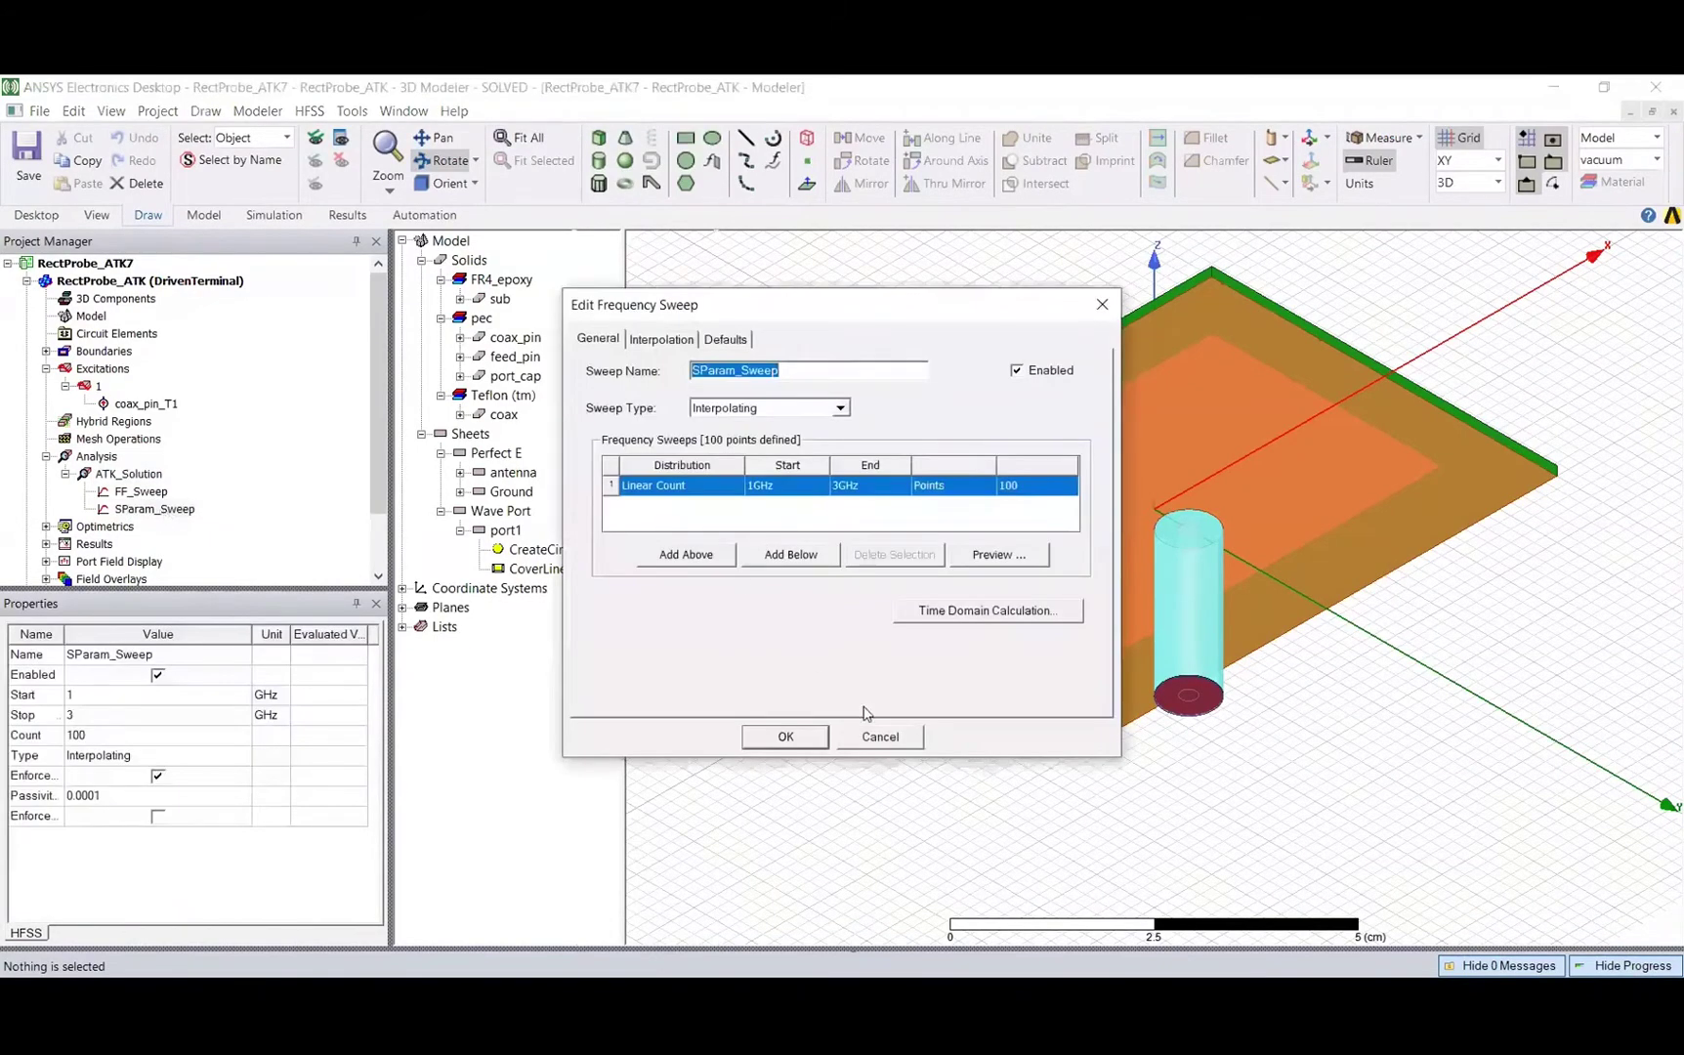
pyautogui.click(878, 740)
# - Check the command for adding a frequency sweep to ATK_Solution, and review the sweep types offered for SParam_Sweep without changing it
pyautogui.rightClick(138, 476)
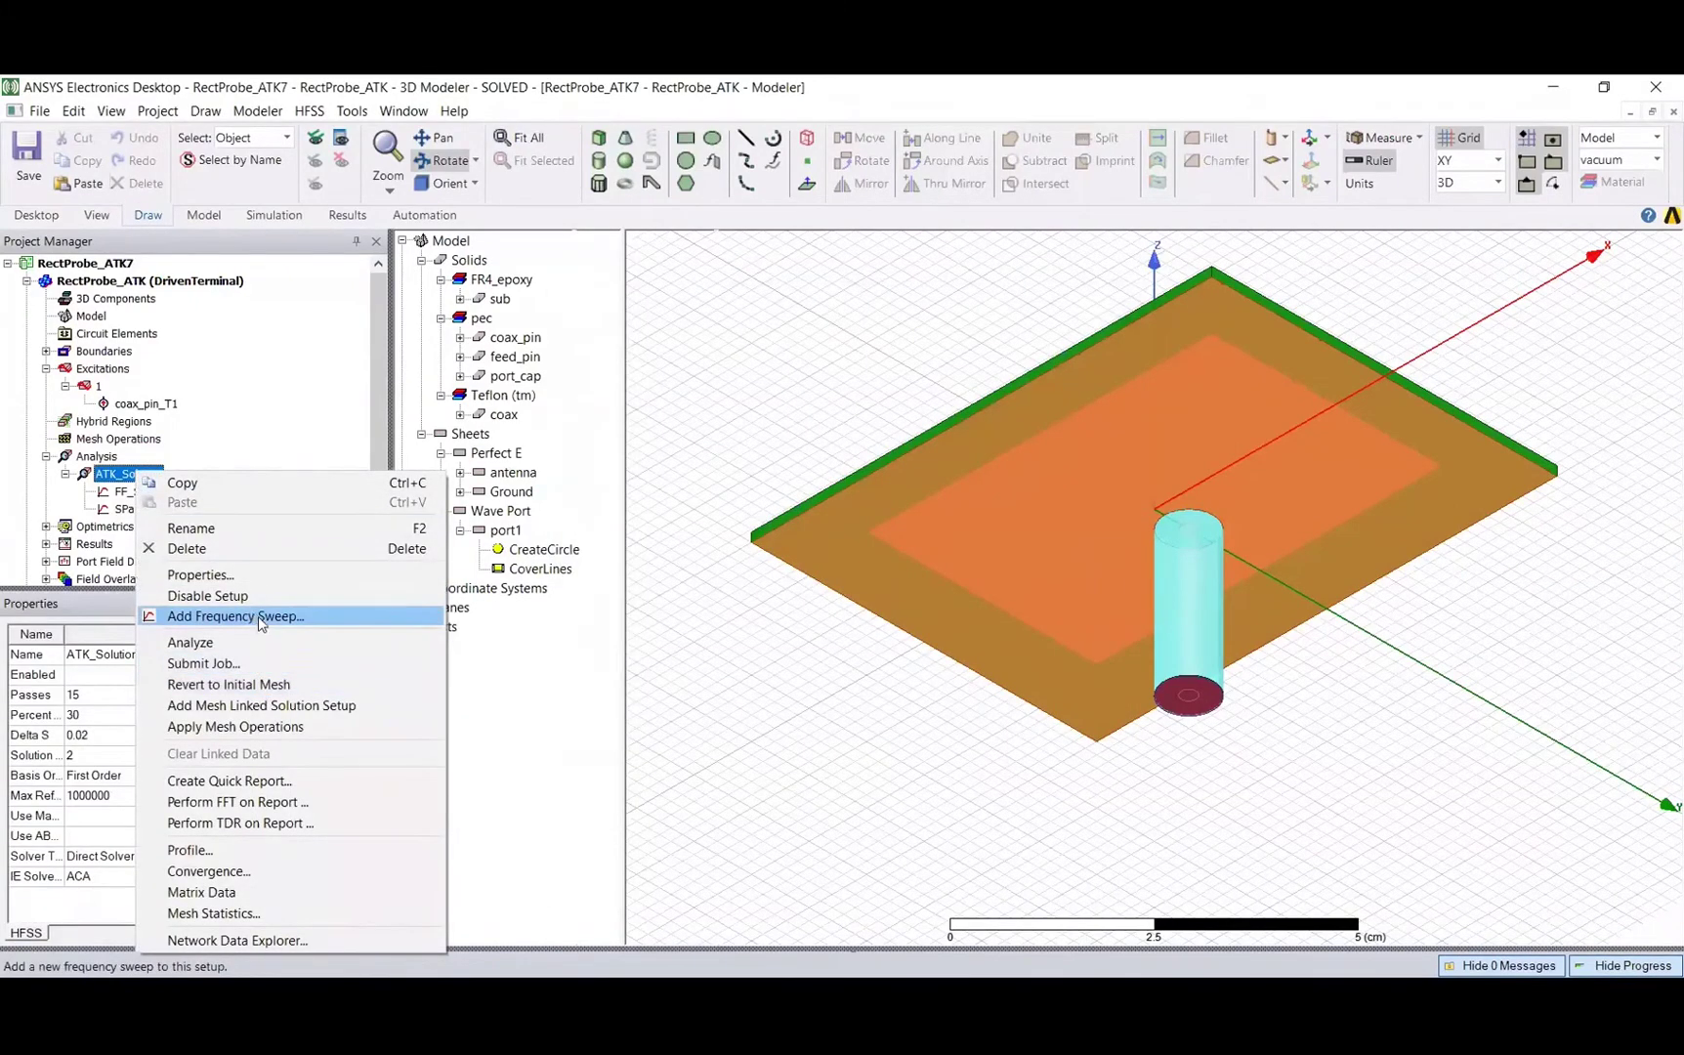
pyautogui.click(111, 518)
pyautogui.click(130, 516)
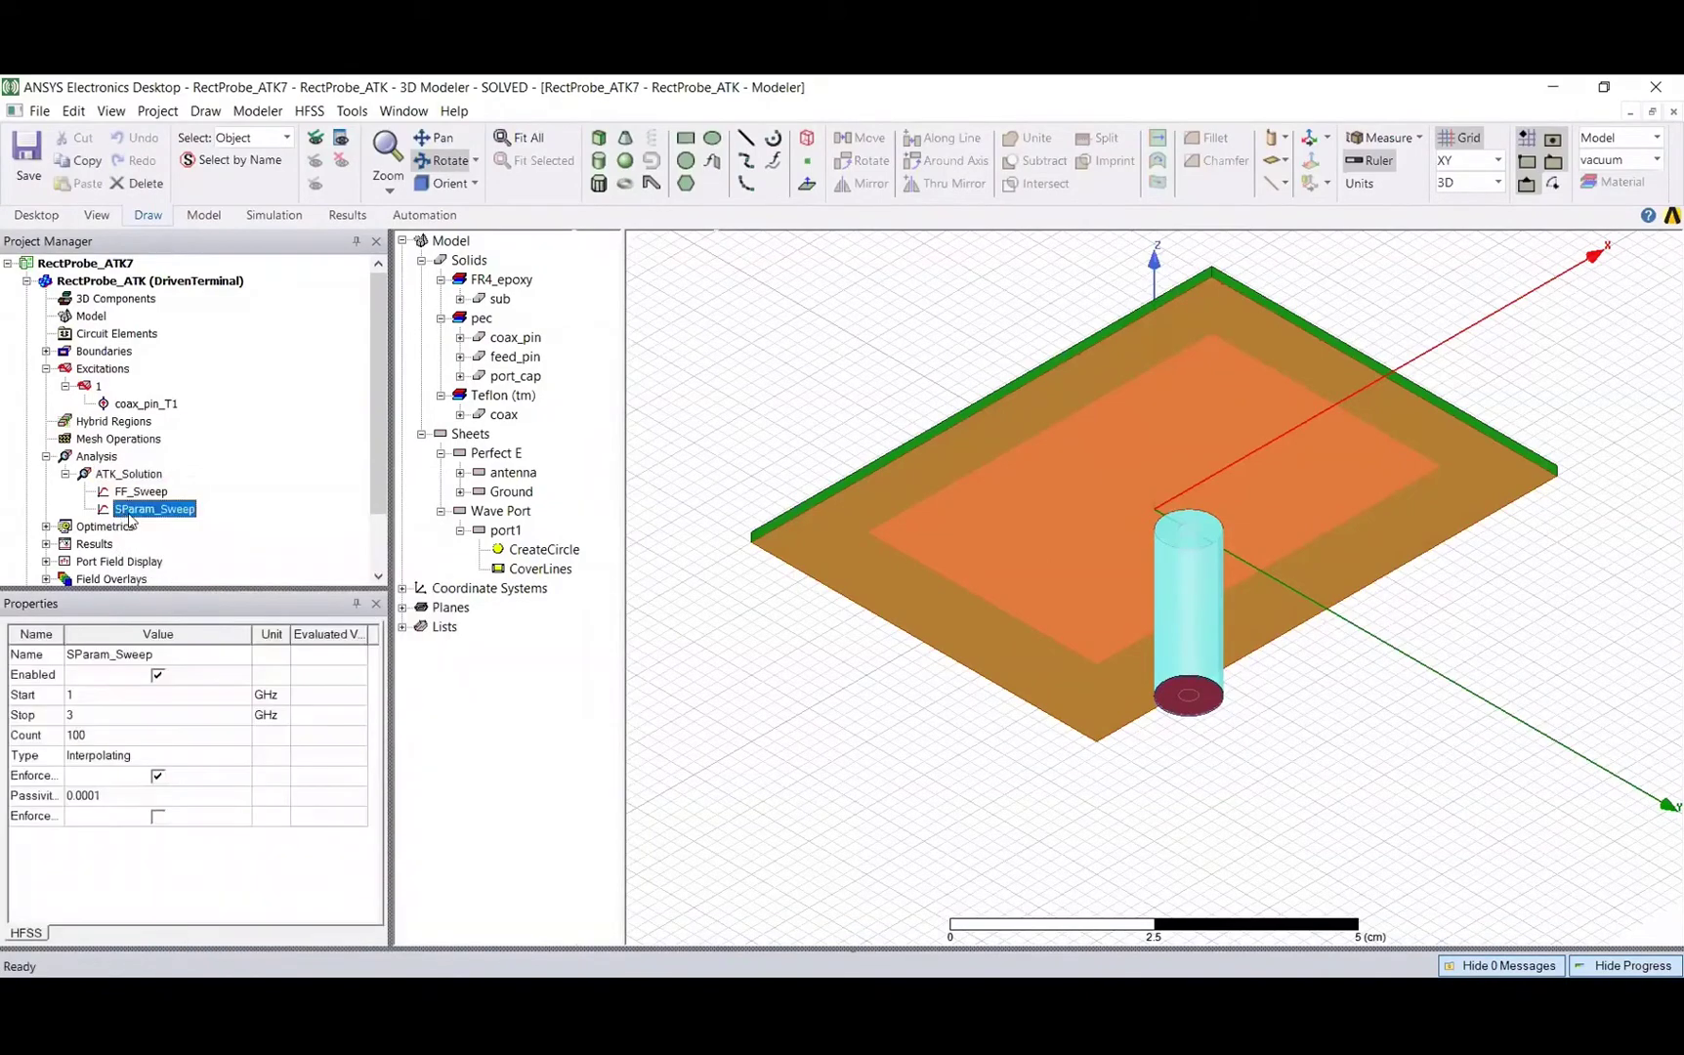
pyautogui.doubleClick(130, 518)
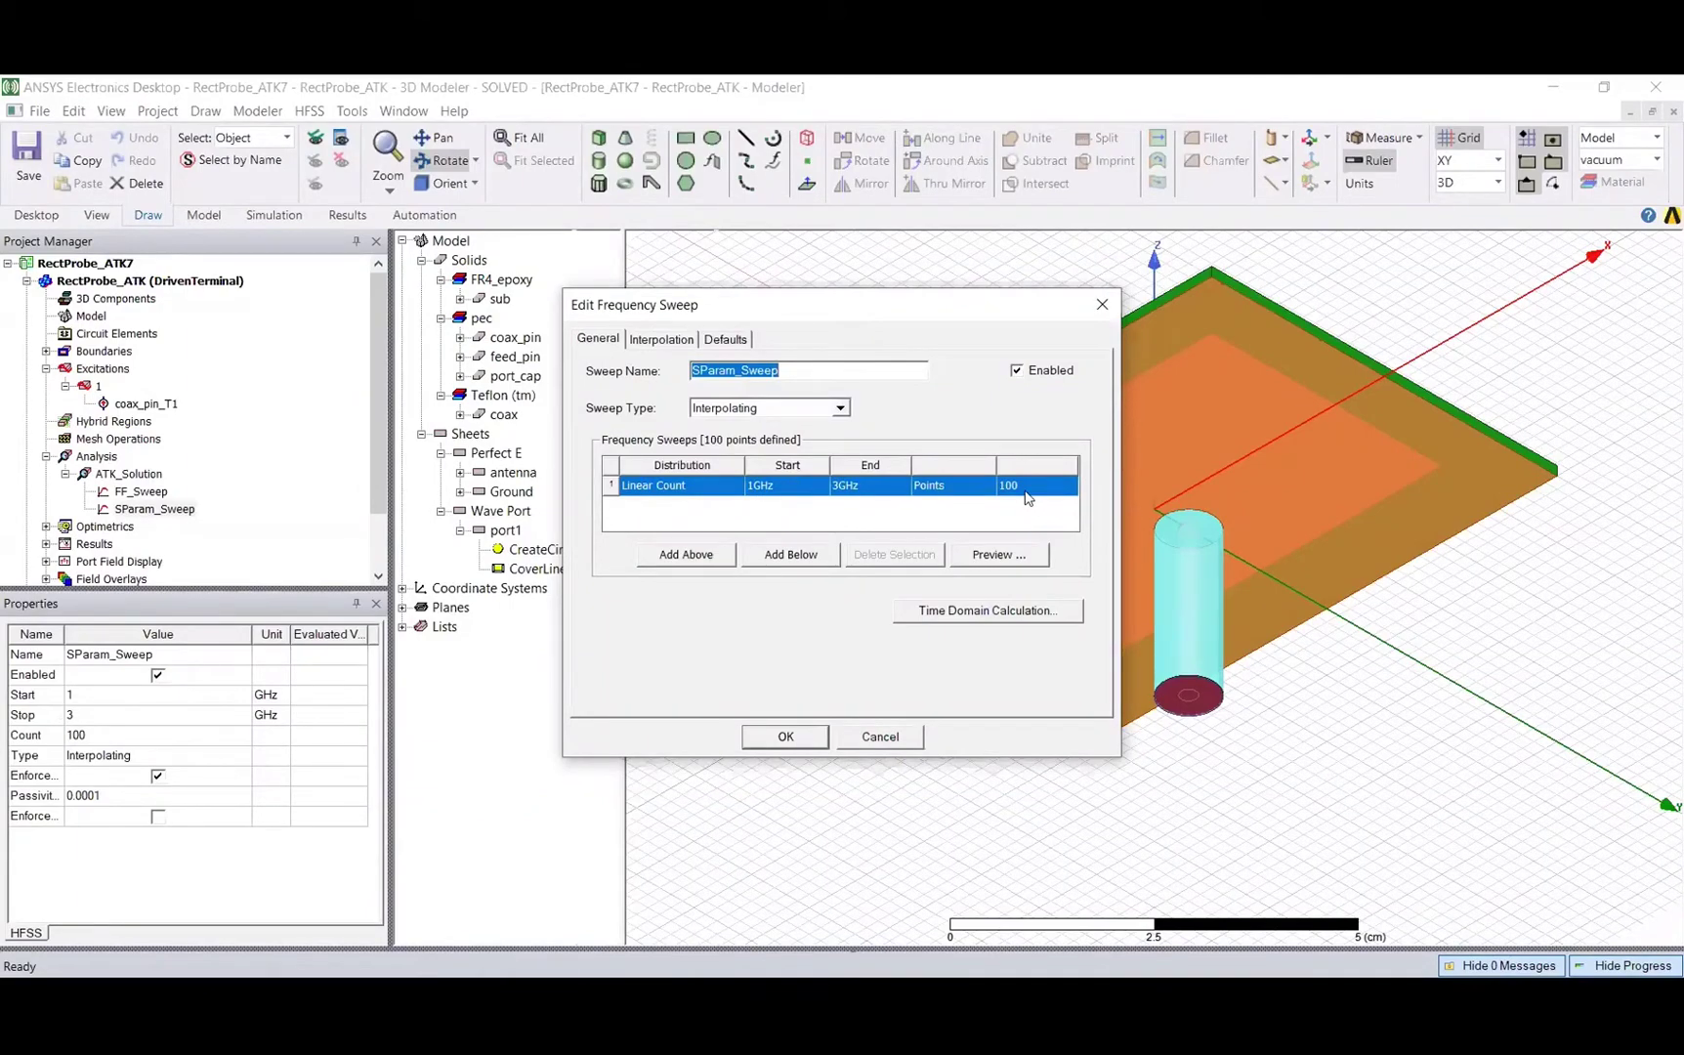
pyautogui.click(799, 415)
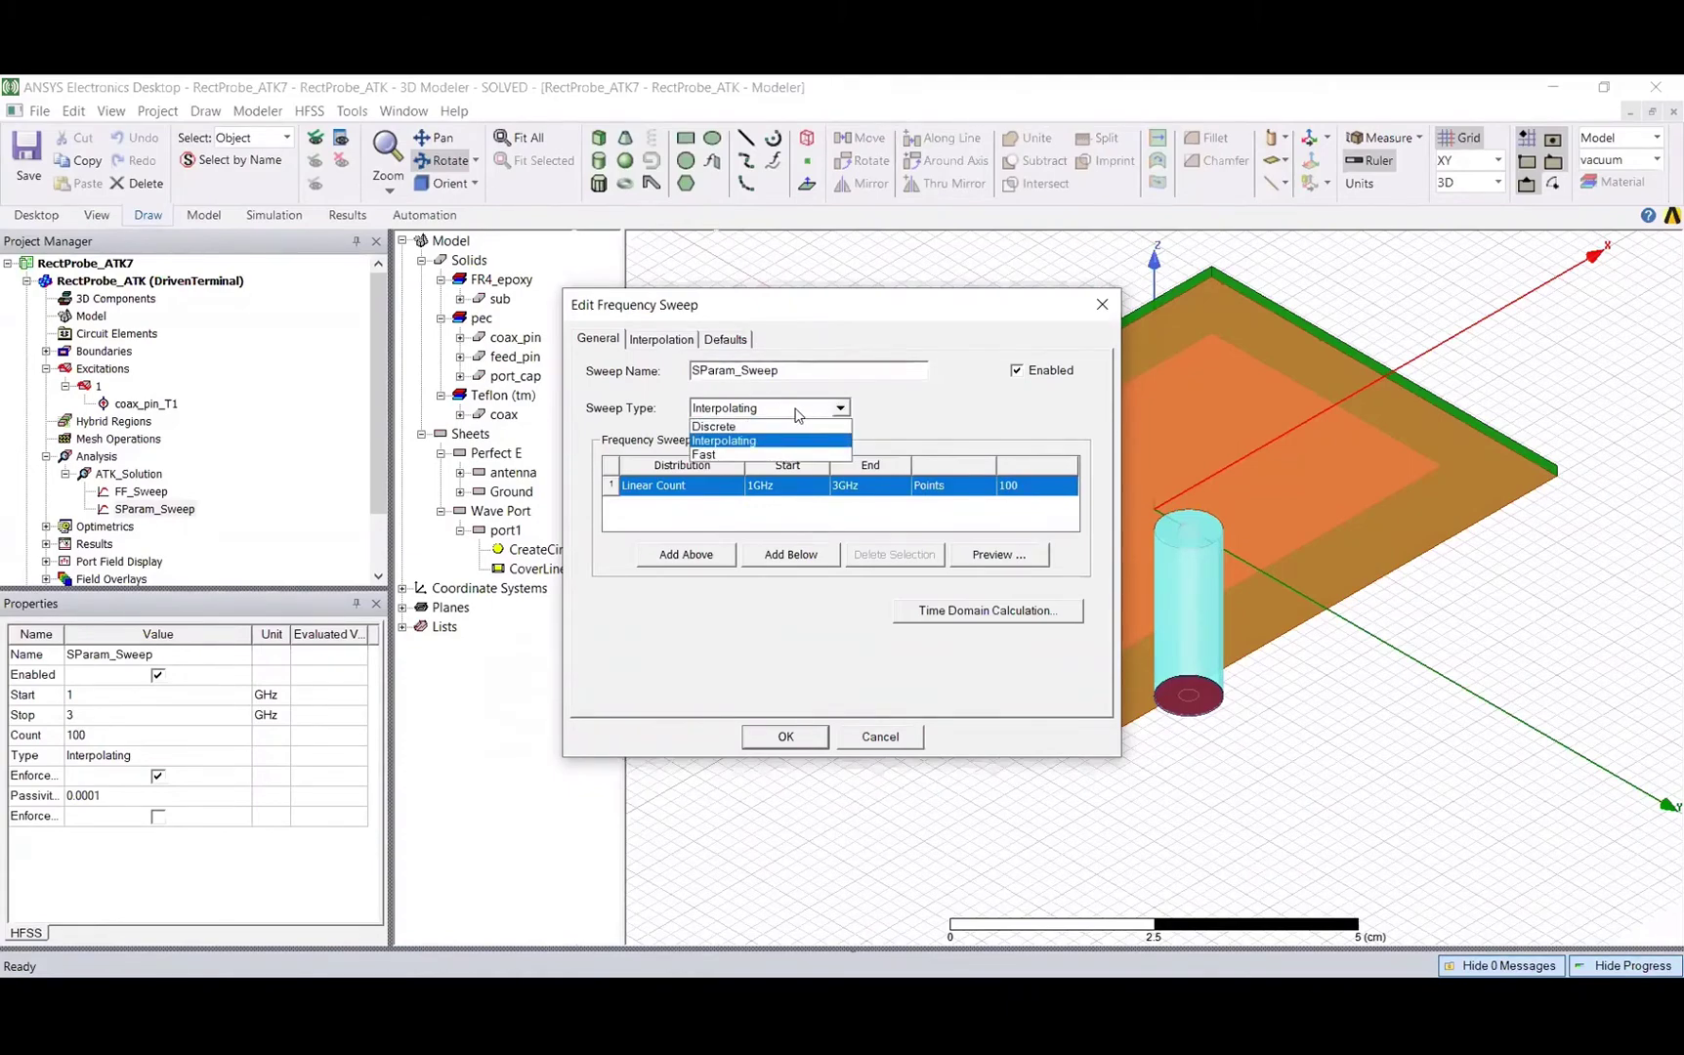
pyautogui.click(796, 411)
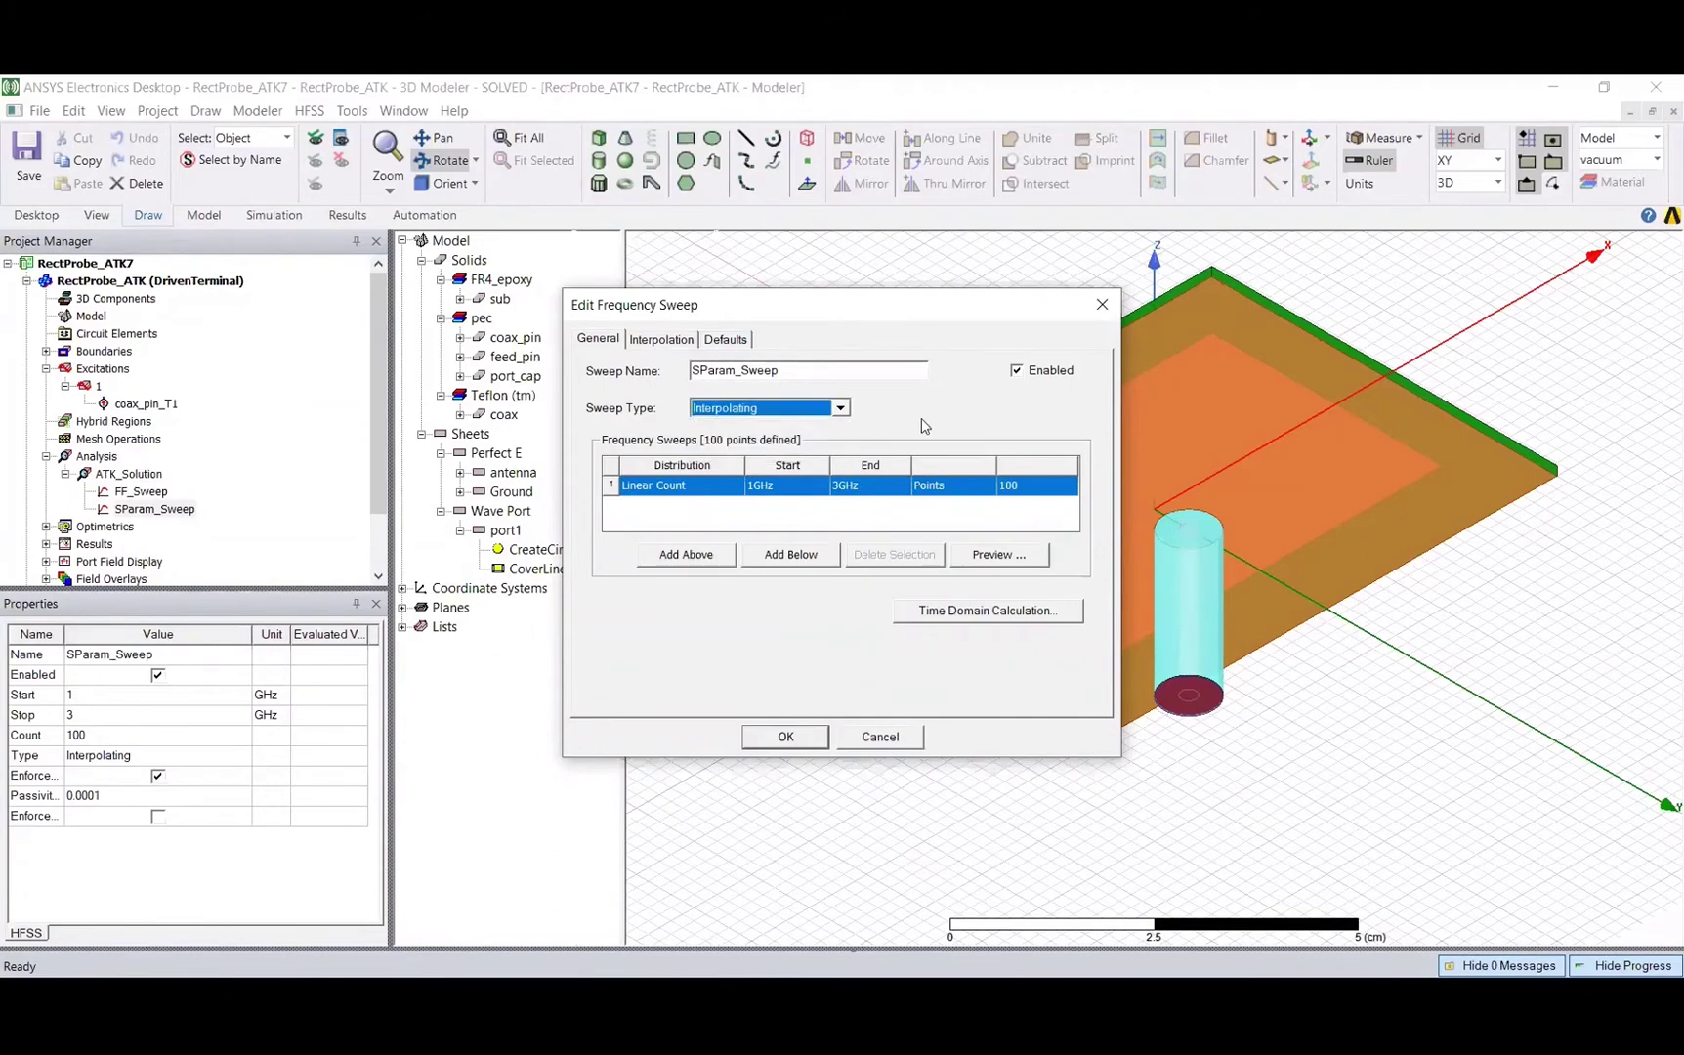
pyautogui.click(882, 737)
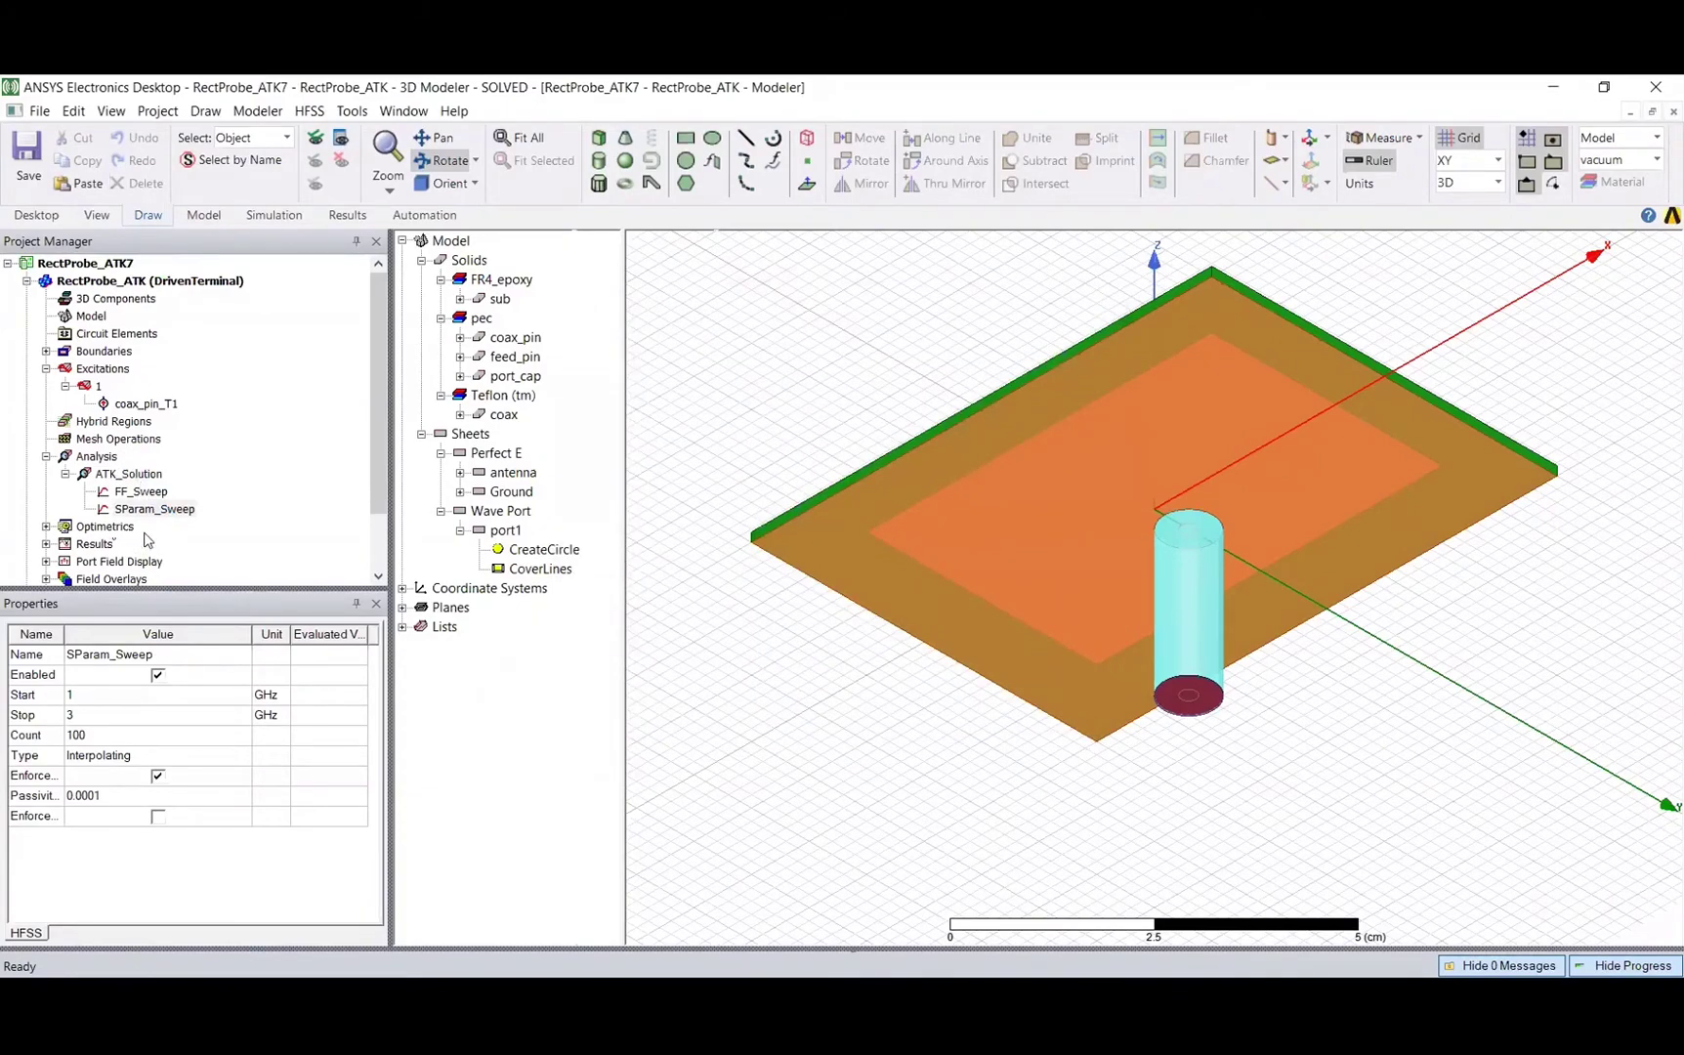
# - Expand the design's Results, check the commands available for ATK_Solution, and view the Return Loss report's properties
pyautogui.click(88, 545)
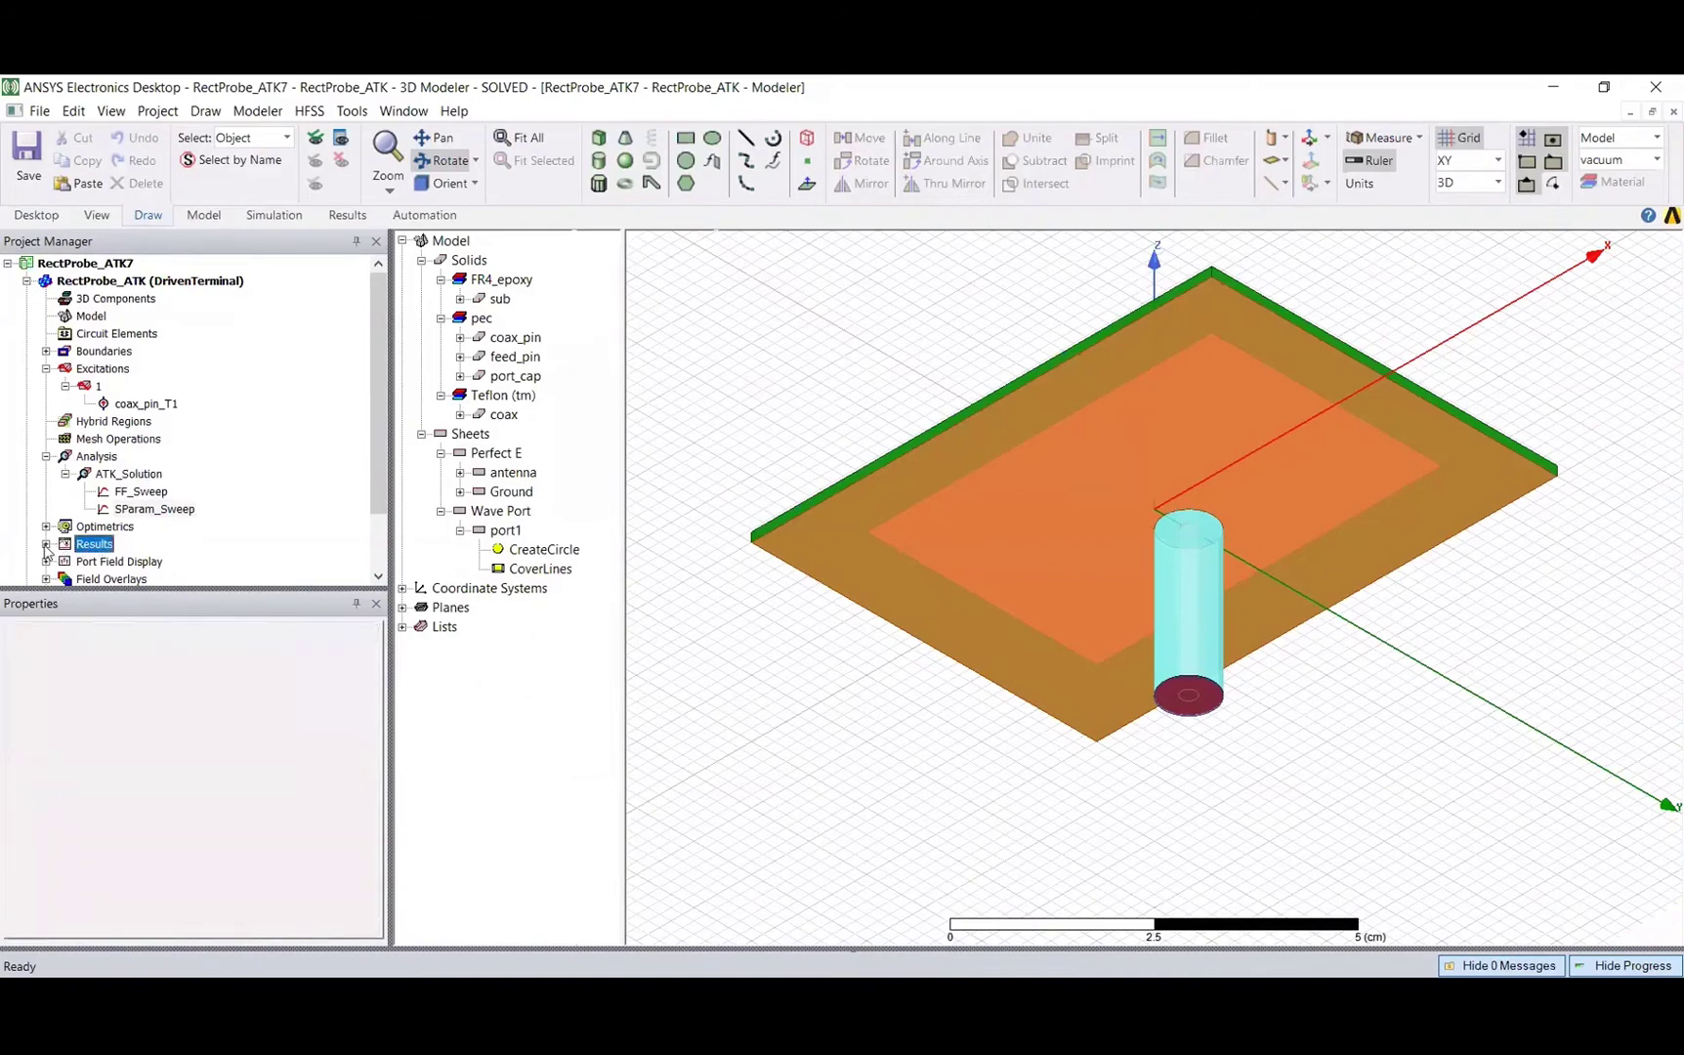
pyautogui.click(46, 544)
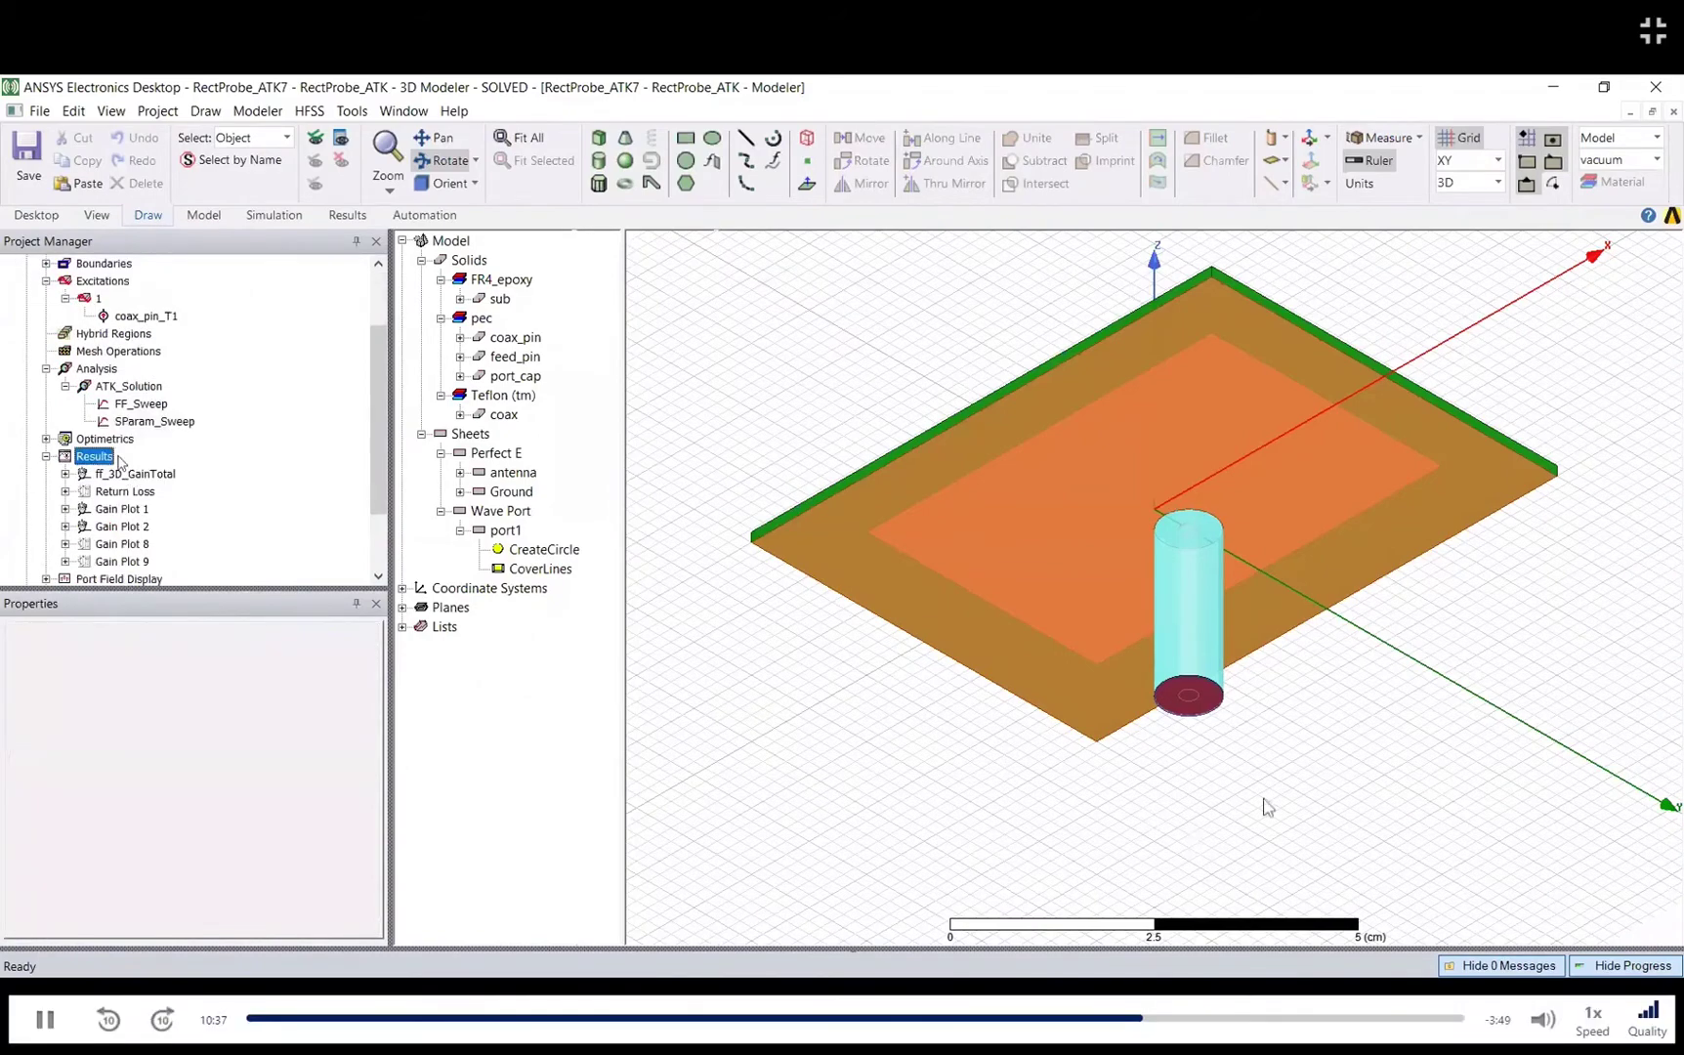
pyautogui.click(125, 387)
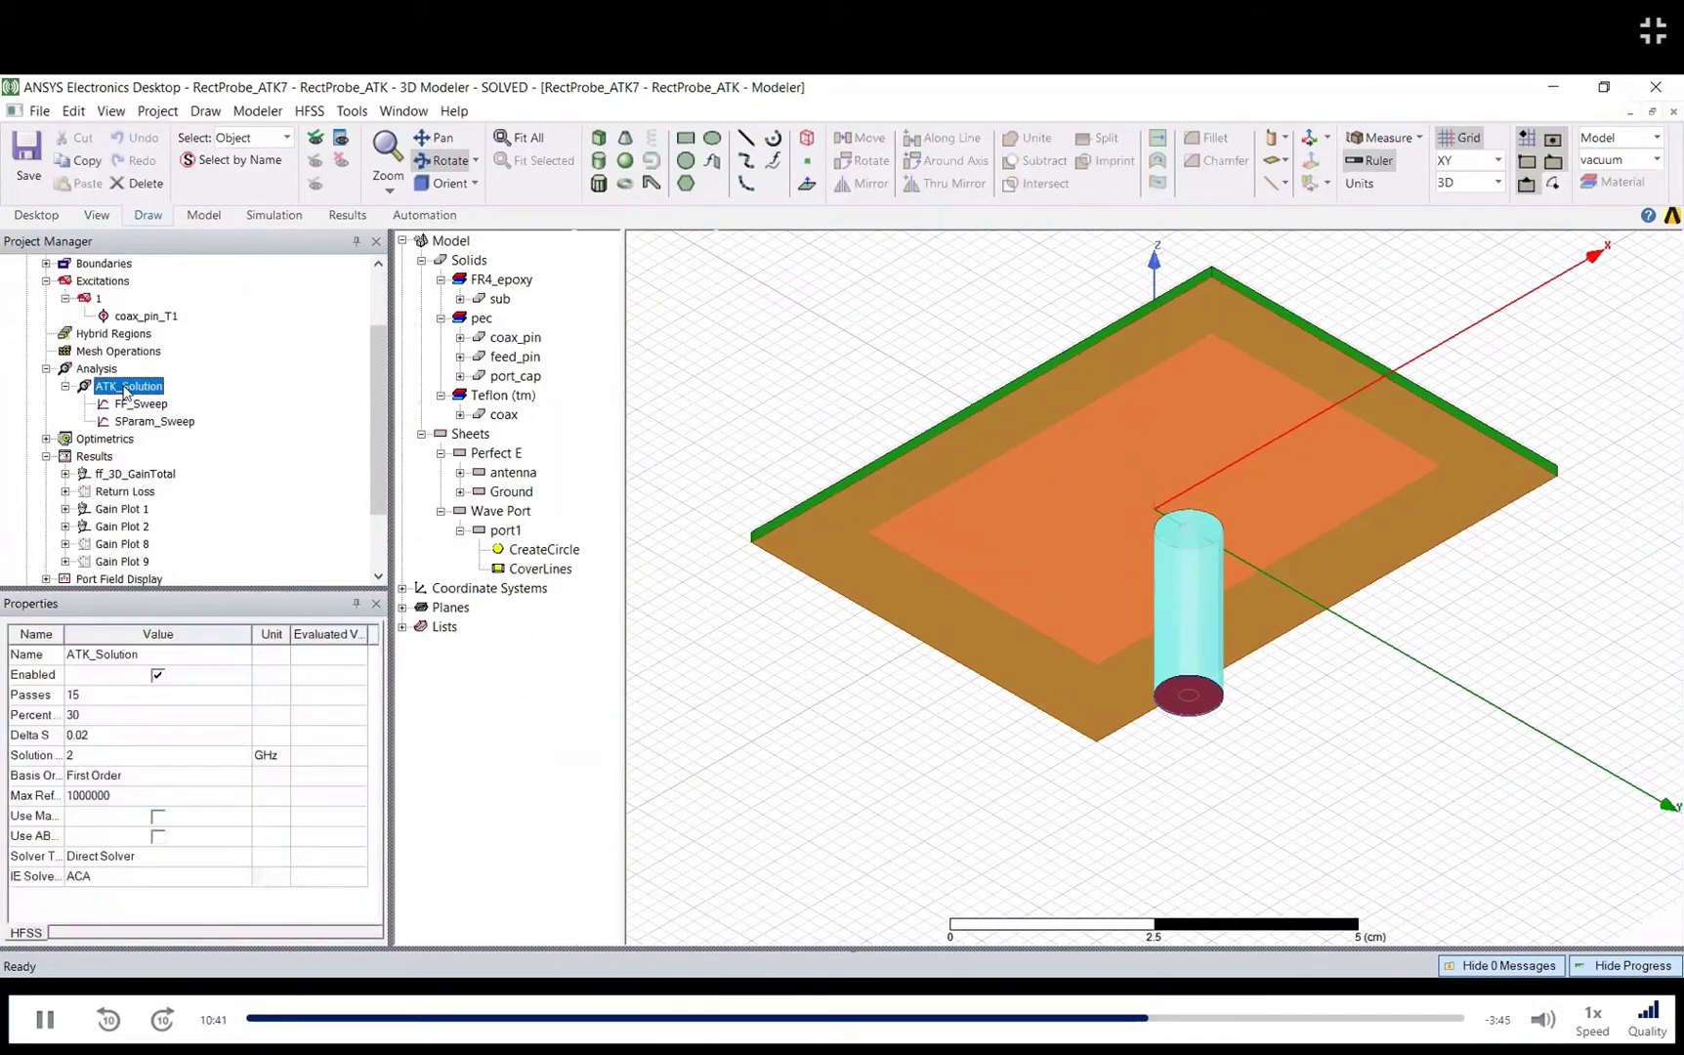
pyautogui.rightClick(125, 389)
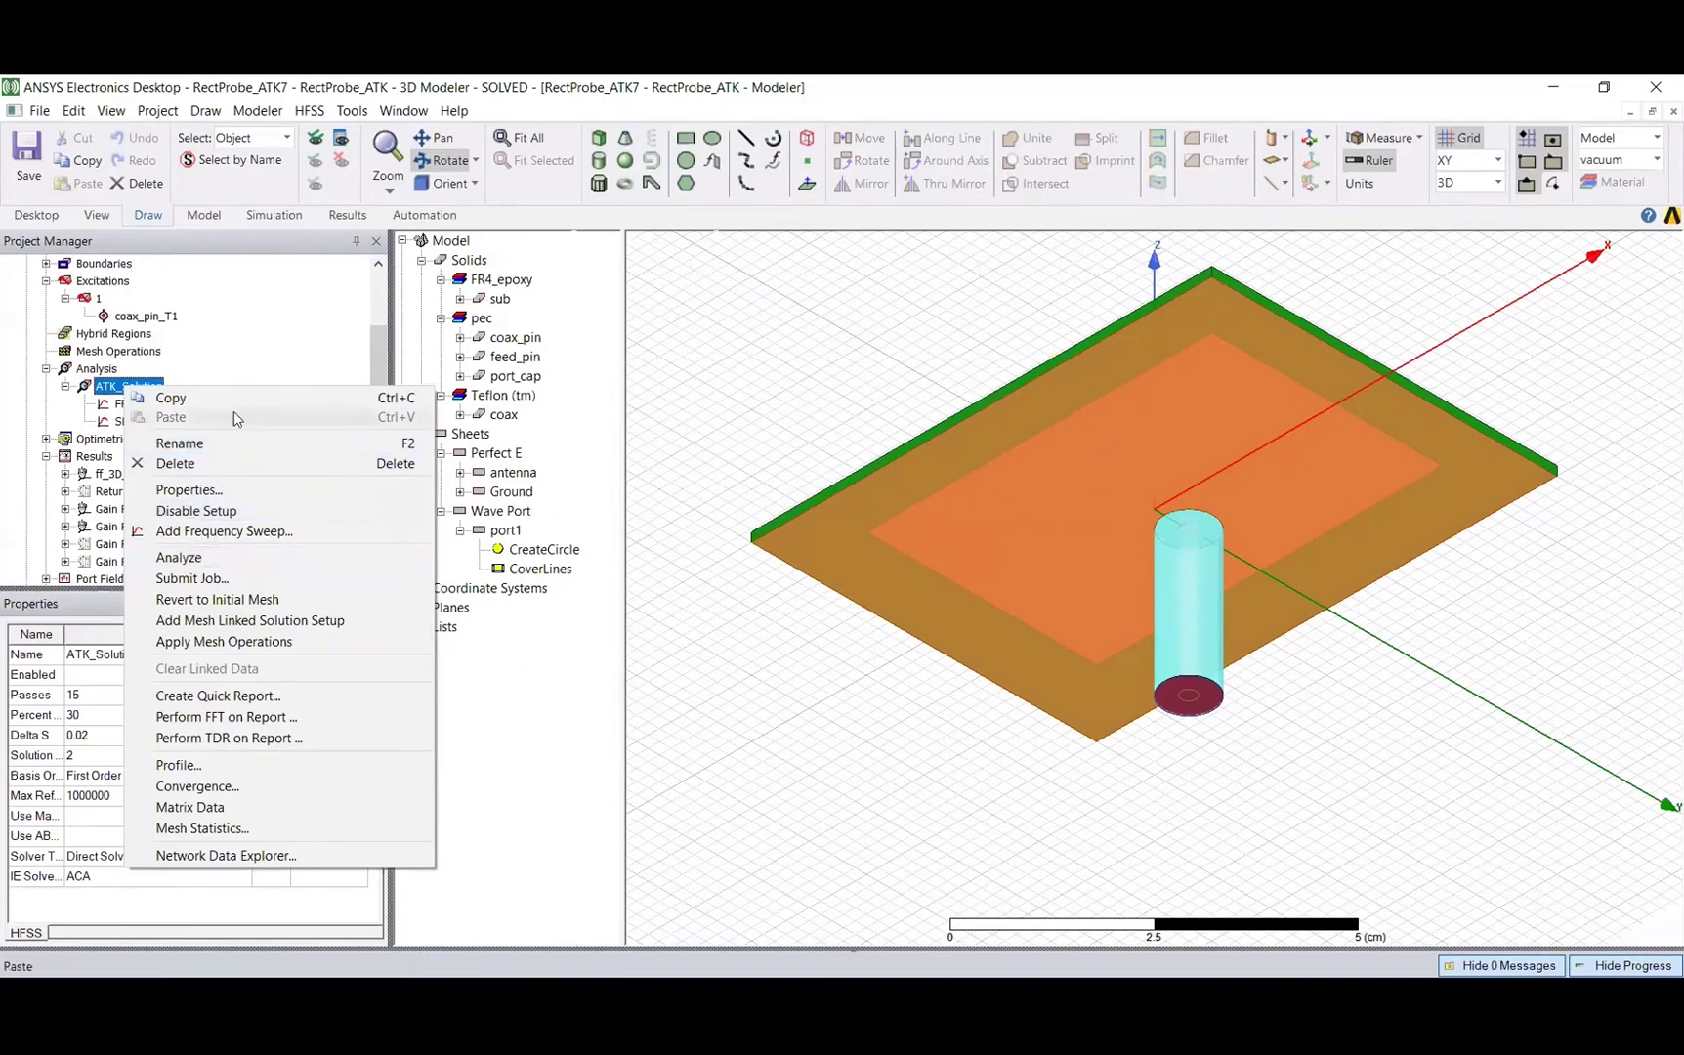
pyautogui.click(222, 380)
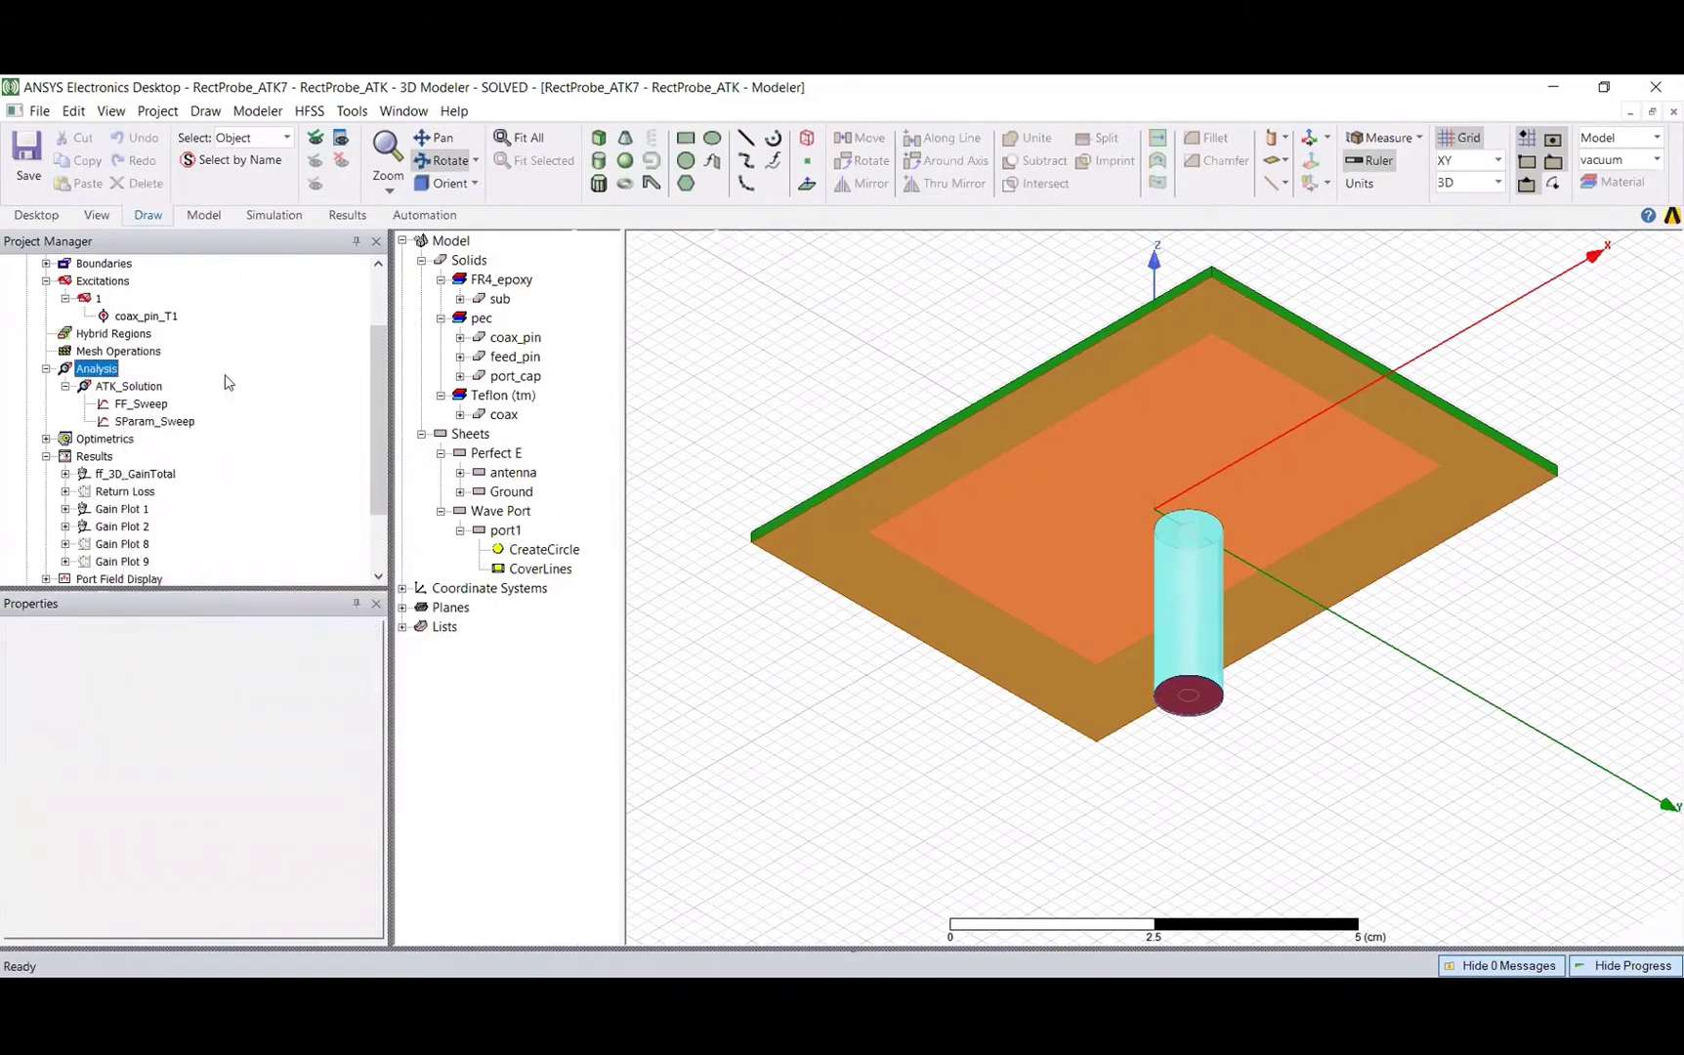
pyautogui.click(124, 492)
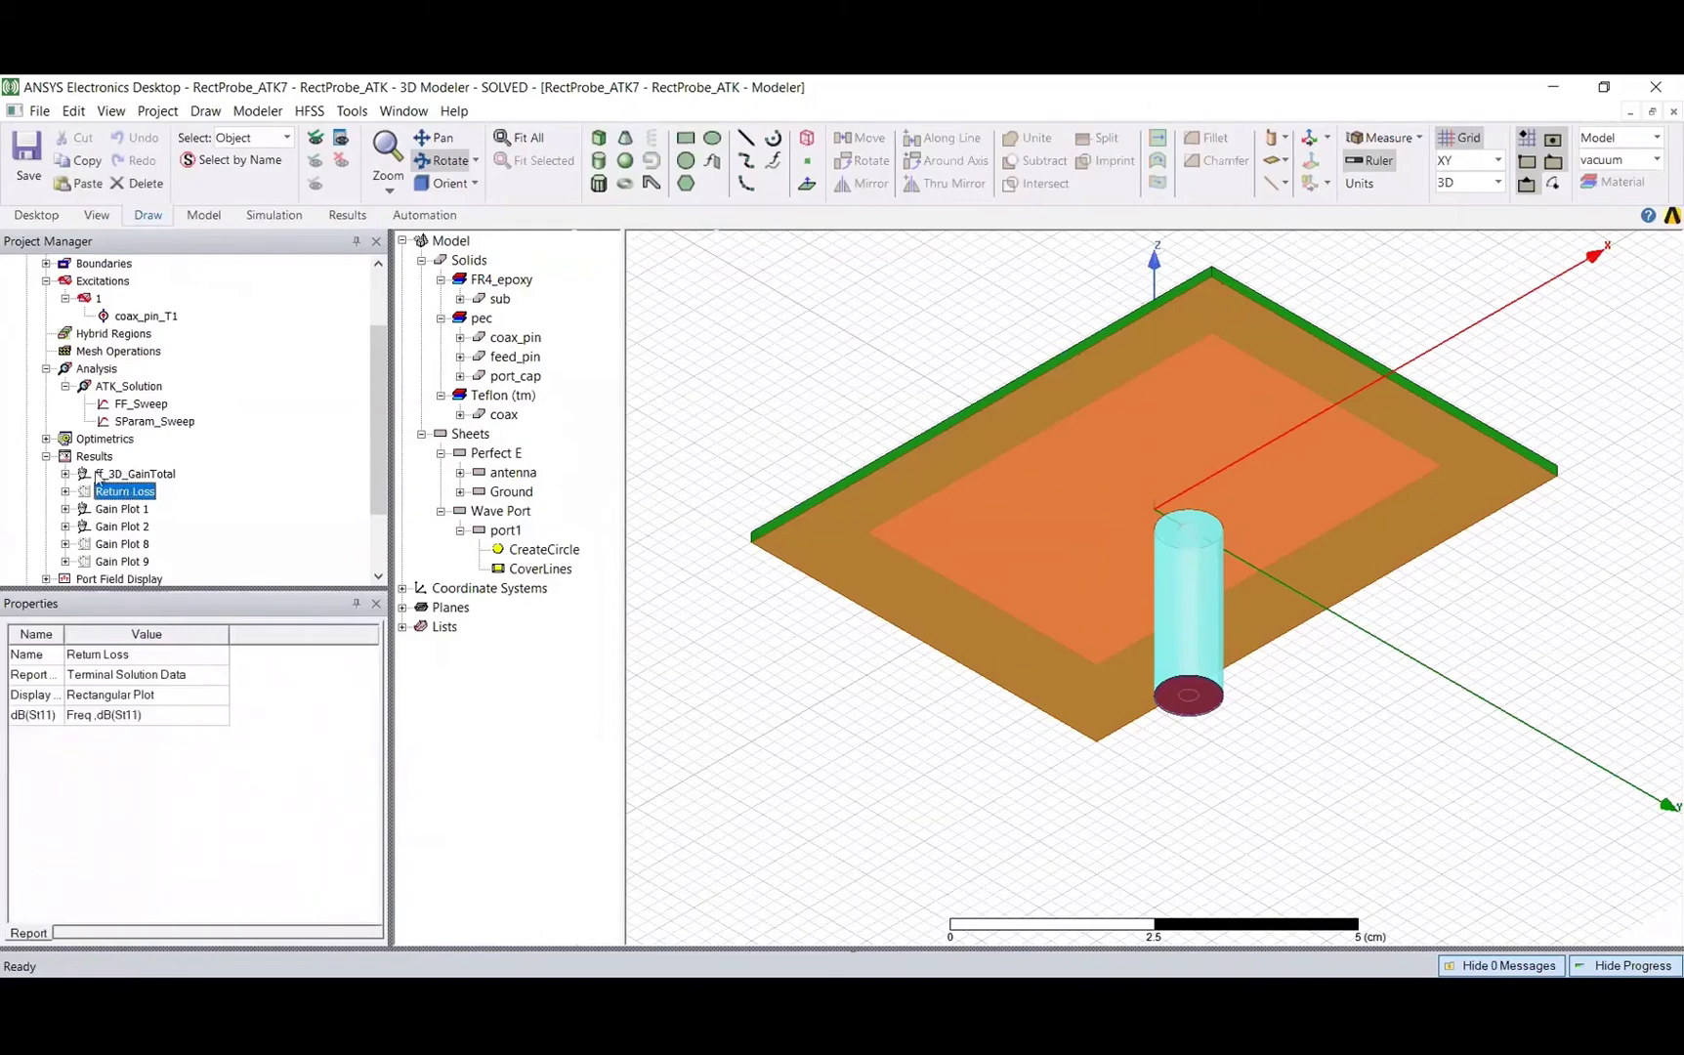
pyautogui.click(95, 456)
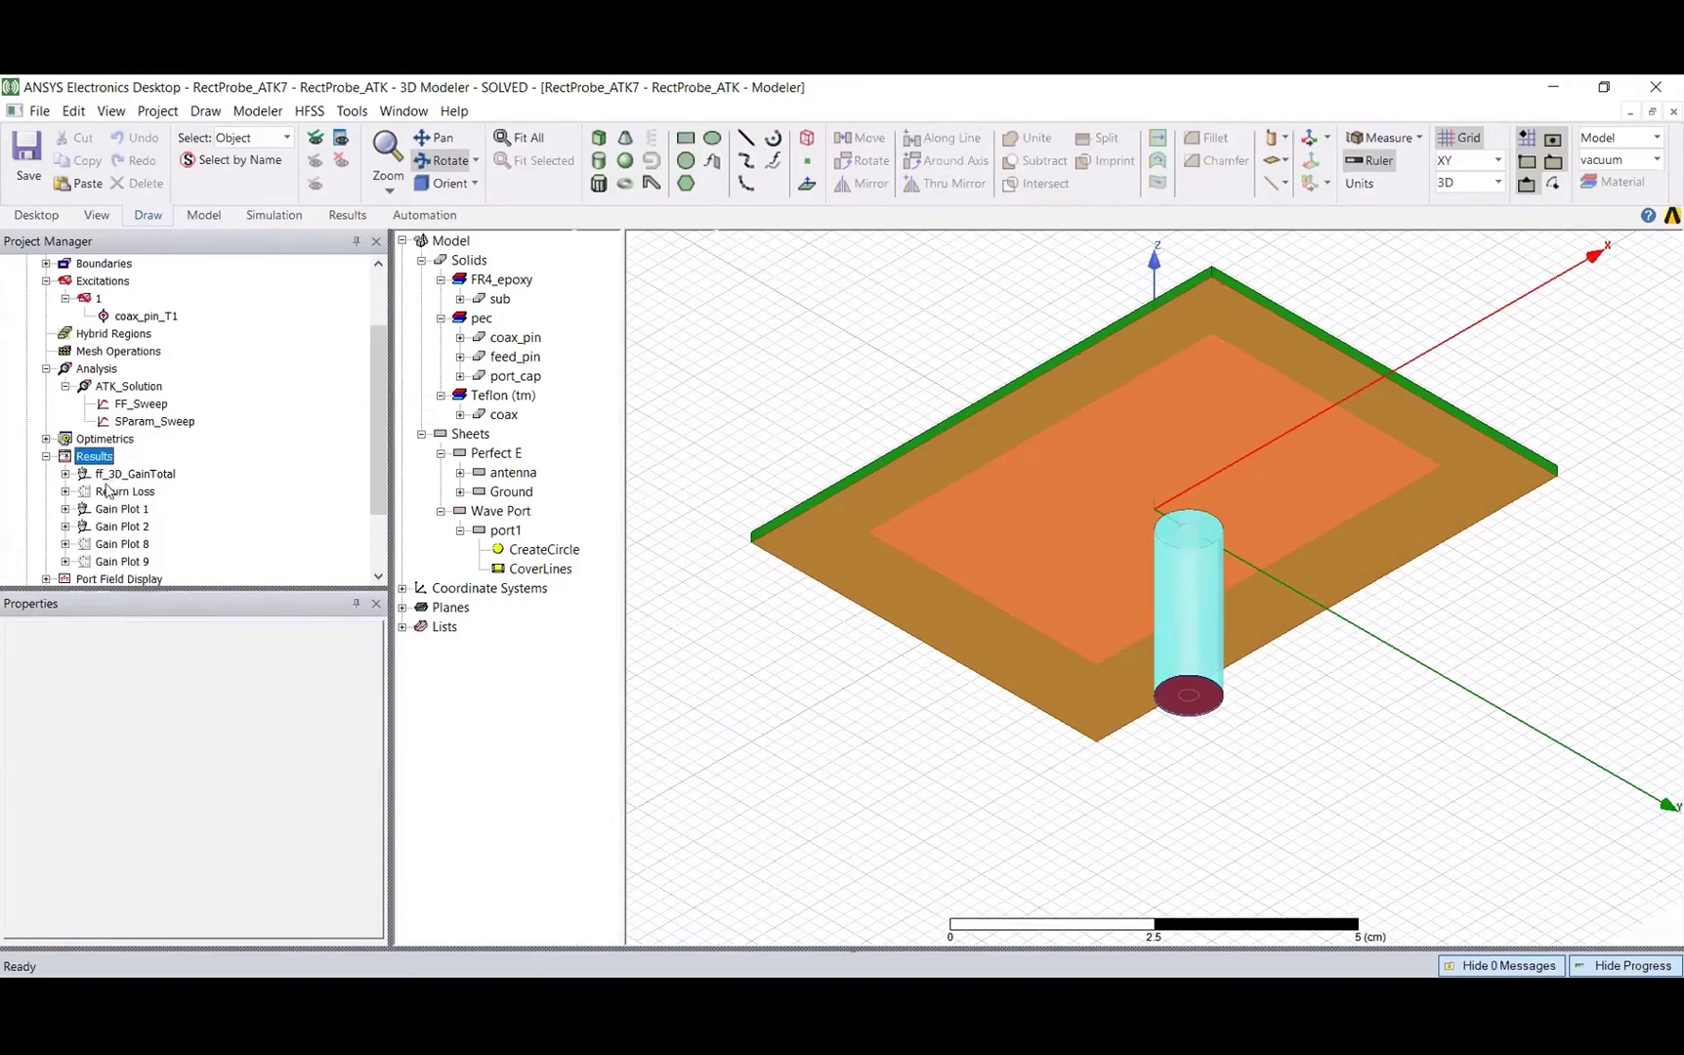
# - Open the Return Loss report and the ff_3D_GainTotal 3D polar plot to examine their curves and radiation pattern
pyautogui.doubleClick(109, 491)
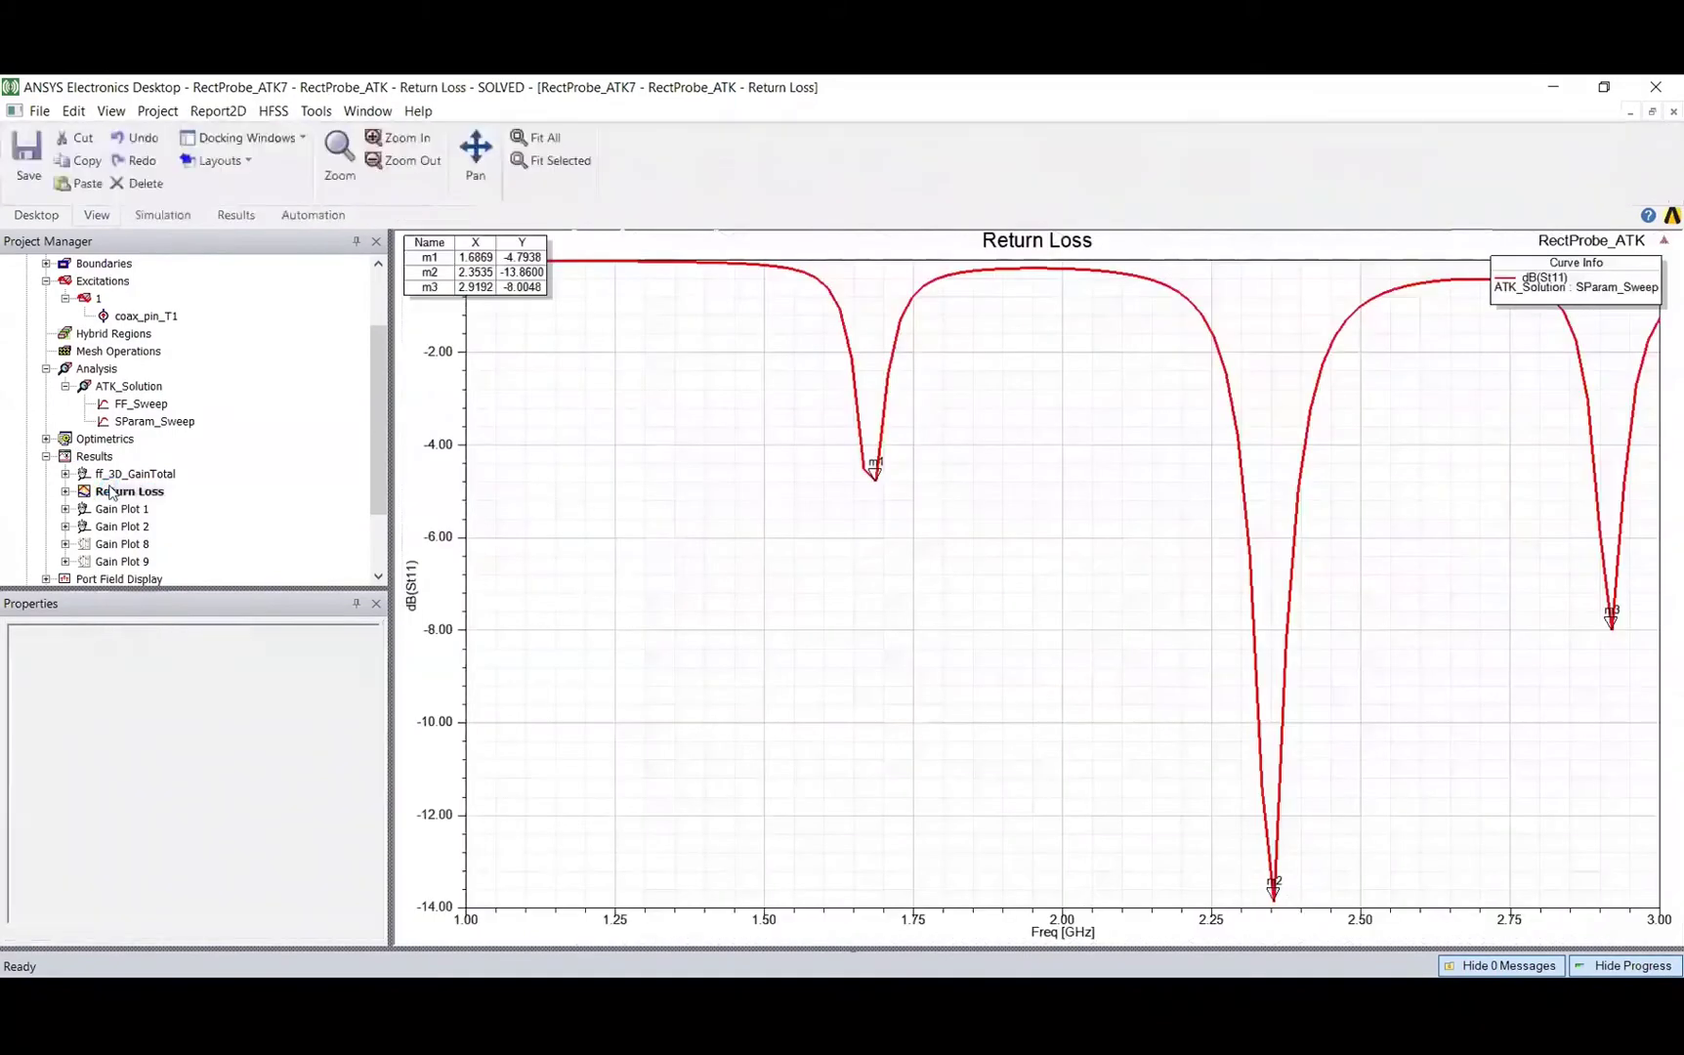
pyautogui.click(116, 475)
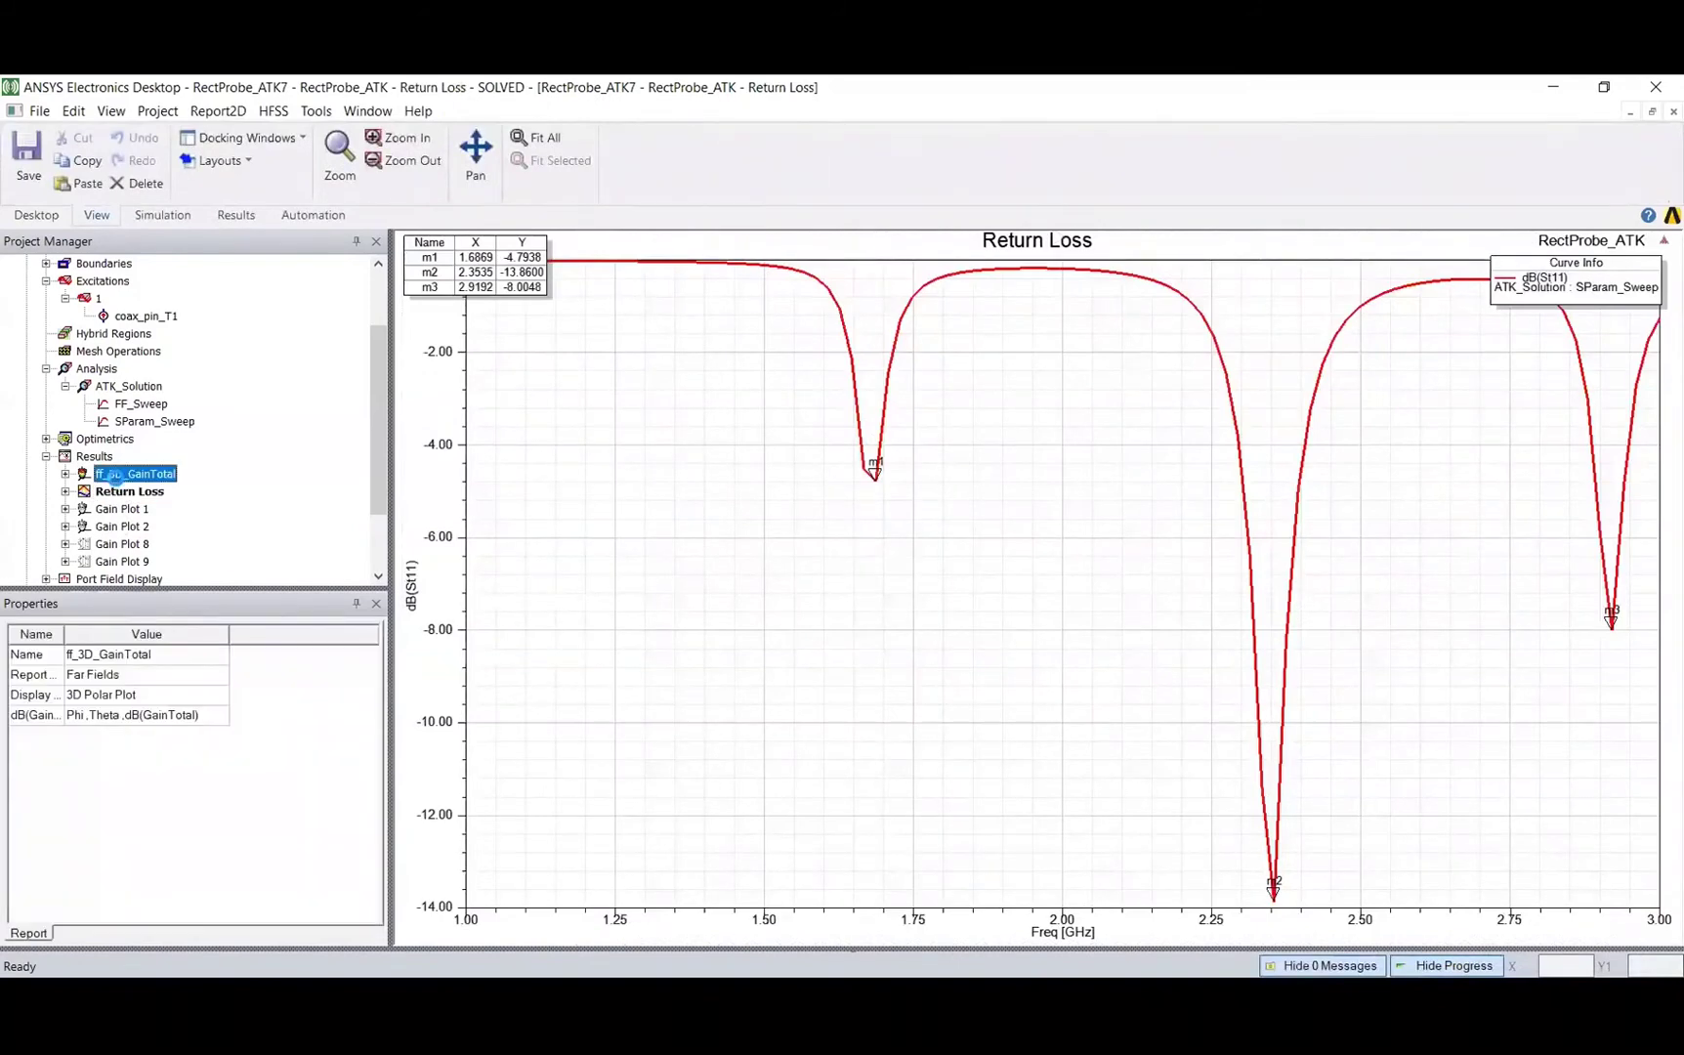
pyautogui.doubleClick(115, 475)
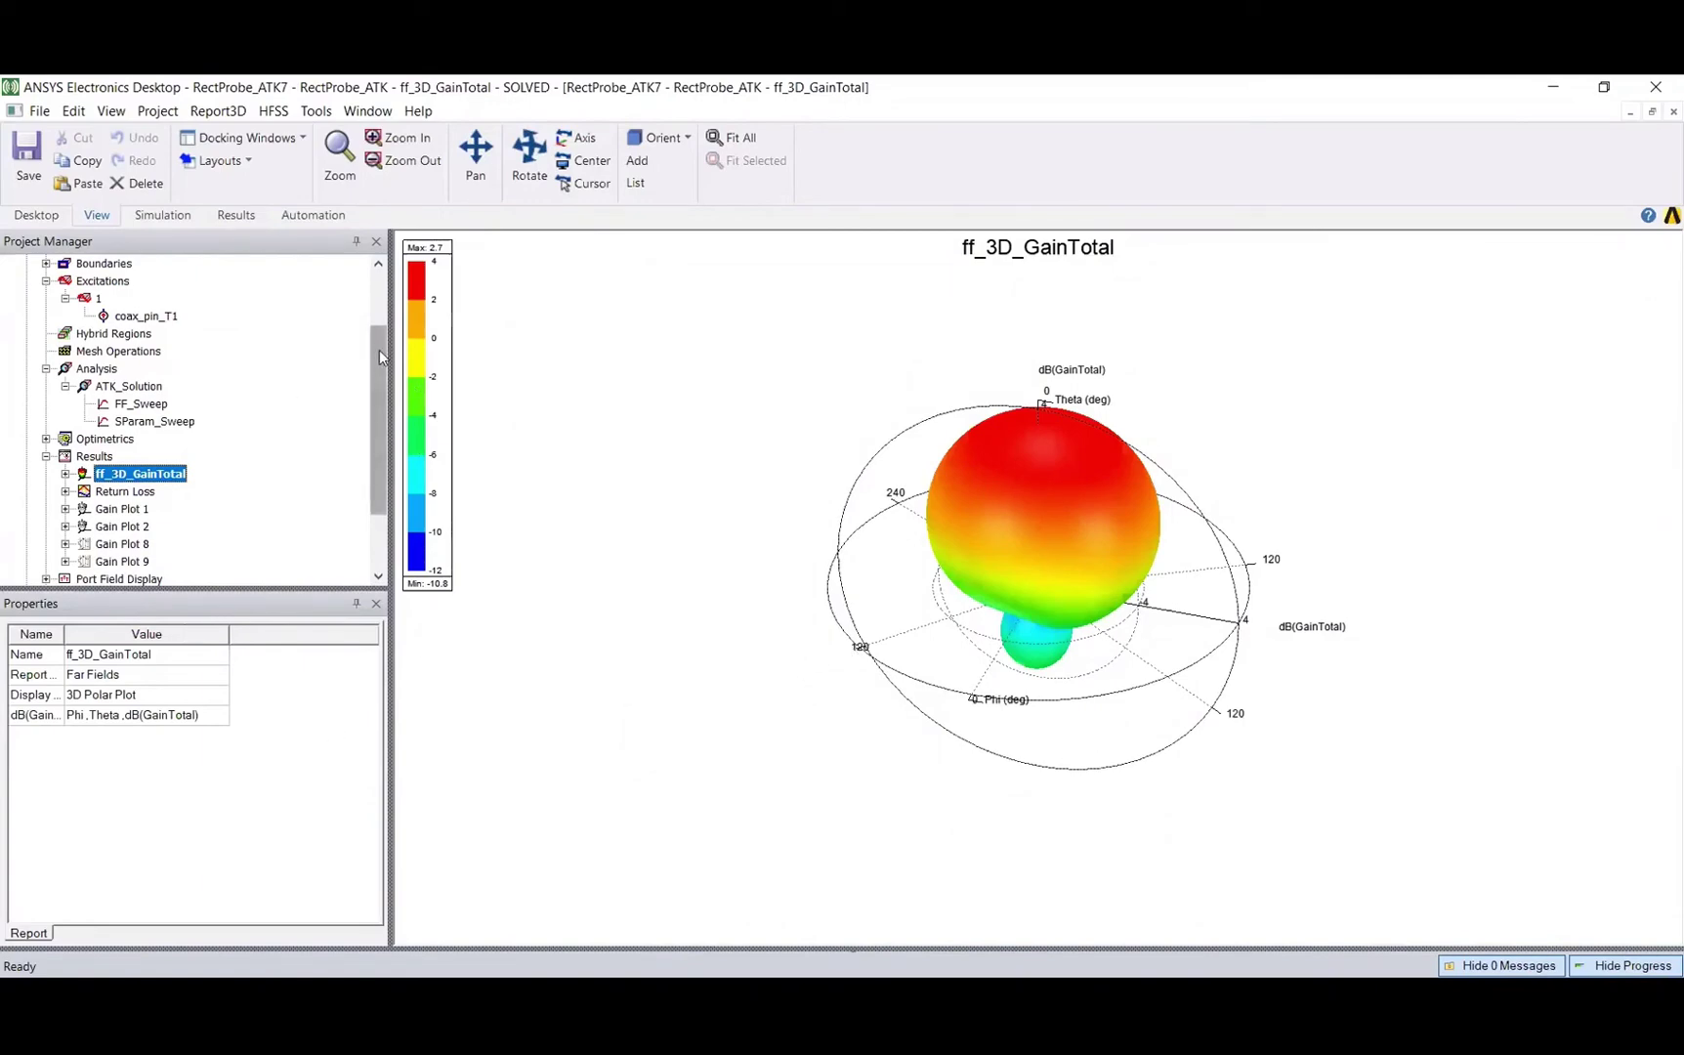
# - Look over the solved design's remaining result reports and open Gain Plot 1 to view its 3D gain pattern
pyautogui.moveTo(379, 349); pyautogui.dragTo(372, 310)
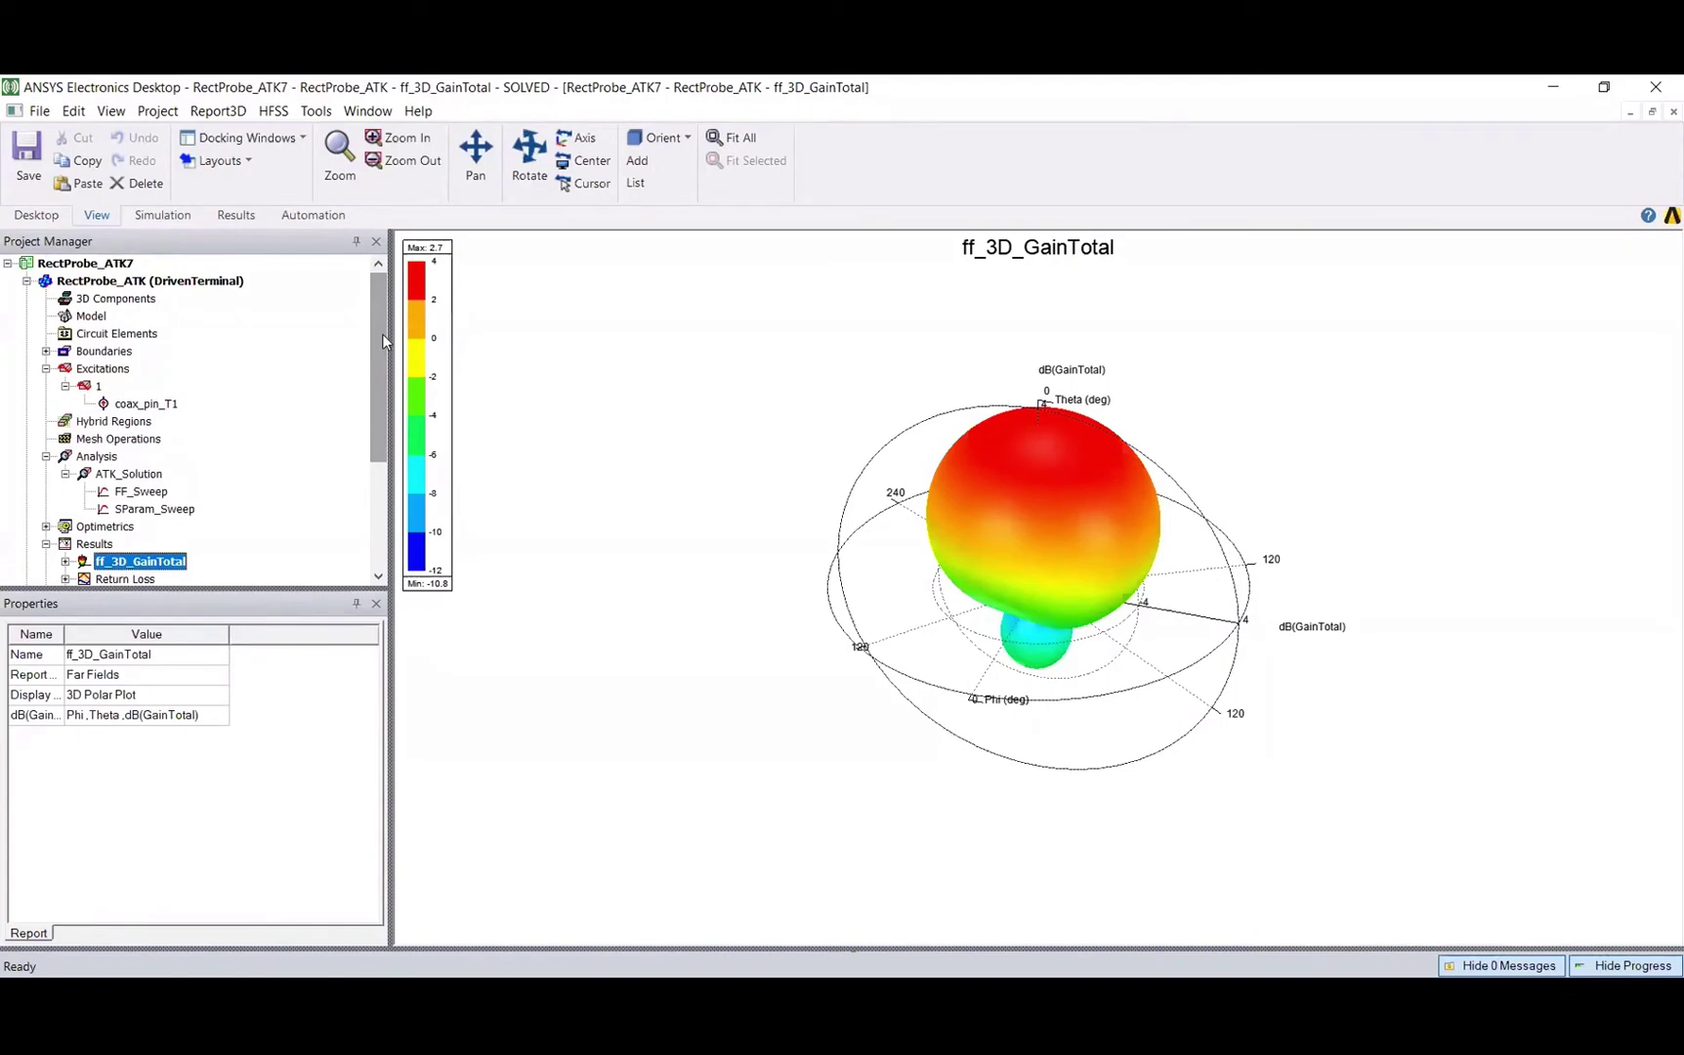
pyautogui.scroll(-1, 111, 577)
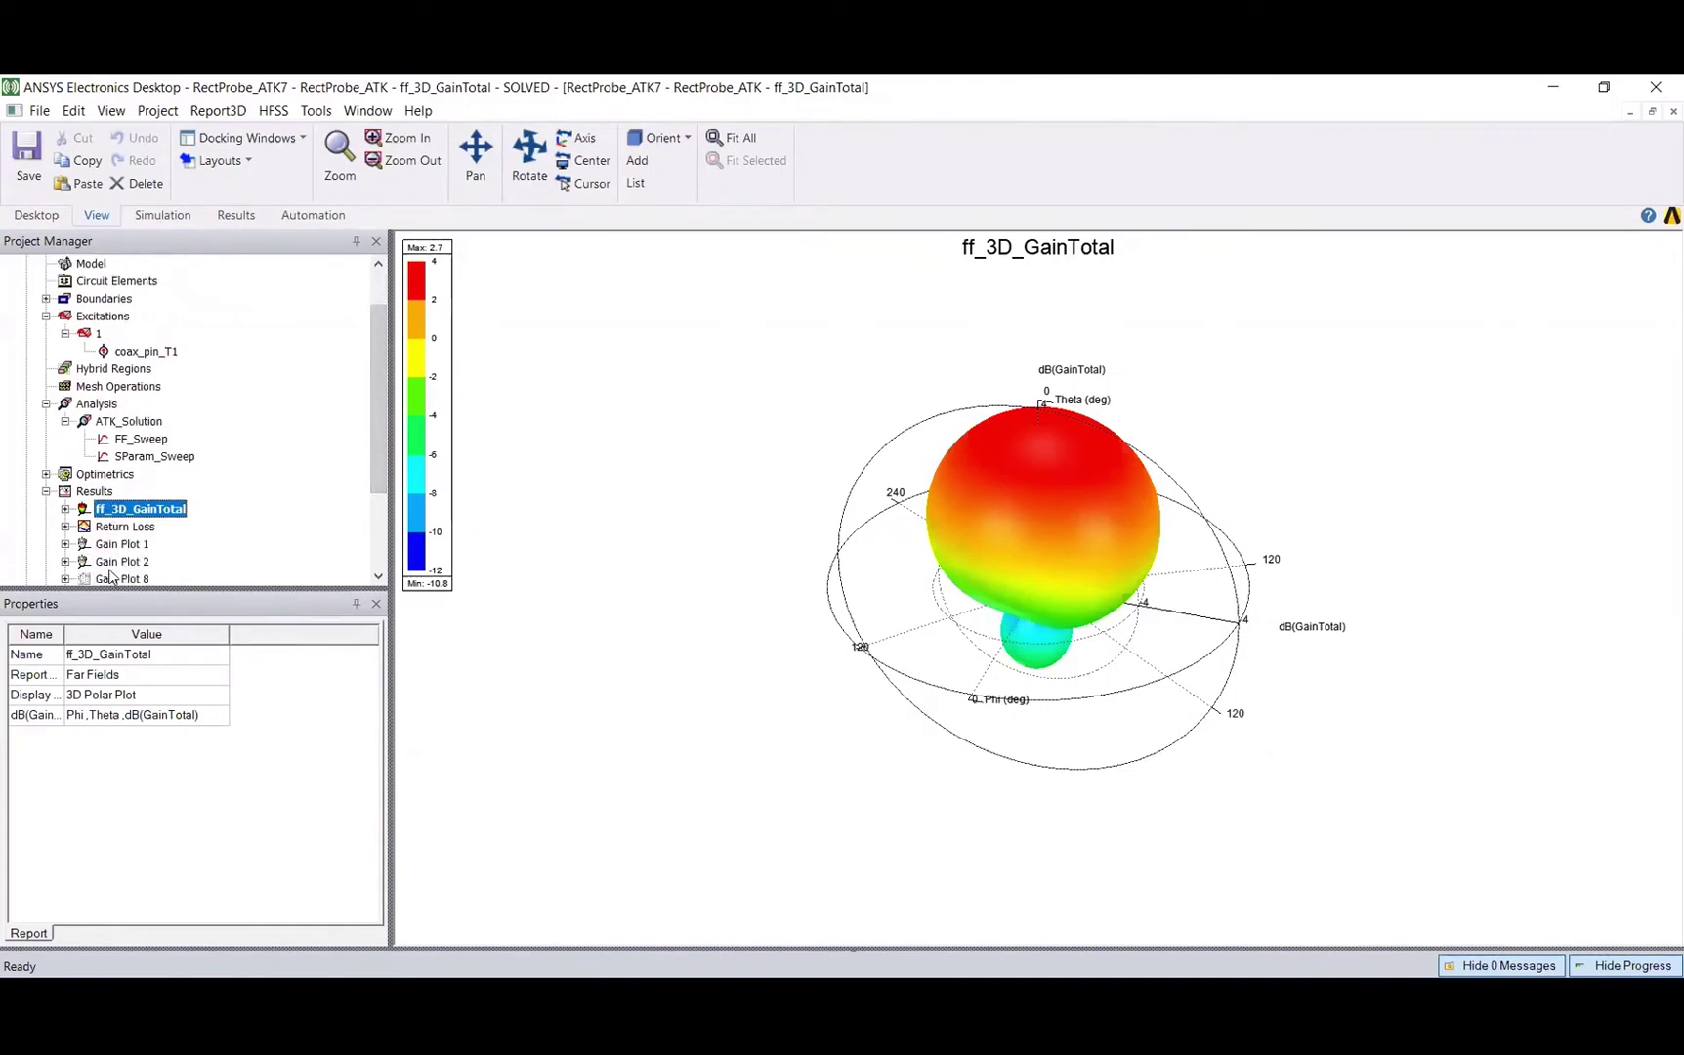
pyautogui.scroll(-3, 111, 576)
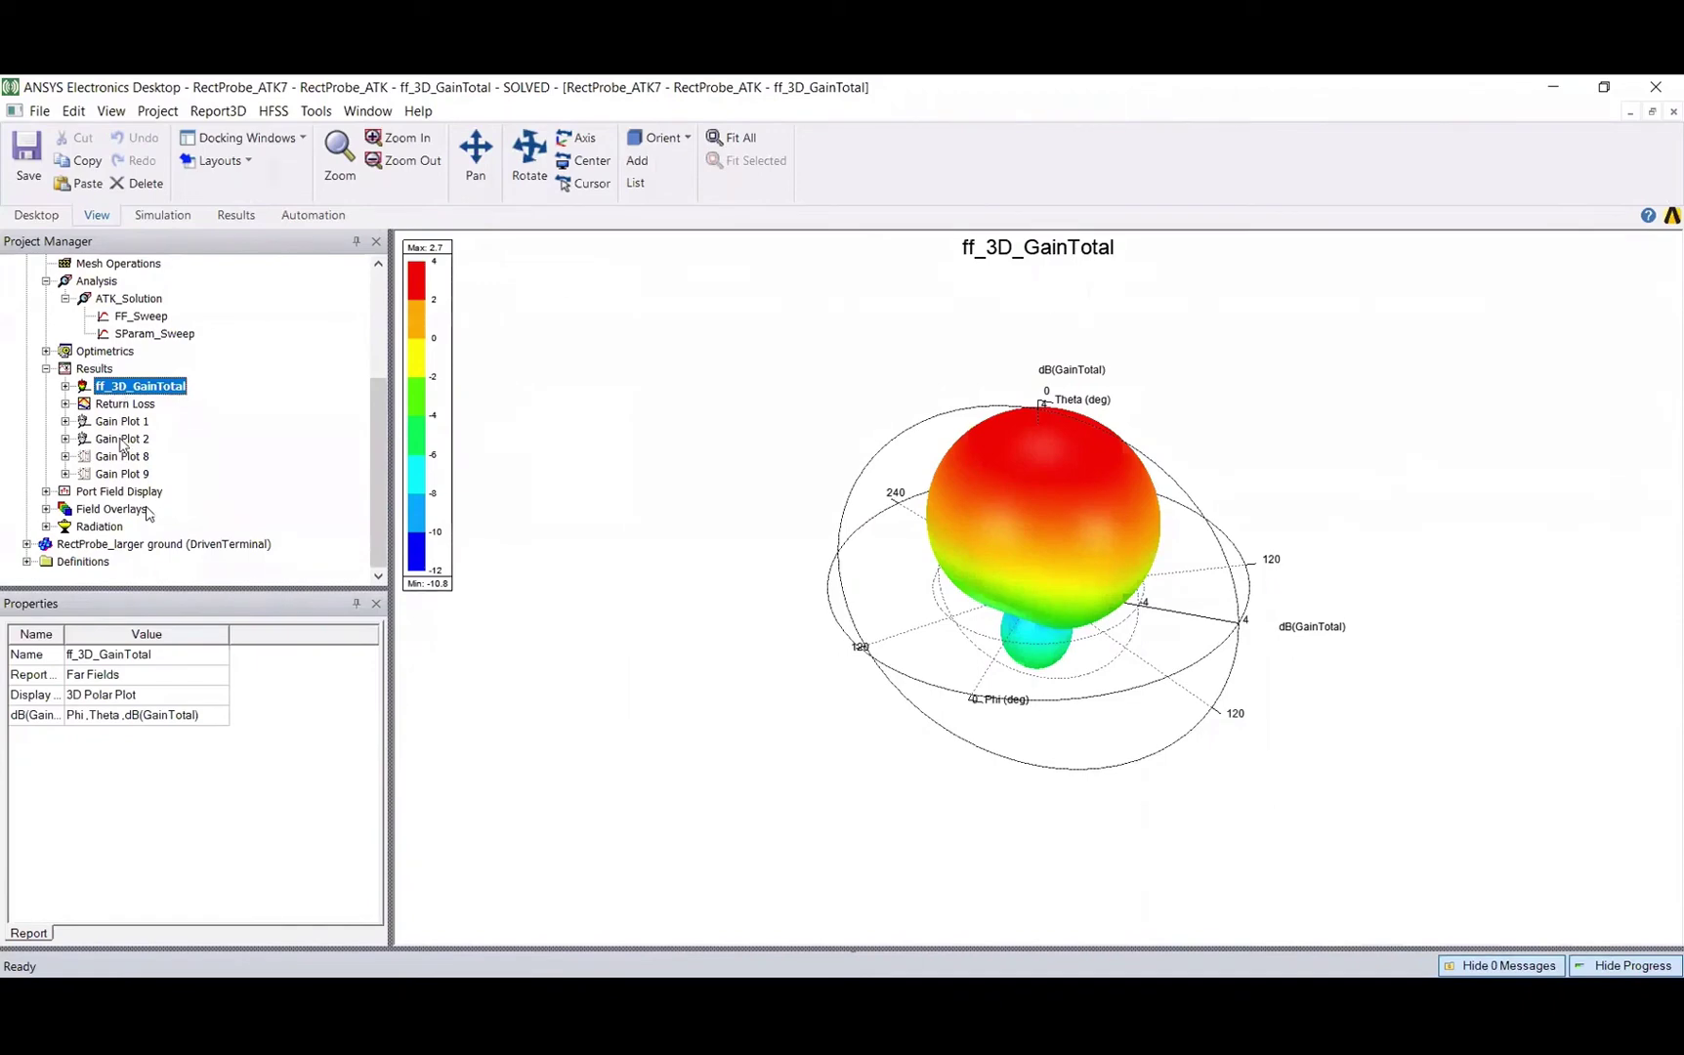
pyautogui.doubleClick(122, 422)
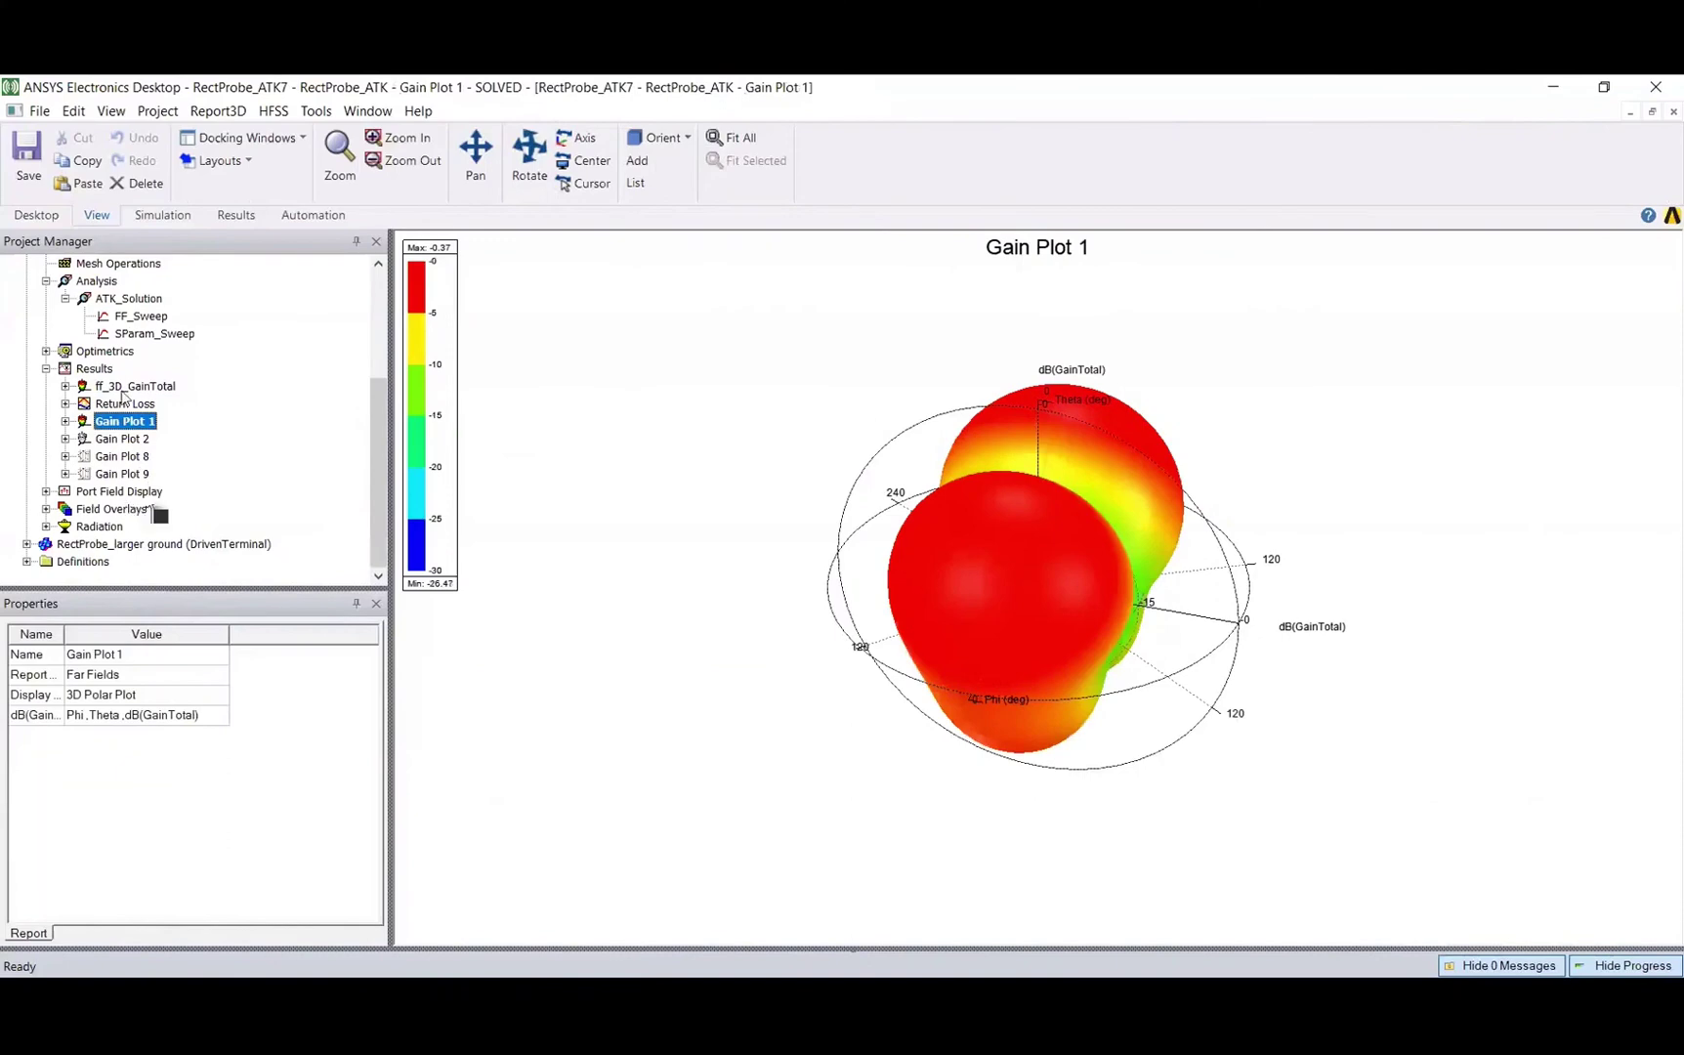
# - Check the plot types offered for far fields reports, and start a rectangular plot of terminal solution data from Results
pyautogui.rightClick(78, 369)
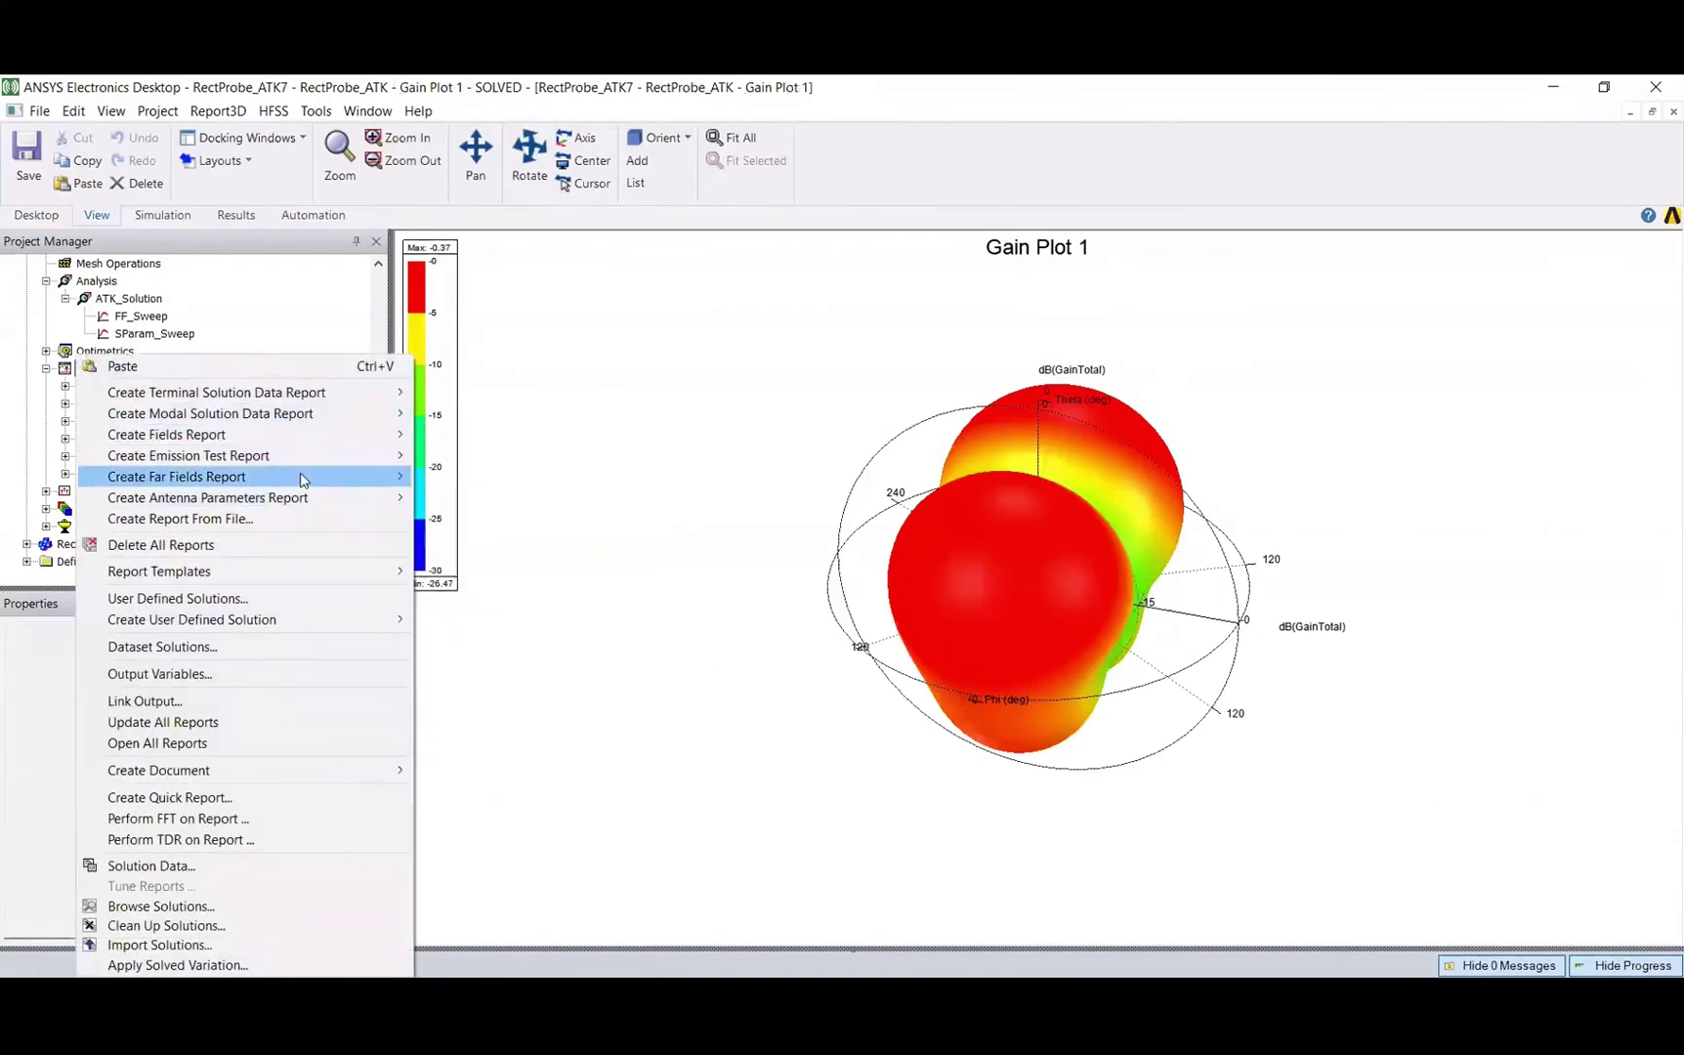
pyautogui.moveTo(350, 486)
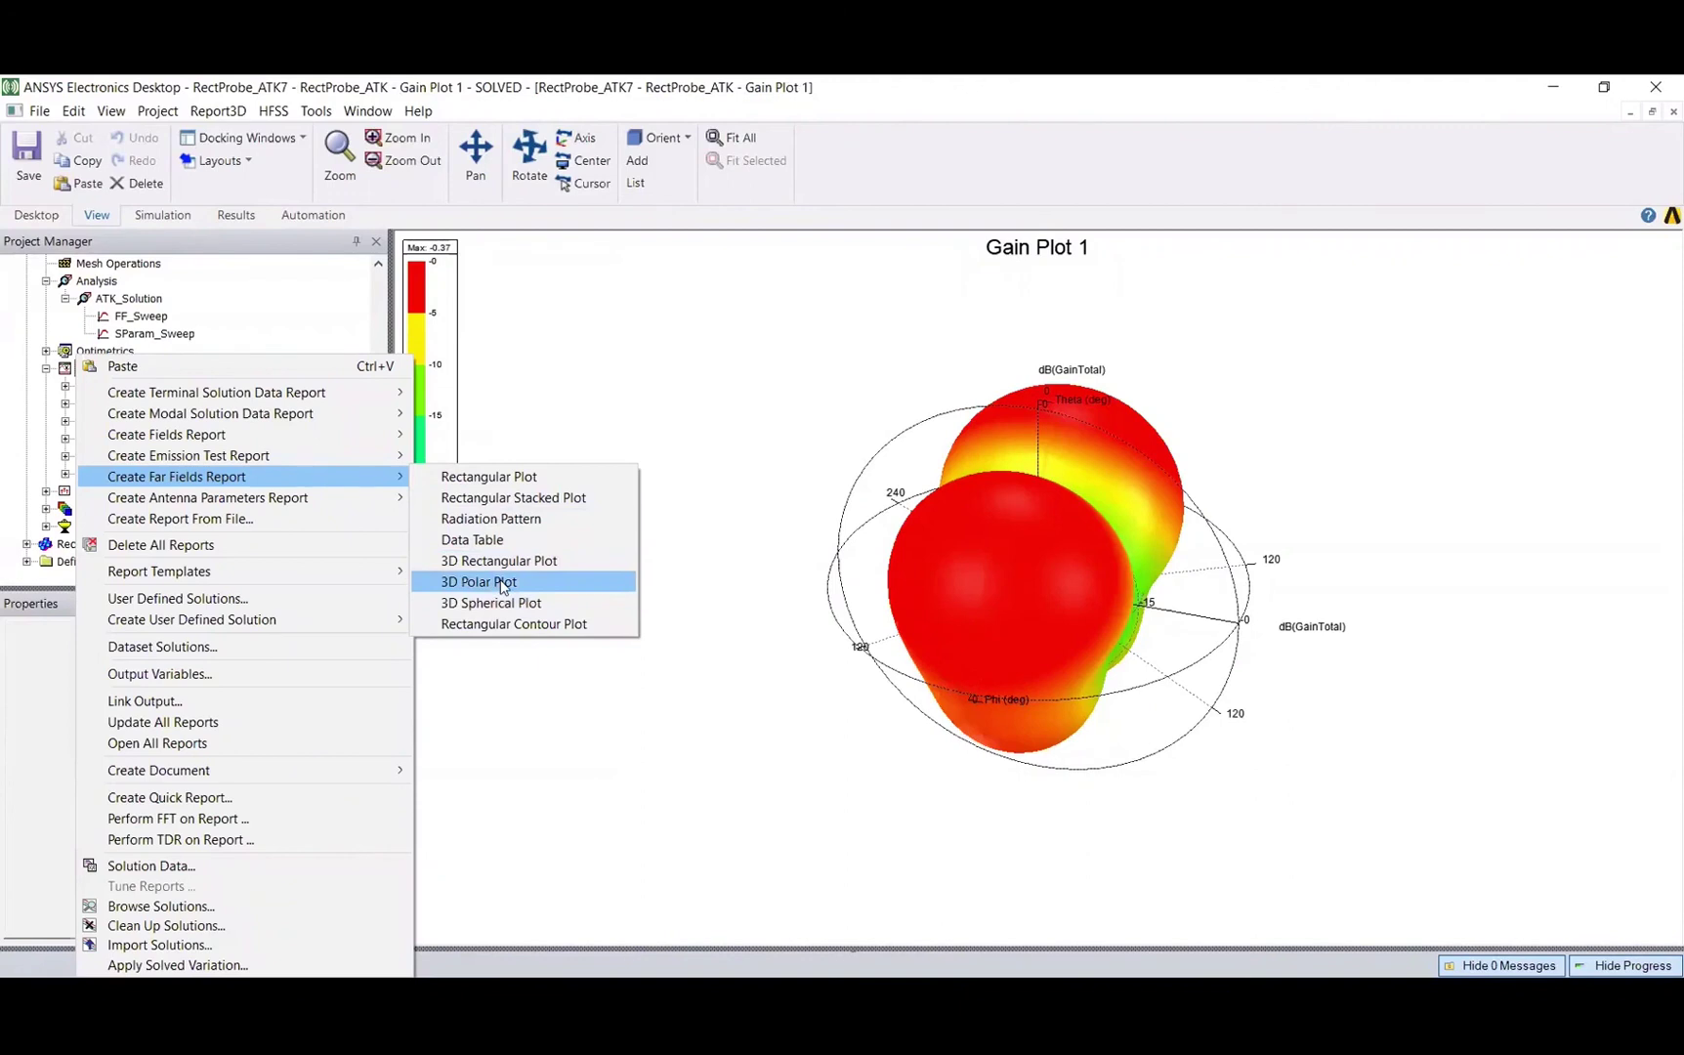
pyautogui.moveTo(289, 396)
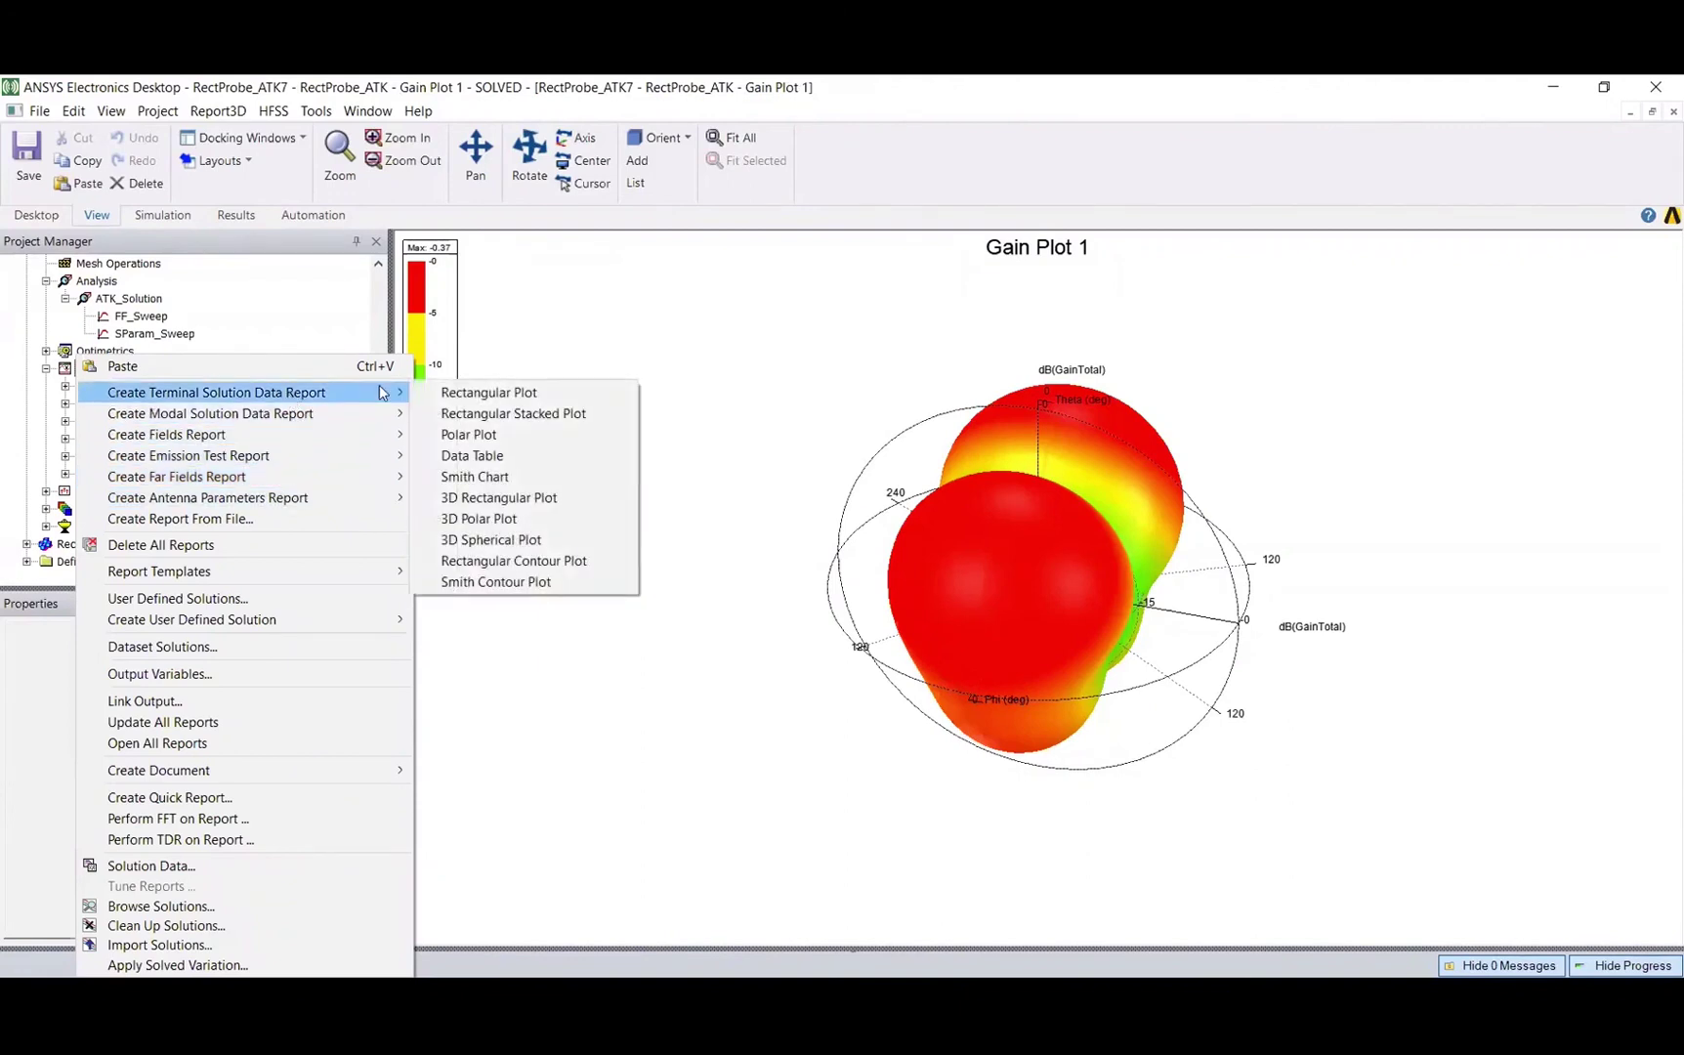
pyautogui.click(476, 395)
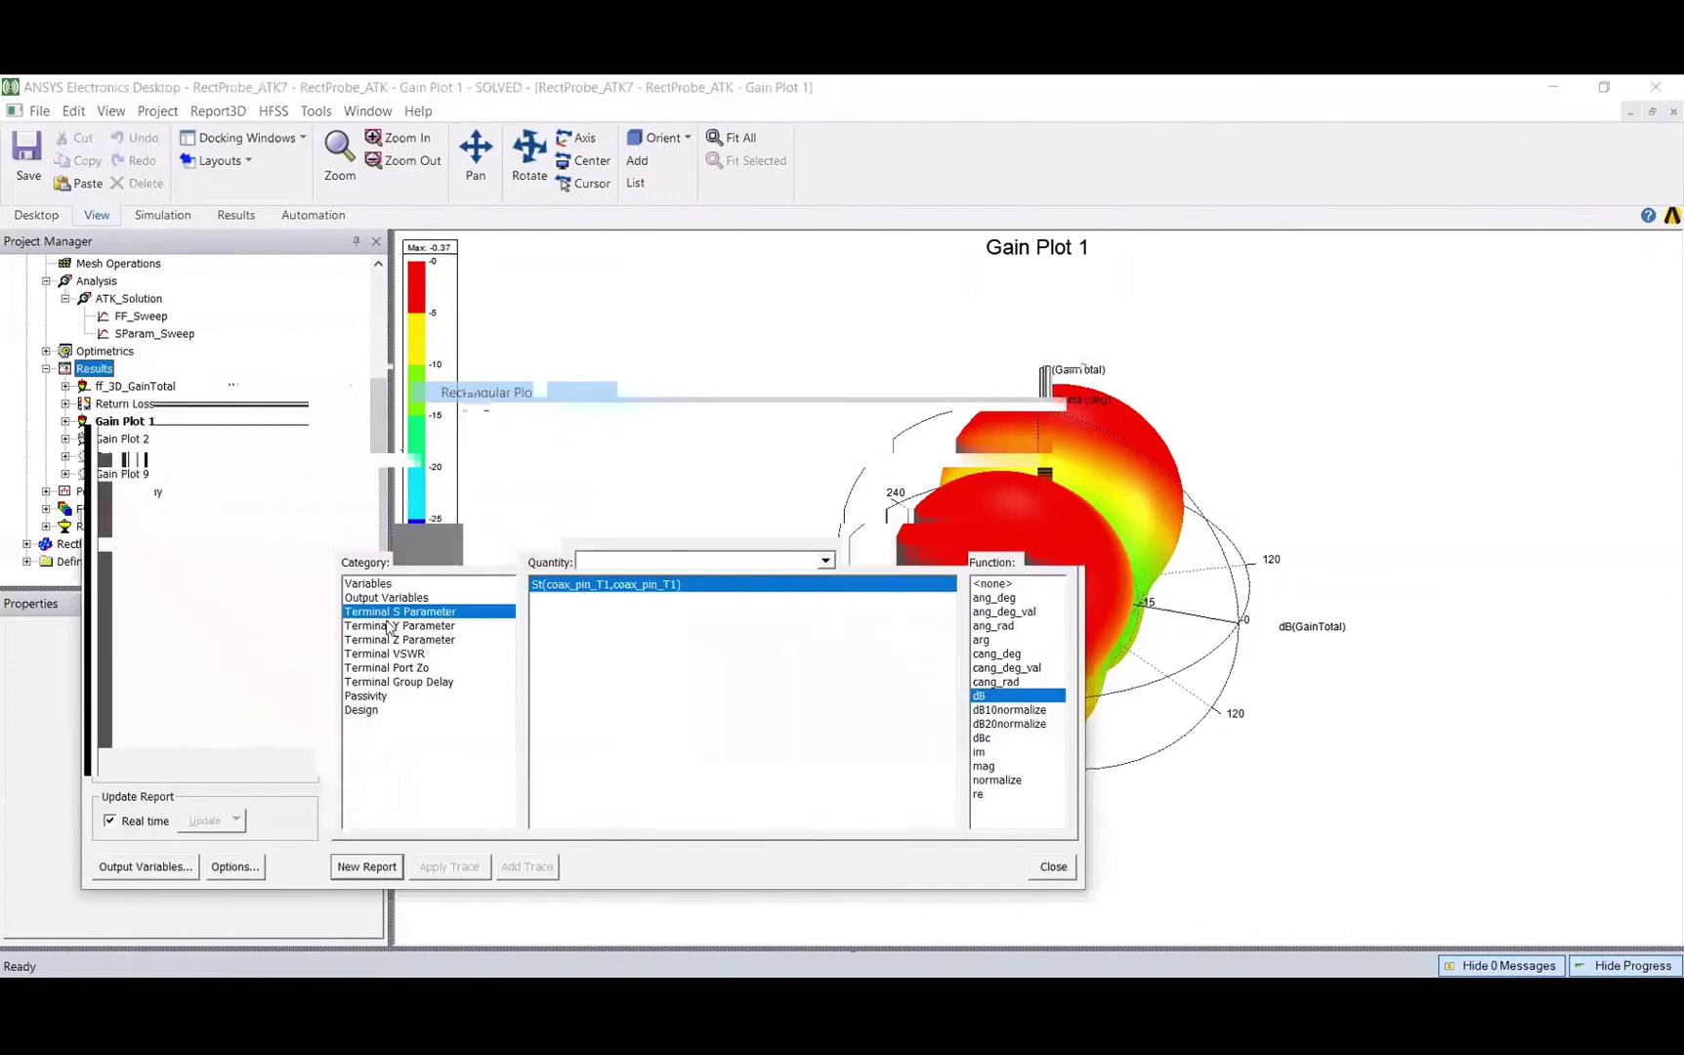
# - Review the Terminal Y Parameter, Z Parameter, VSWR and Port Zo categories and their quantities for the new report
pyautogui.click(395, 626)
pyautogui.click(400, 640)
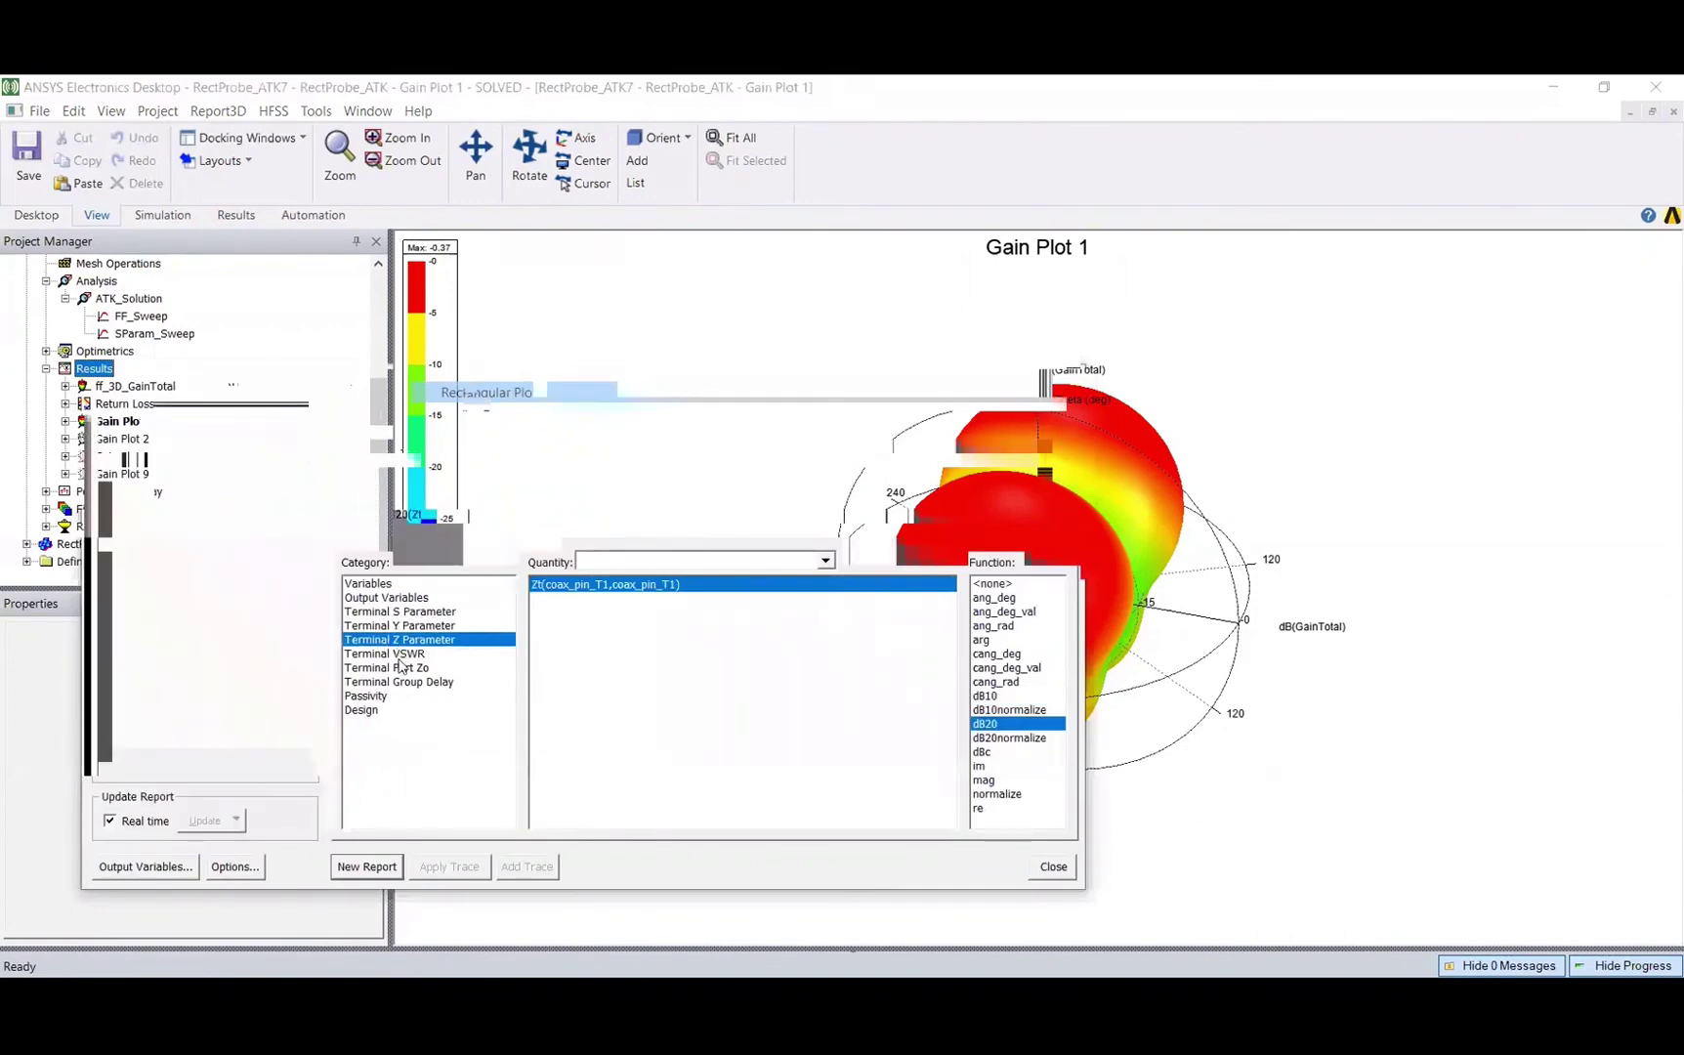
pyautogui.click(403, 654)
pyautogui.click(405, 668)
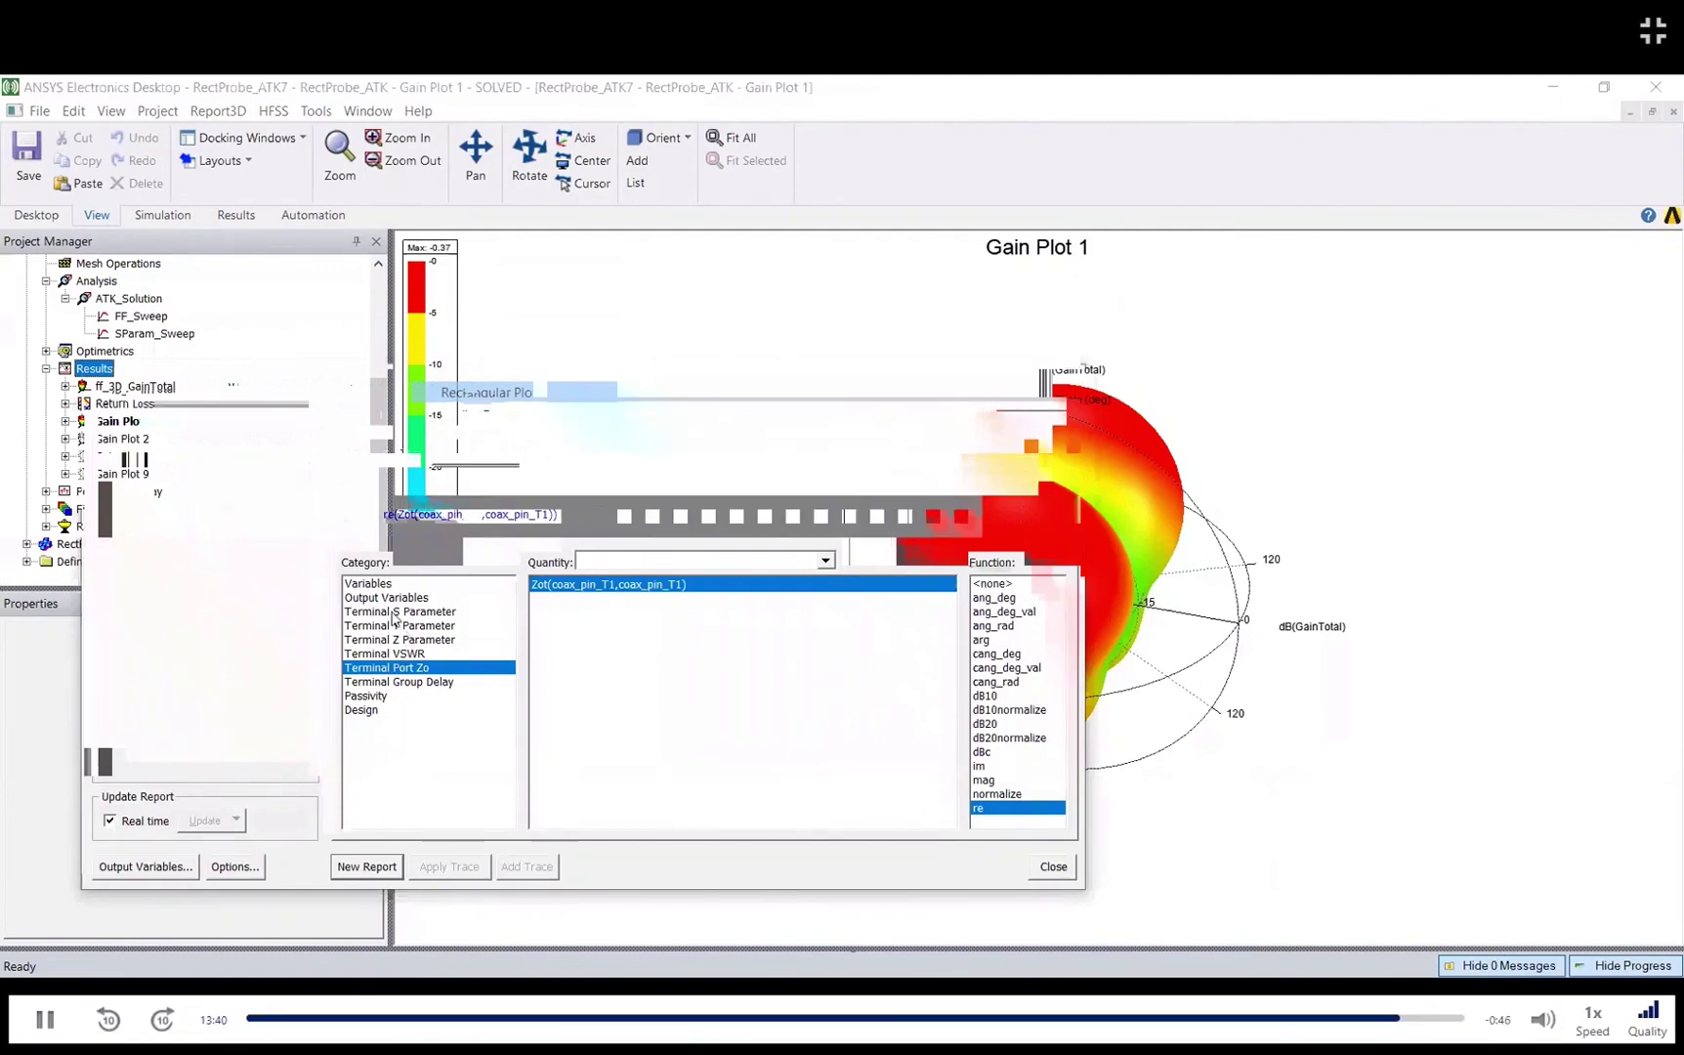
pyautogui.click(406, 626)
pyautogui.click(406, 641)
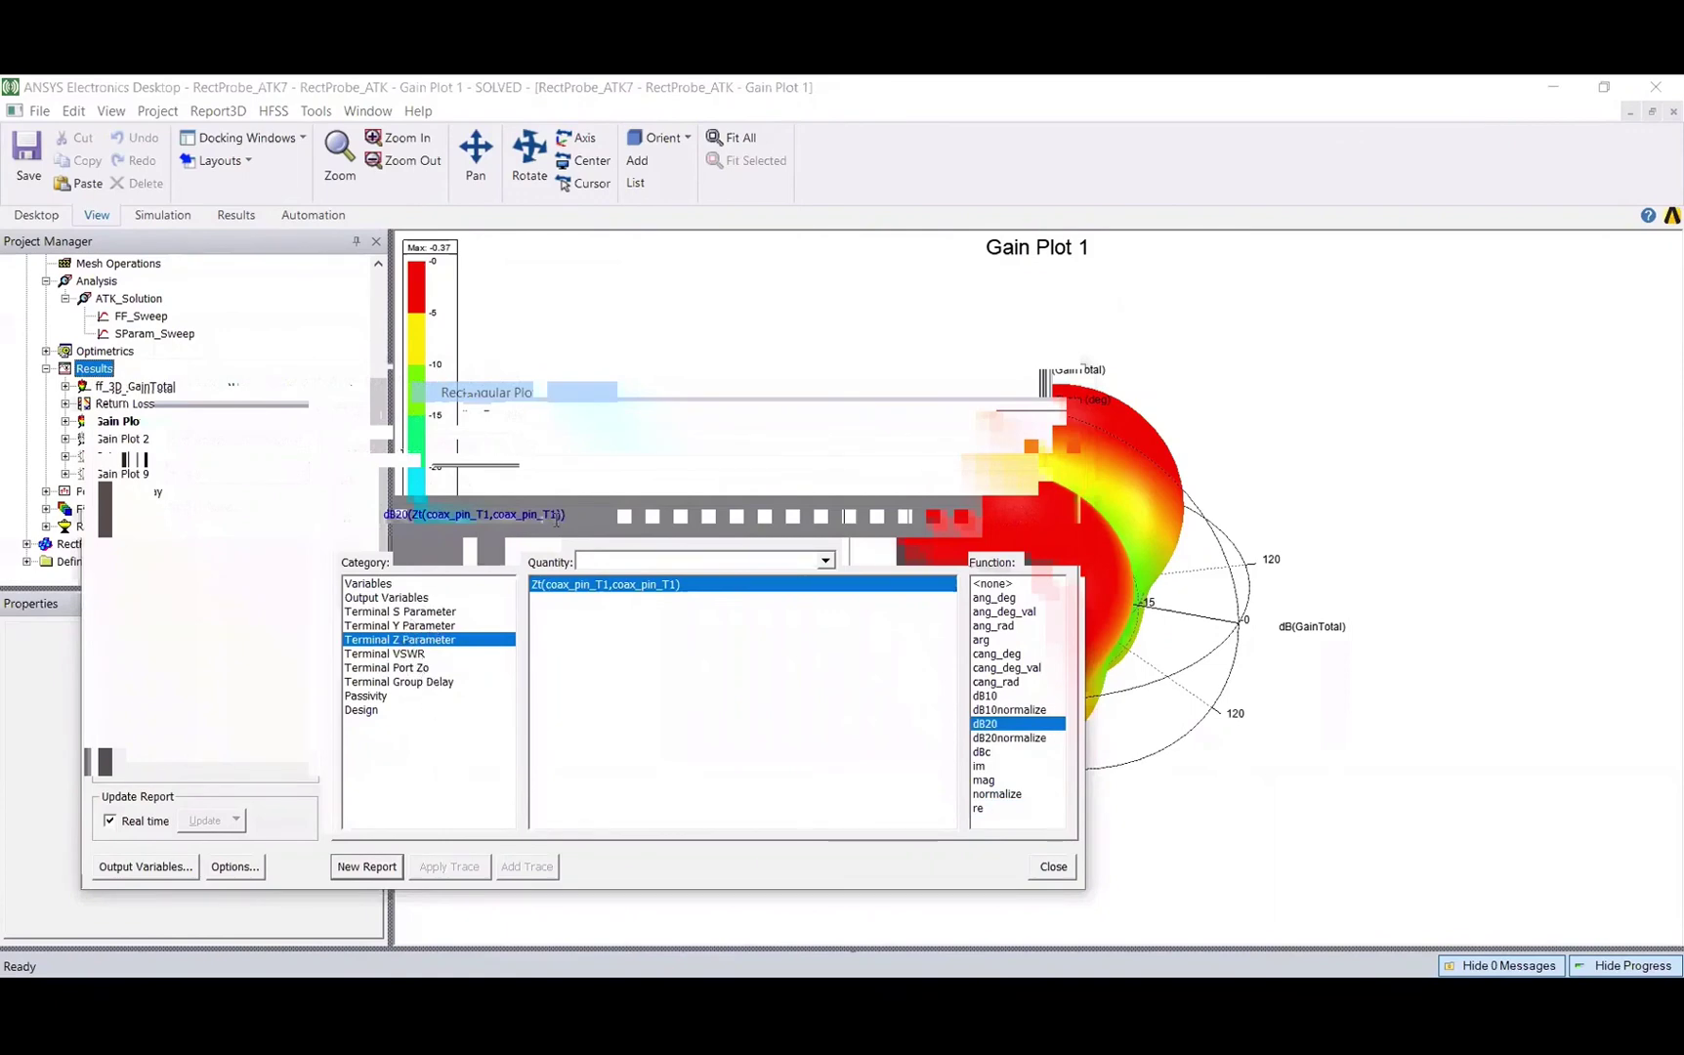
# - Create a Terminal S Parameter report of dB(St(coax_pin_T1,coax_pin_T1)) over frequency, using all values of patchX
pyautogui.click(438, 612)
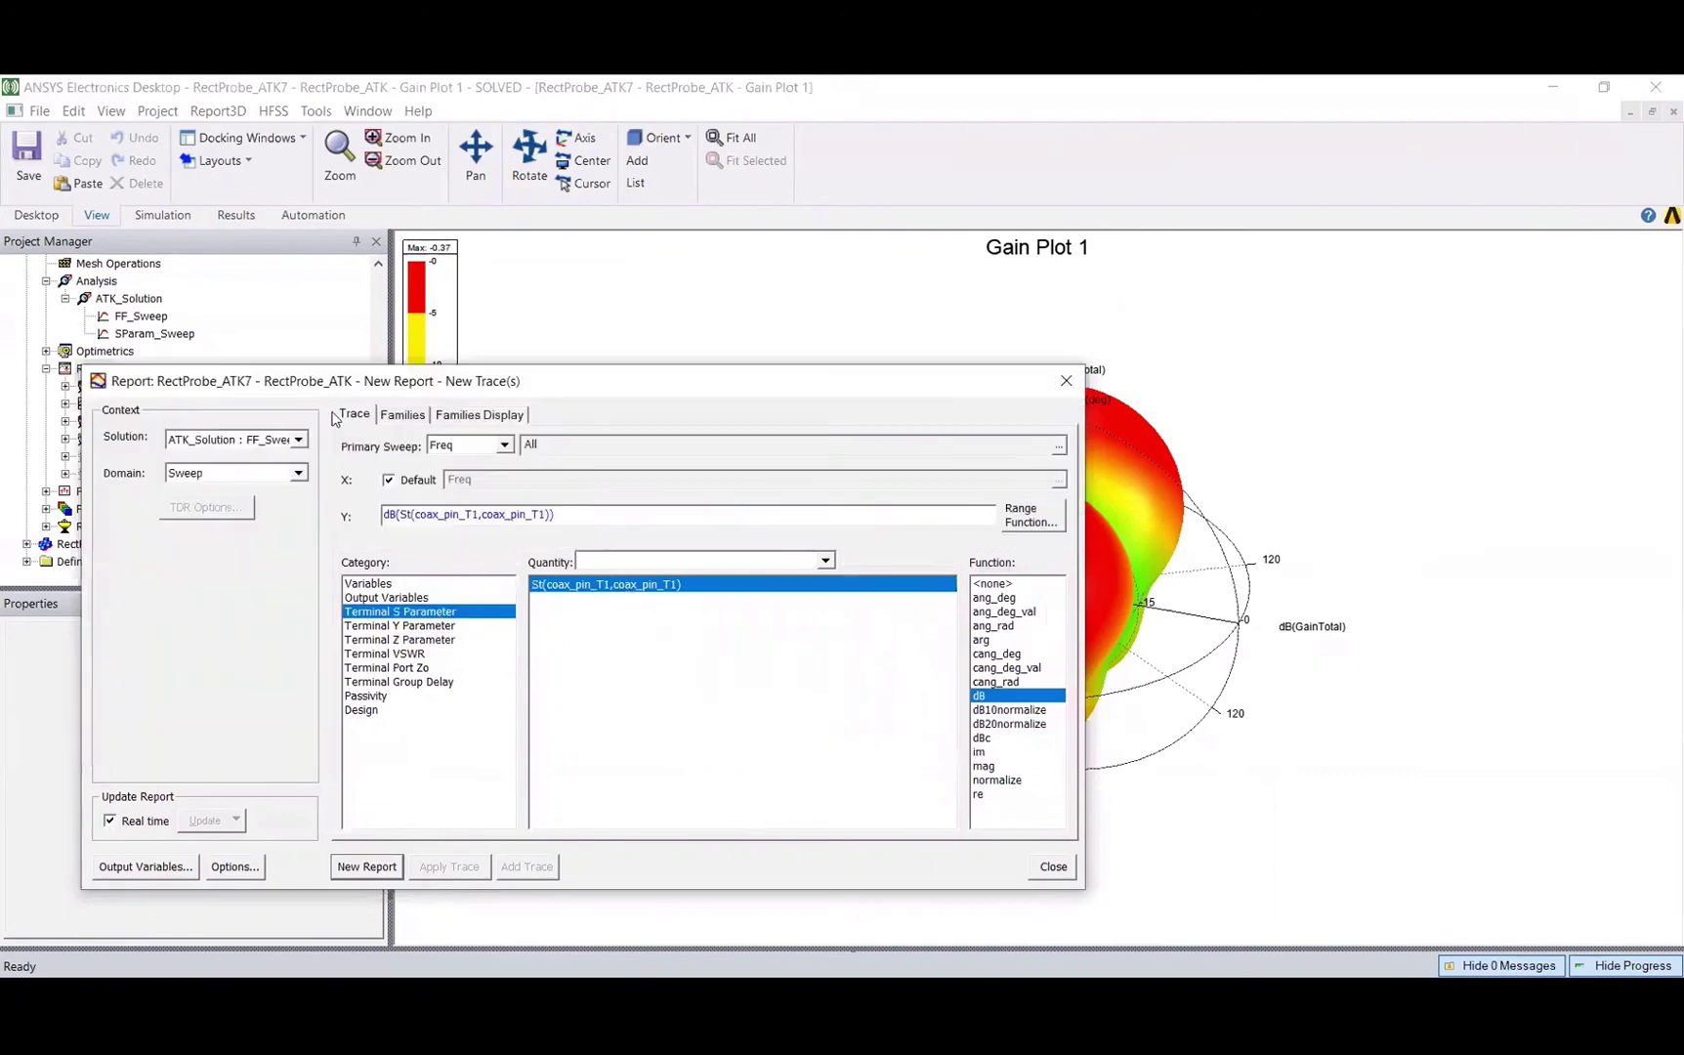
pyautogui.click(403, 414)
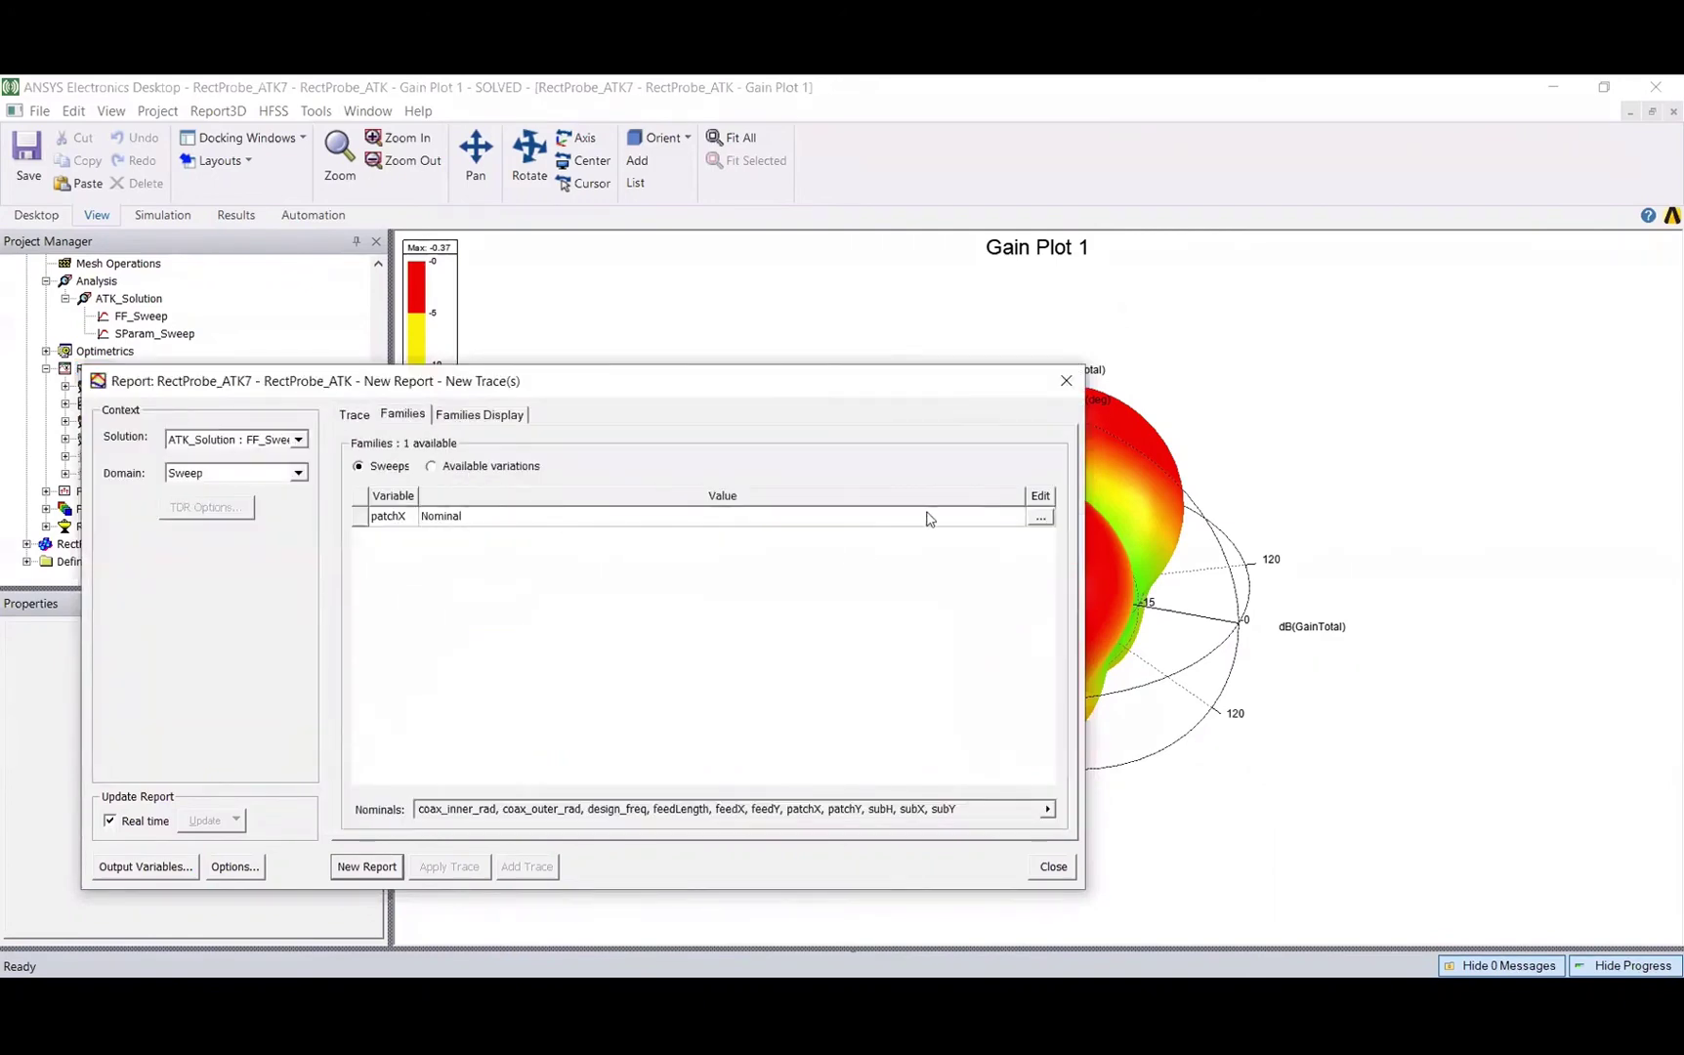
pyautogui.click(1041, 518)
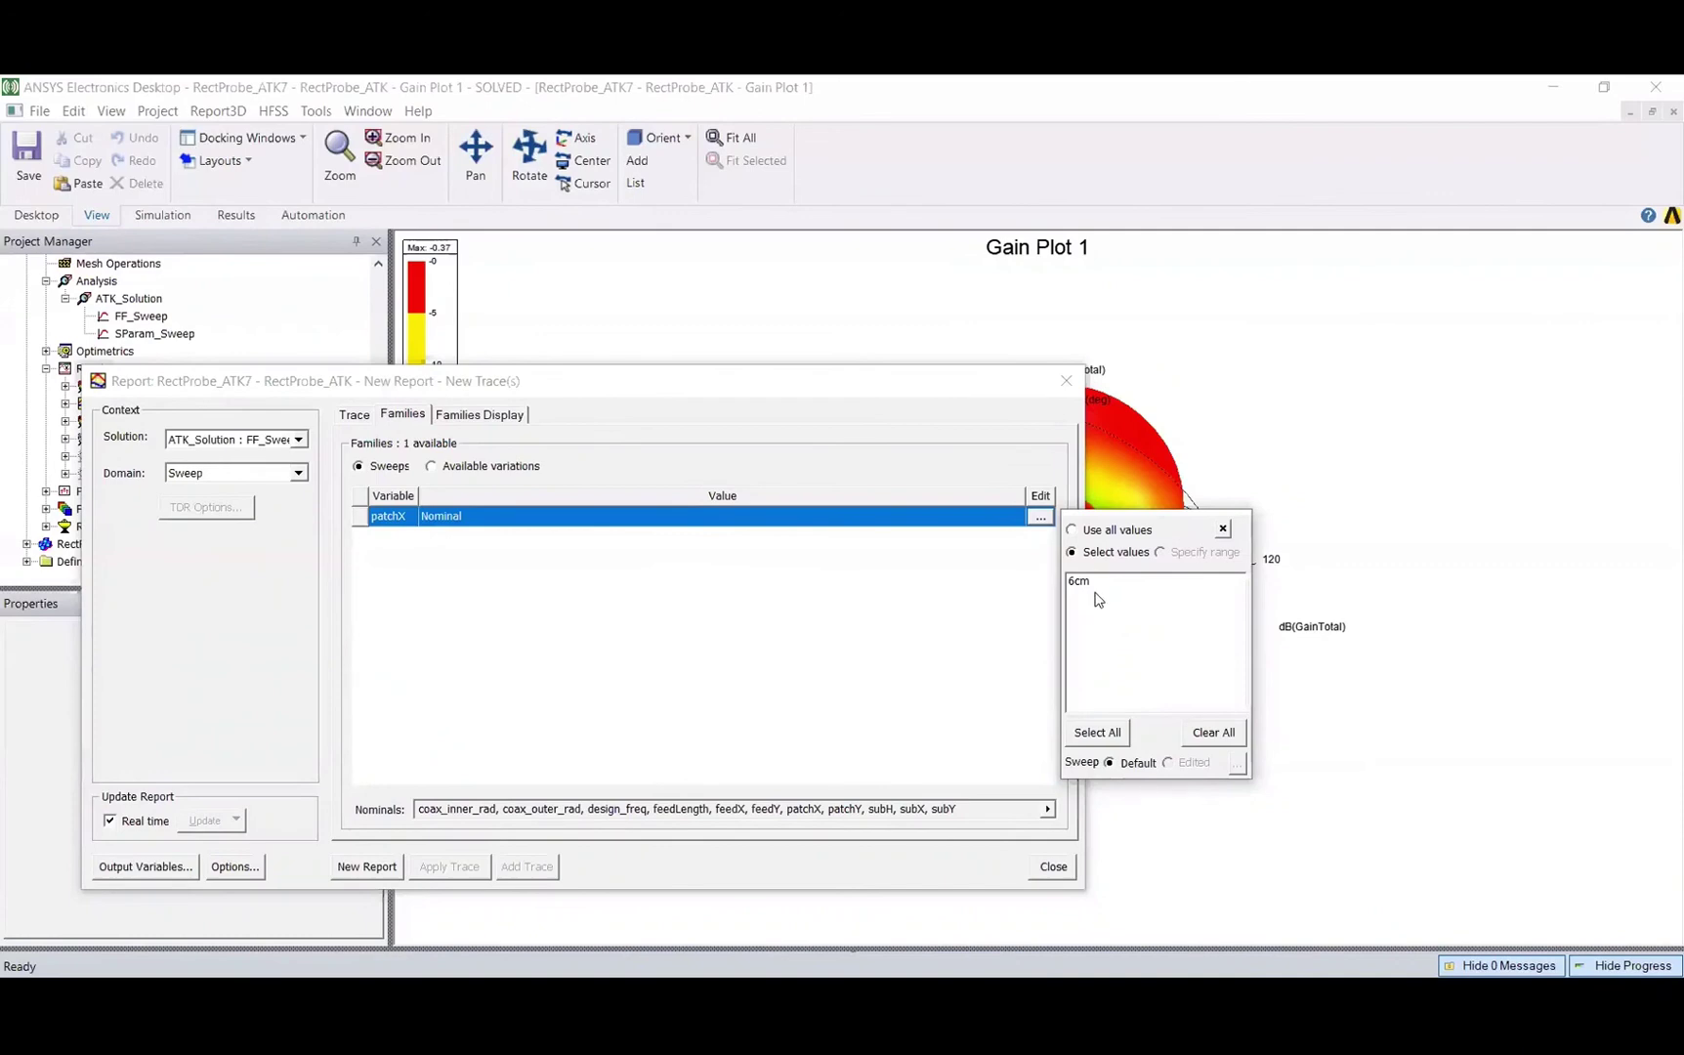
pyautogui.click(1100, 532)
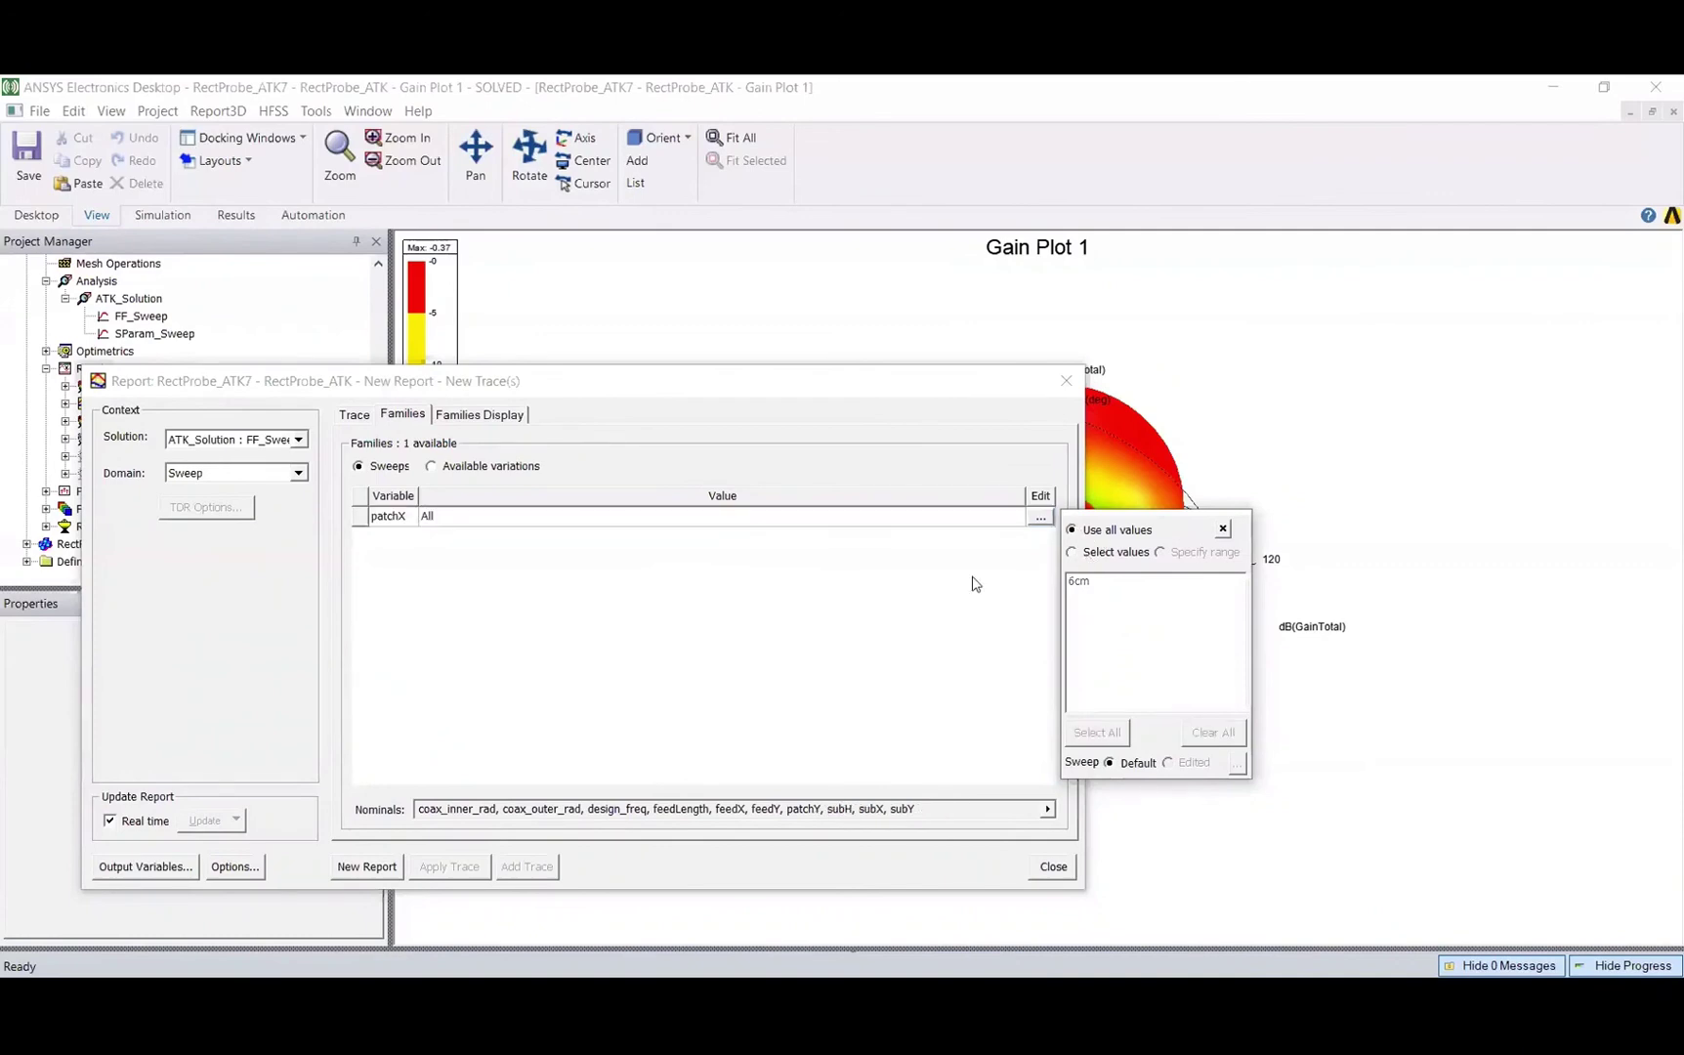
pyautogui.click(375, 865)
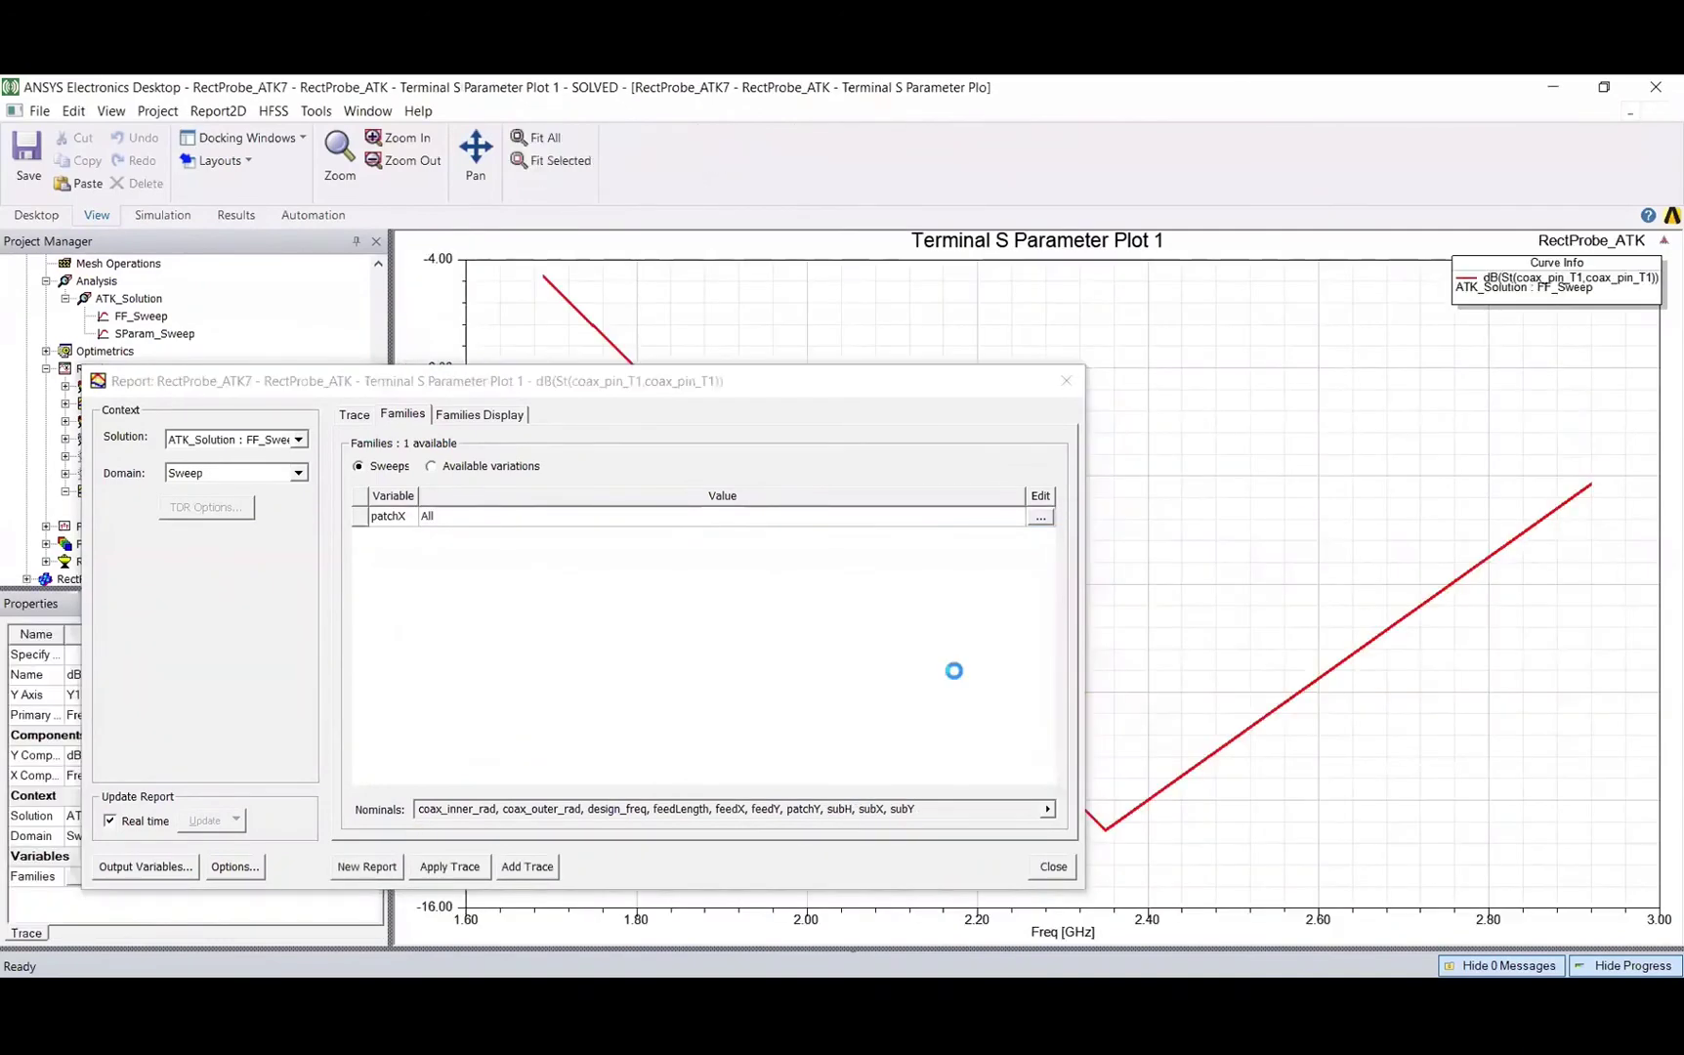